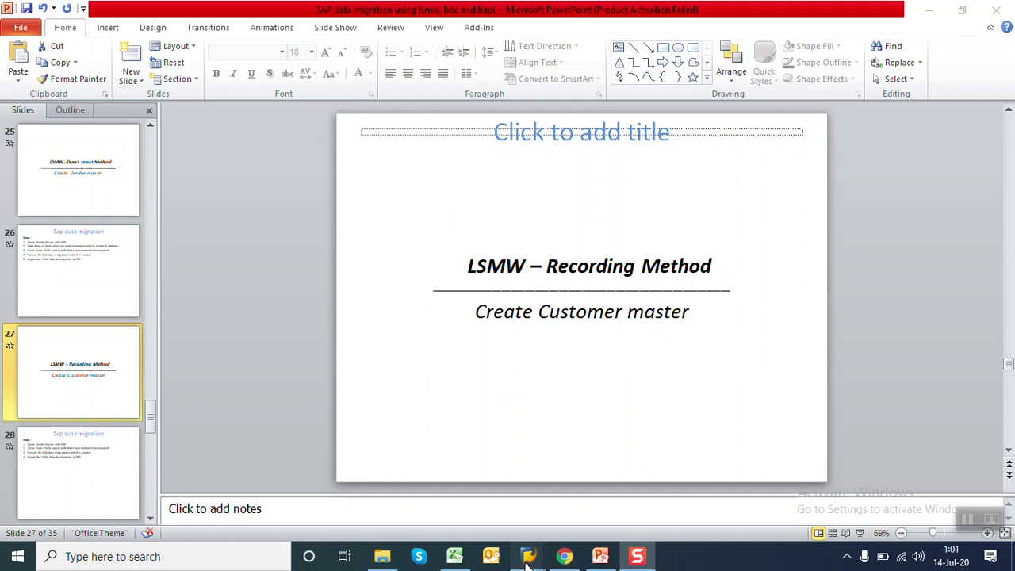
Switch from the PowerPoint slide to the SAP Easy Access window
mouse_move(527, 555)
click(533, 499)
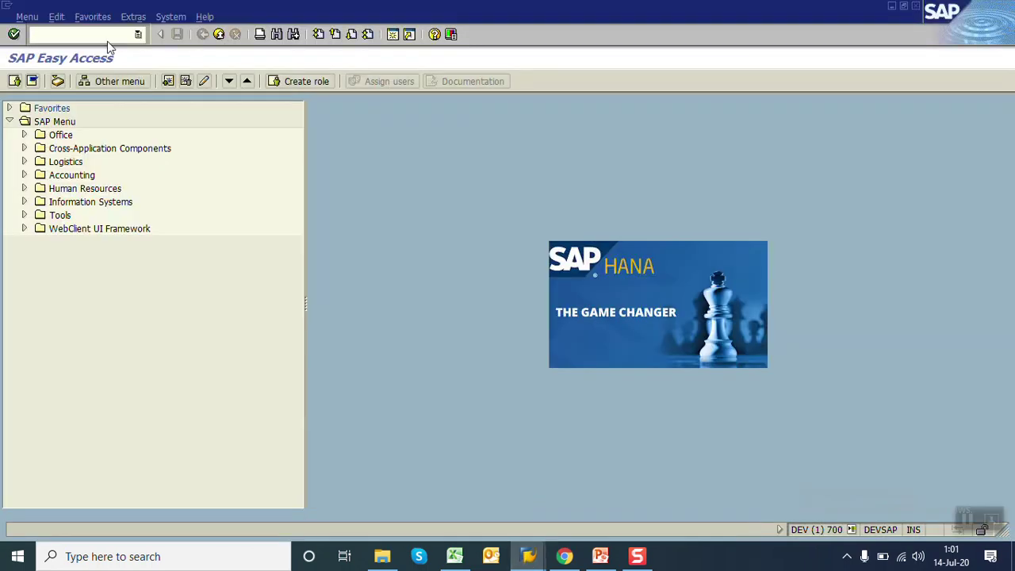
Open the LSMW workbench and enter project SD
text(lsmw)
key(Return)
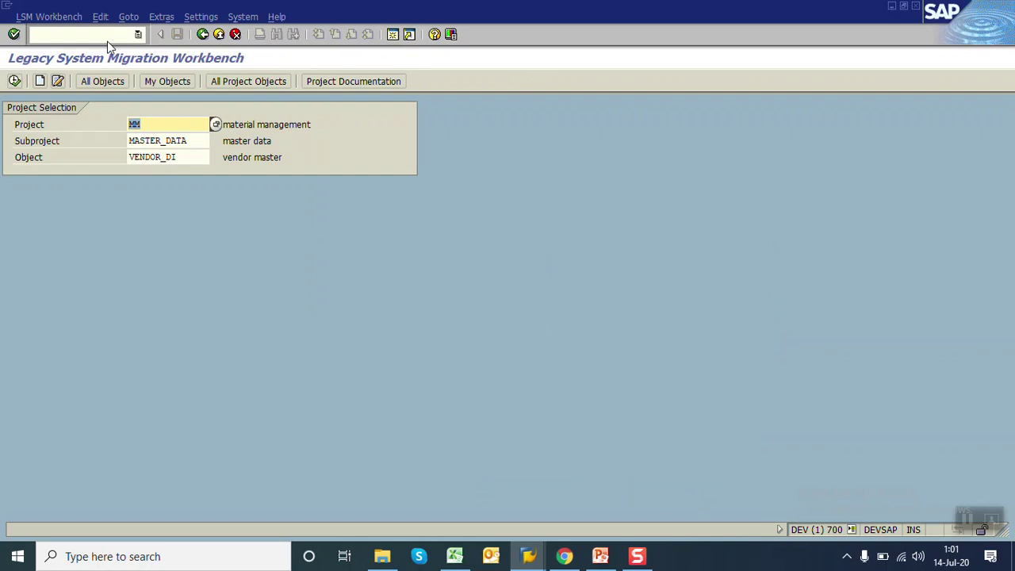
text(SD)
key(Tab)
key(Tab)
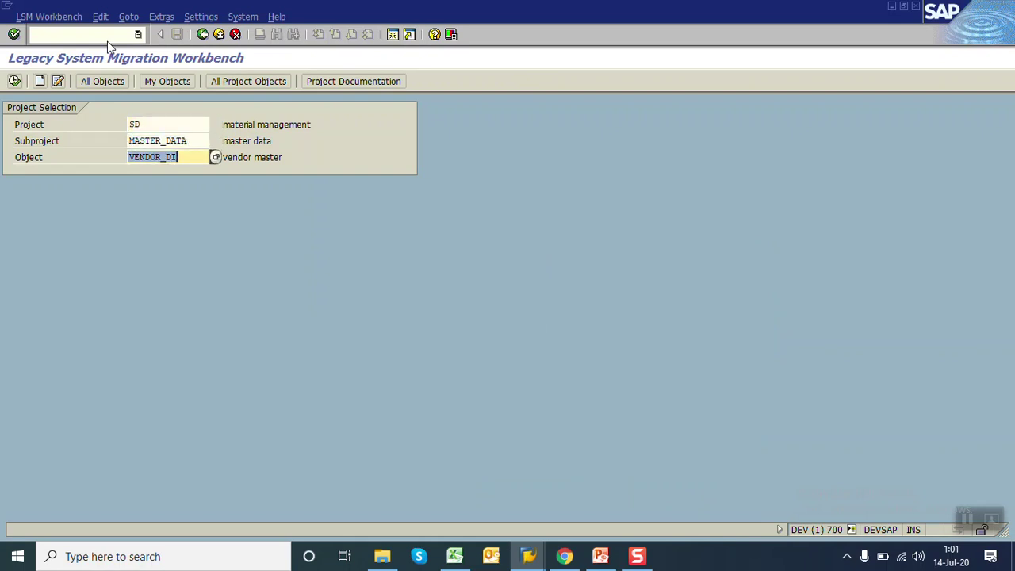
Change the object from VENDOR_DI to CUSTOMER_REC, submit, and begin creating the missing project SD
key(Left)
key(Left)
key(Left)
key(BackSpace)
key(BackSpace)
key(BackSpace)
key(BackSpace)
key(BackSpace)
key(BackSpace)
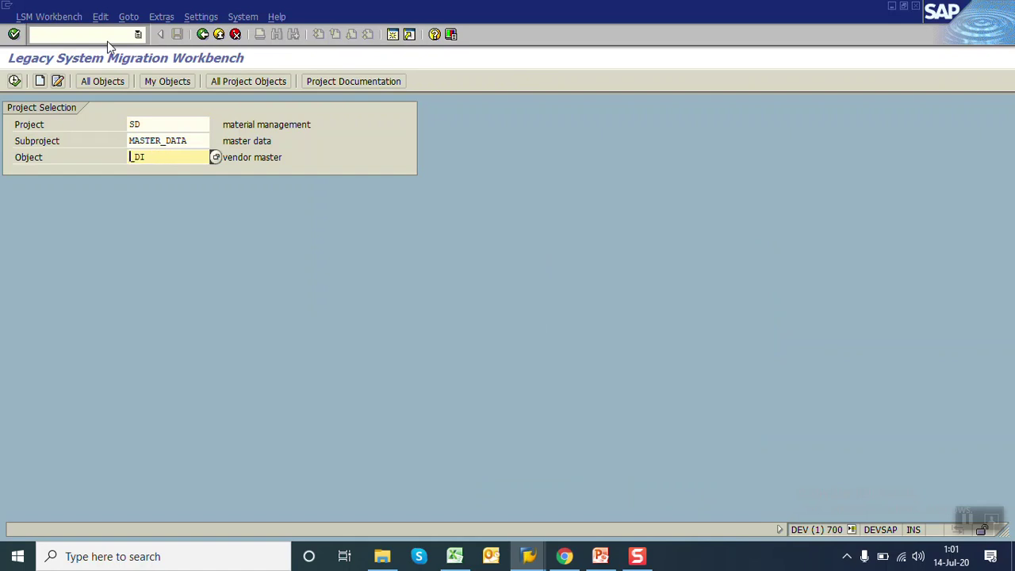
text(CUSTOMER)
key(Right)
key(Right)
key(Right)
key(BackSpace)
key(BackSpace)
text(REC)
key(Return)
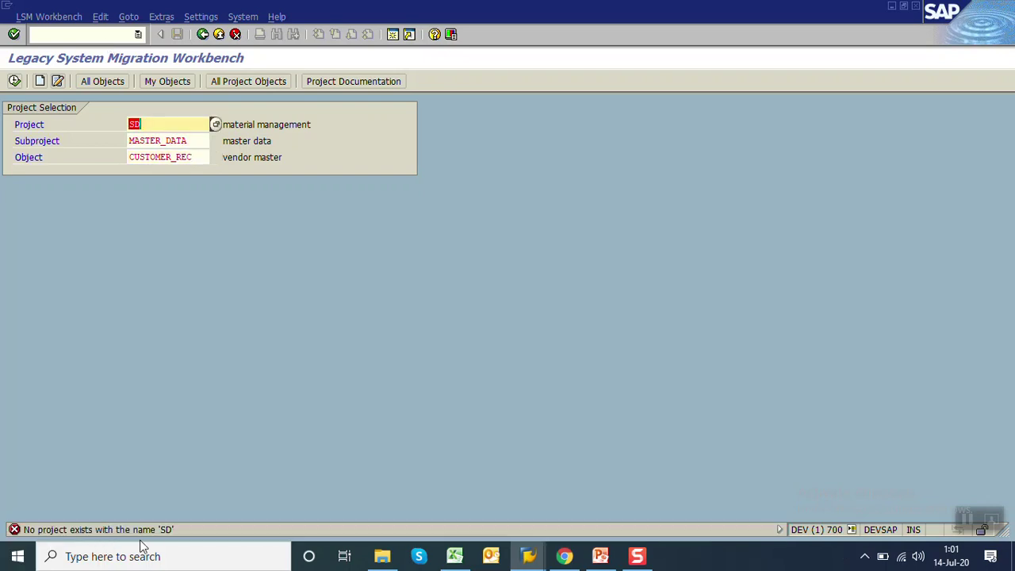
click(40, 81)
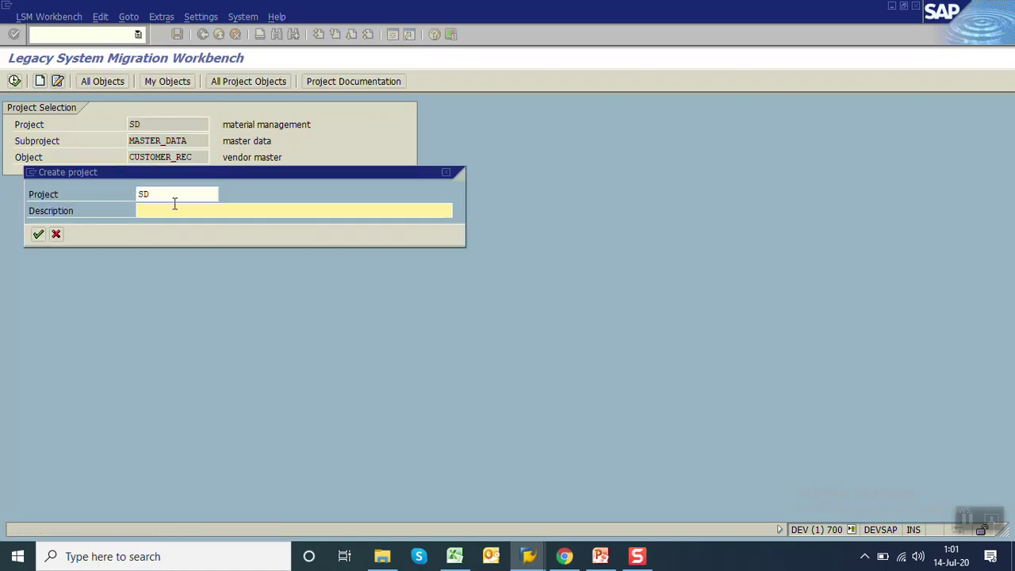
Create project SD described as 'SD module' and subproject MASTER_DATA described as 'master'
text(data)
key(BackSpace)
key(BackSpace)
key(BackSpace)
key(BackSpace)
text(SD module)
key(Return)
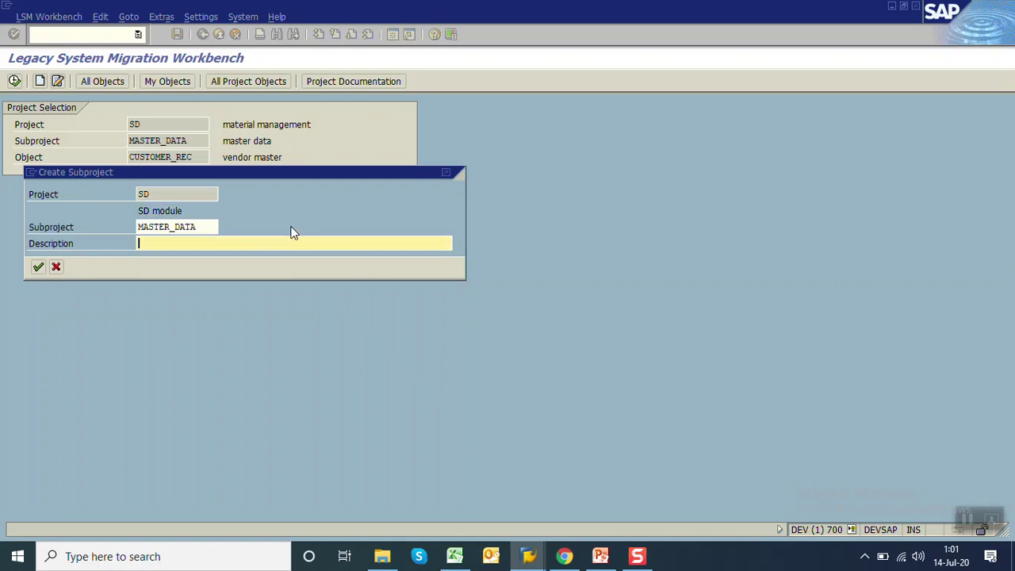
text(master)
key(Return)
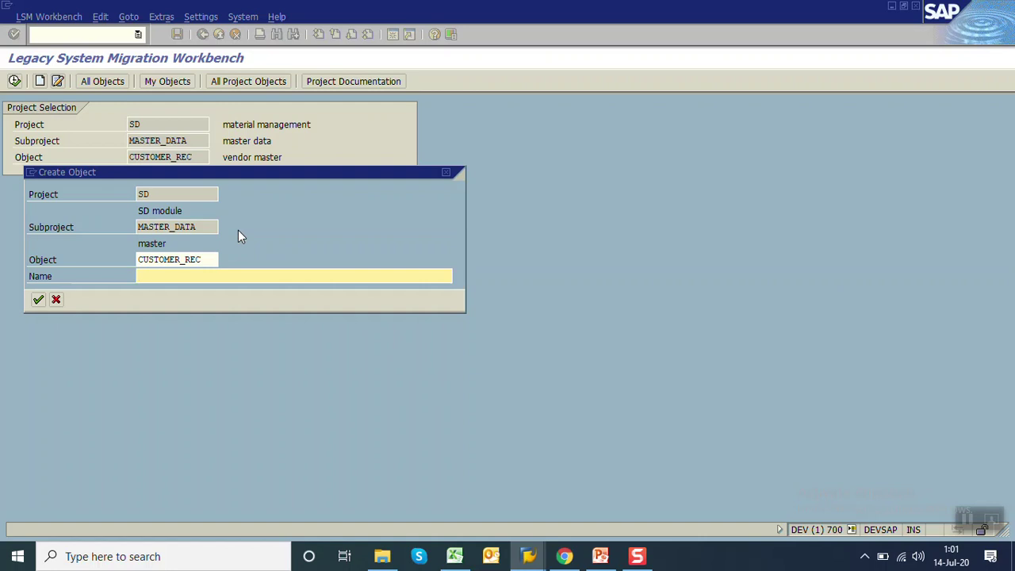
Create object CUSTOMER_REC named 'Customer' and open its process steps
text(Customer)
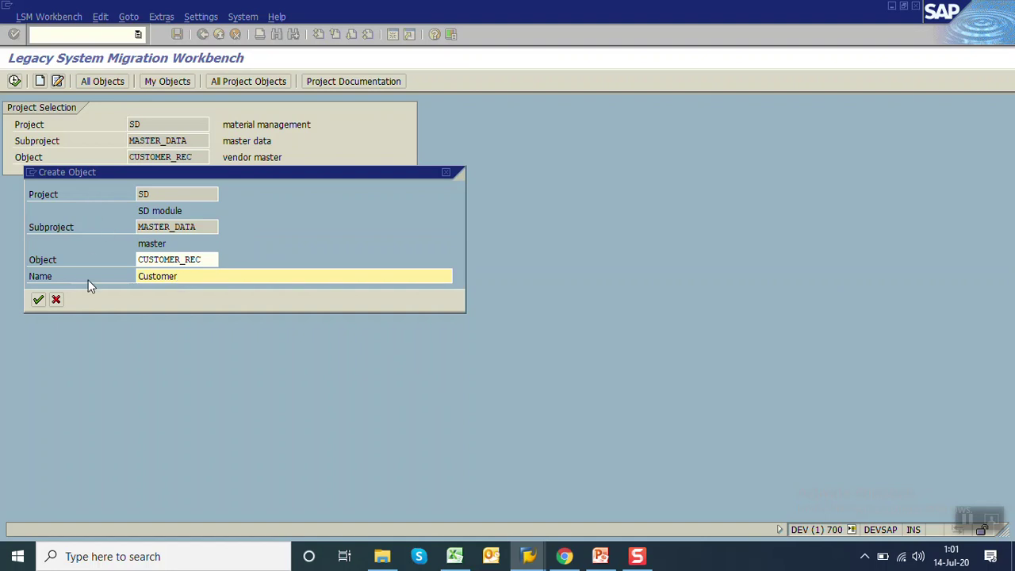
click(167, 194)
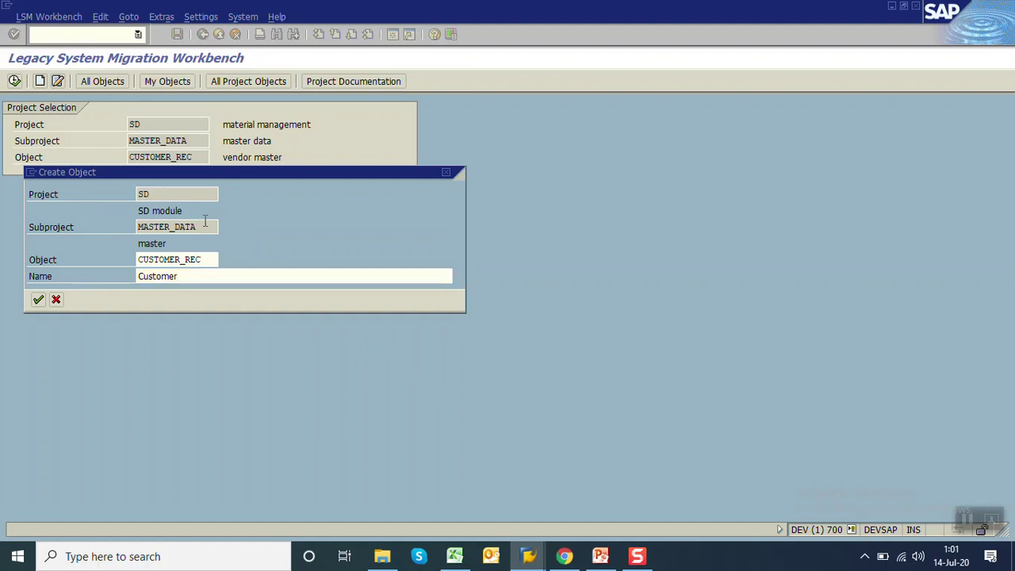
click(206, 263)
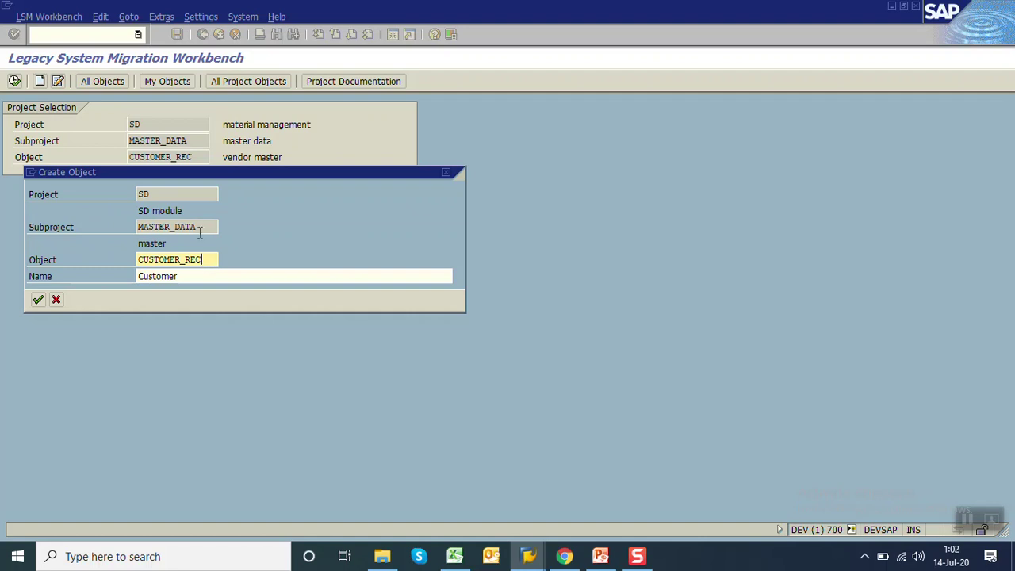
click(39, 300)
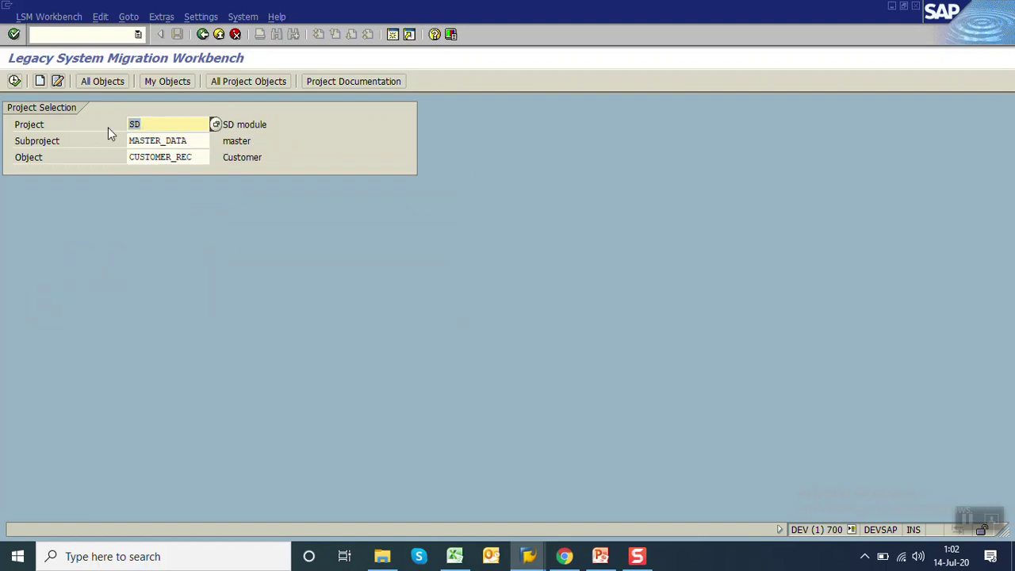
click(14, 81)
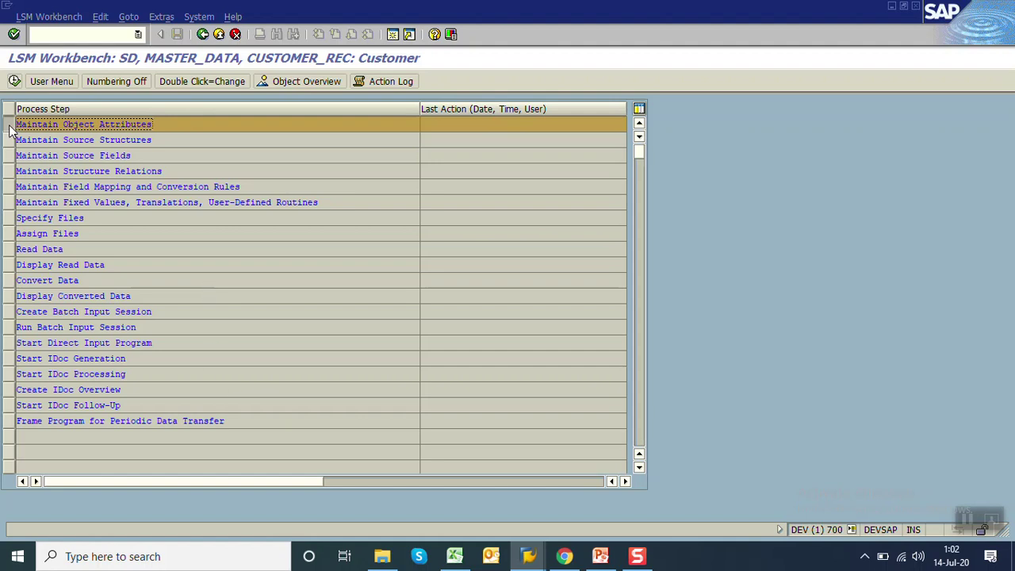
Set CUSTOMER_REC's import method to Batch Input Recording, then switch to the SAP Easy Access window
click(14, 81)
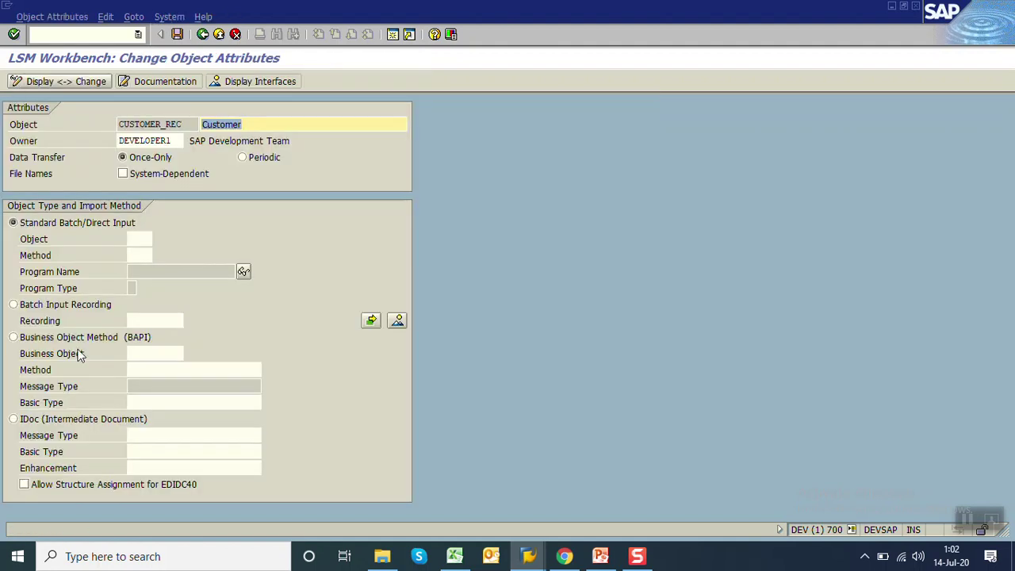
click(44, 309)
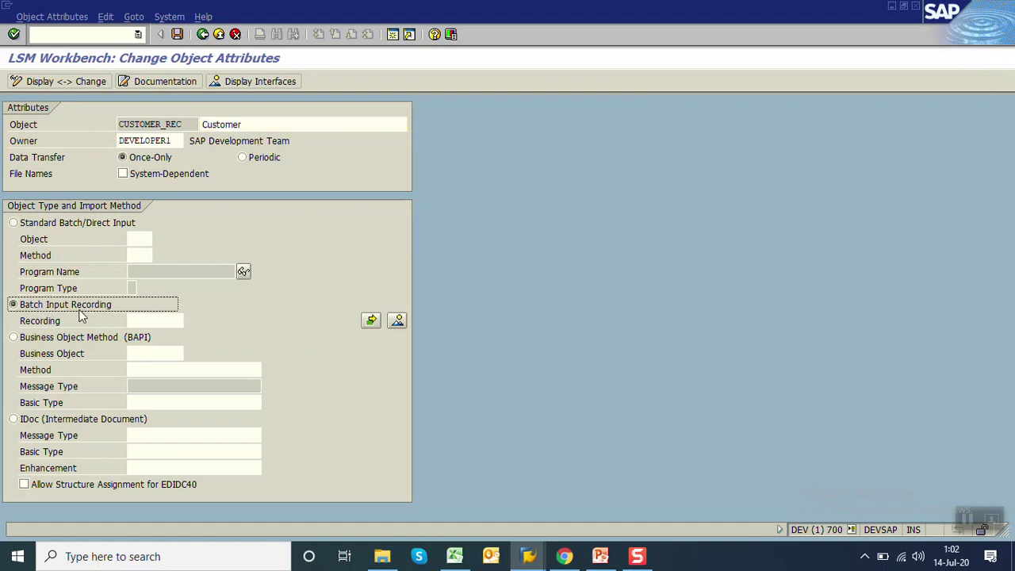
click(528, 556)
click(610, 505)
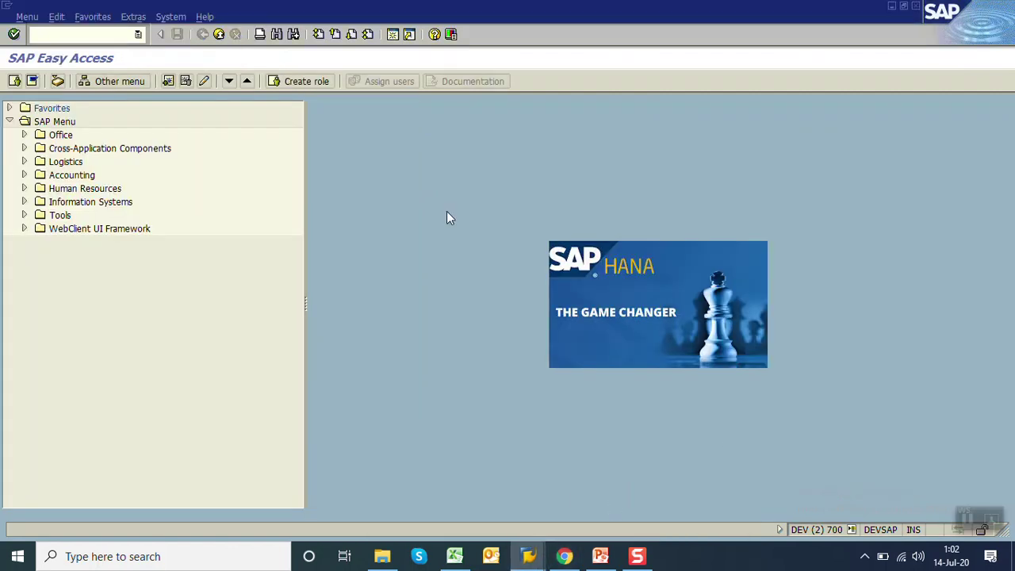
click(92, 35)
text(xk)
key(BackSpace)
text(d01)
key(Return)
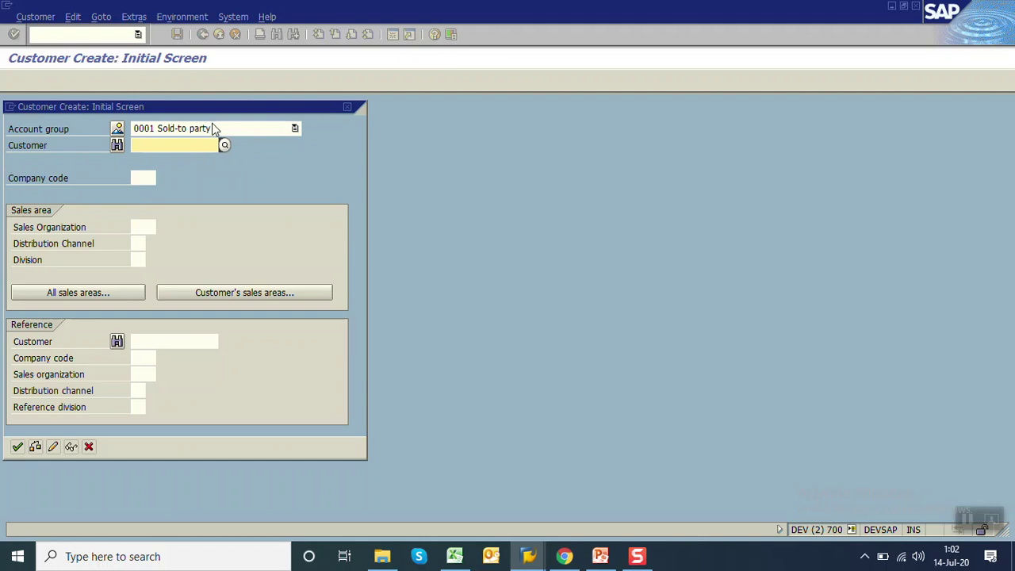
key(Return)
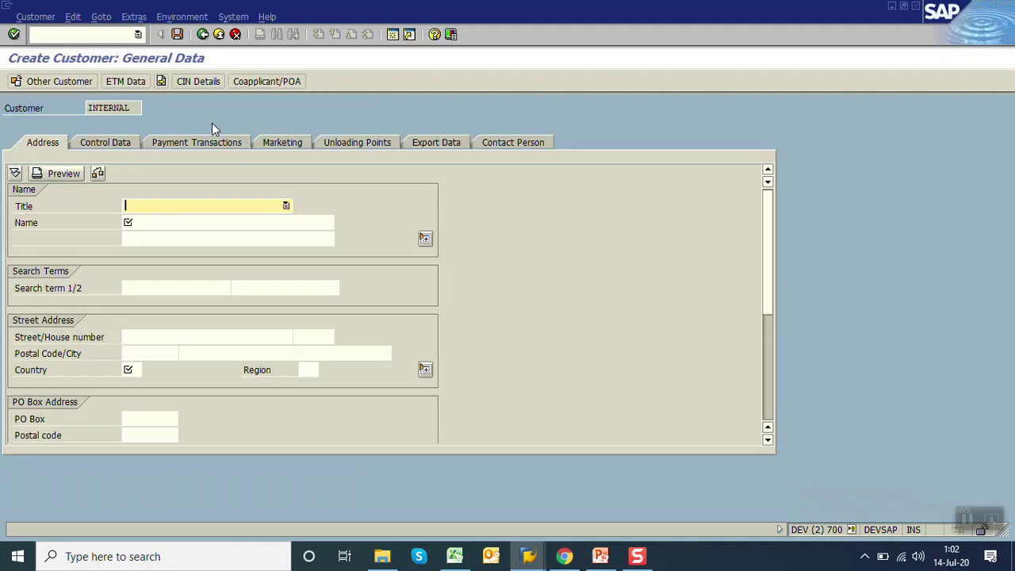
click(169, 222)
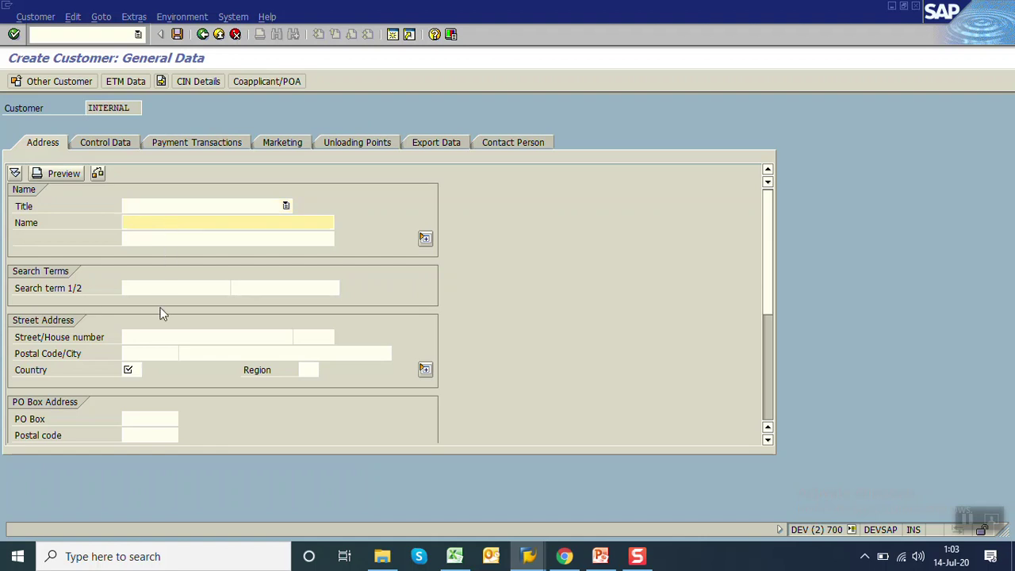
click(160, 337)
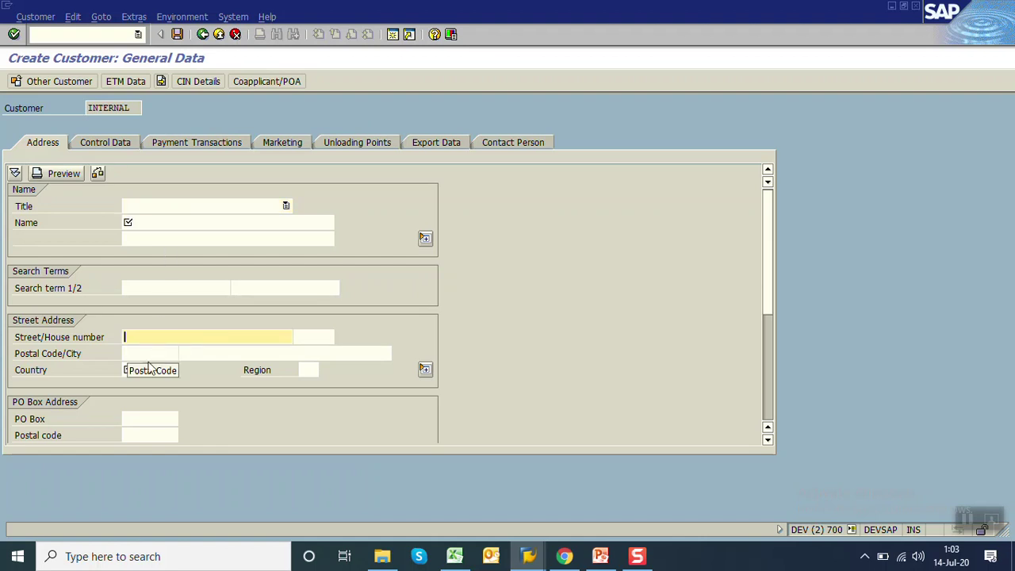
click(139, 369)
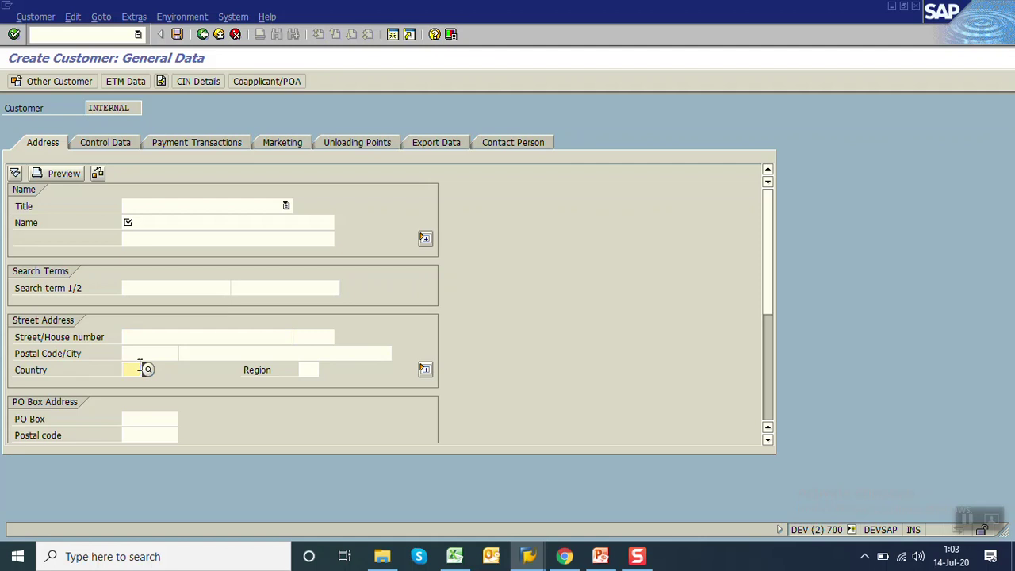
click(161, 223)
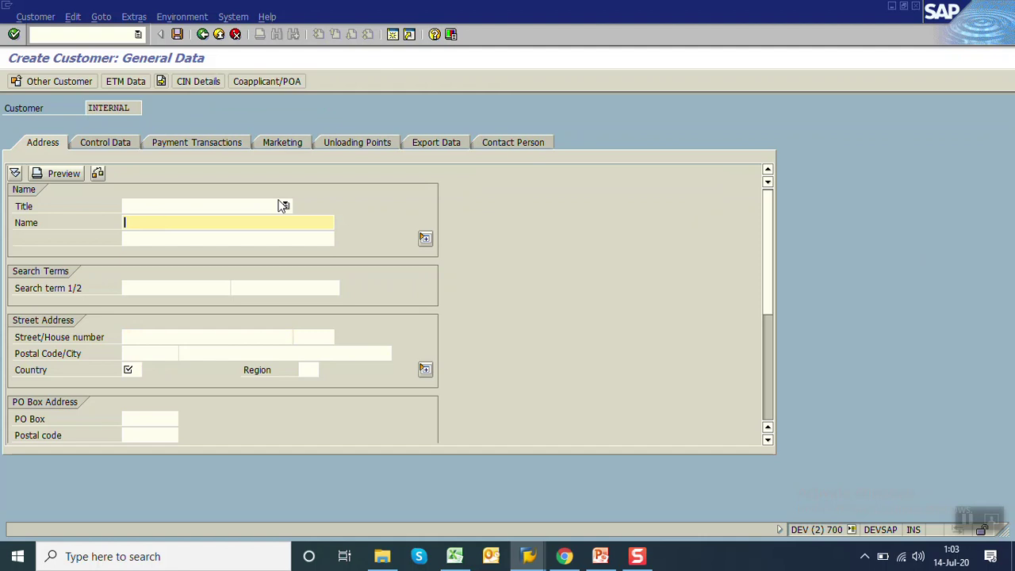
click(202, 35)
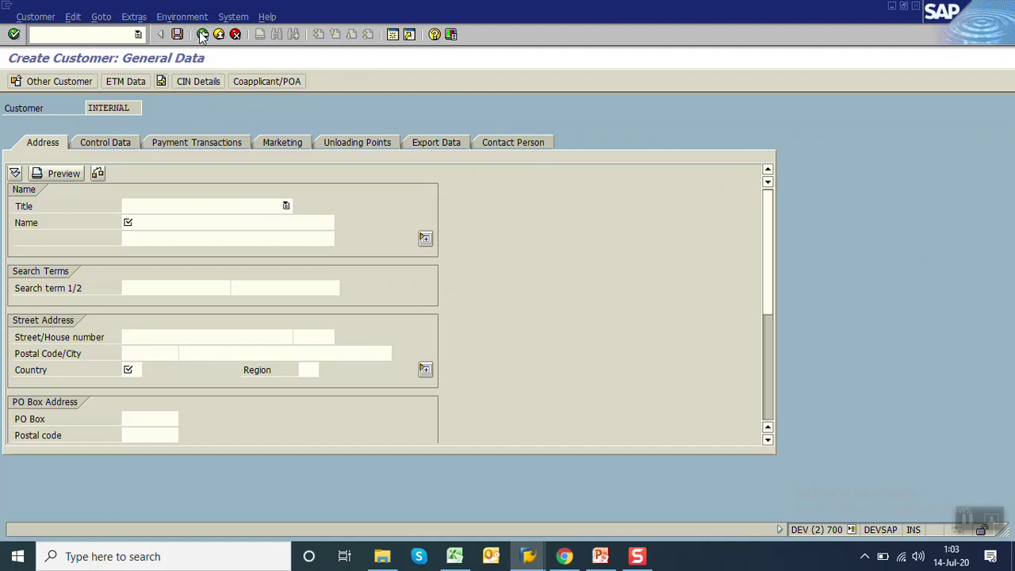
click(218, 34)
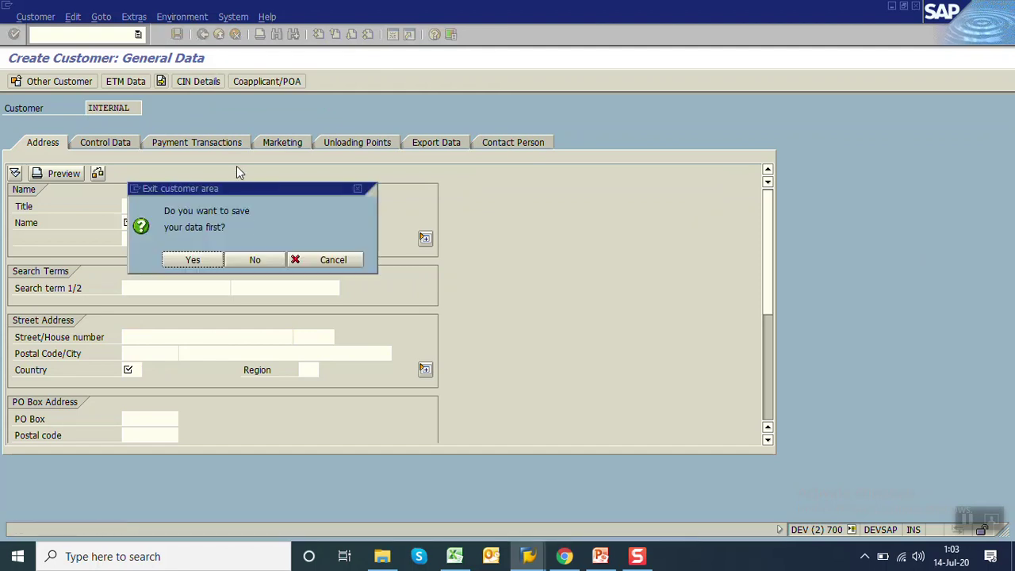
click(255, 259)
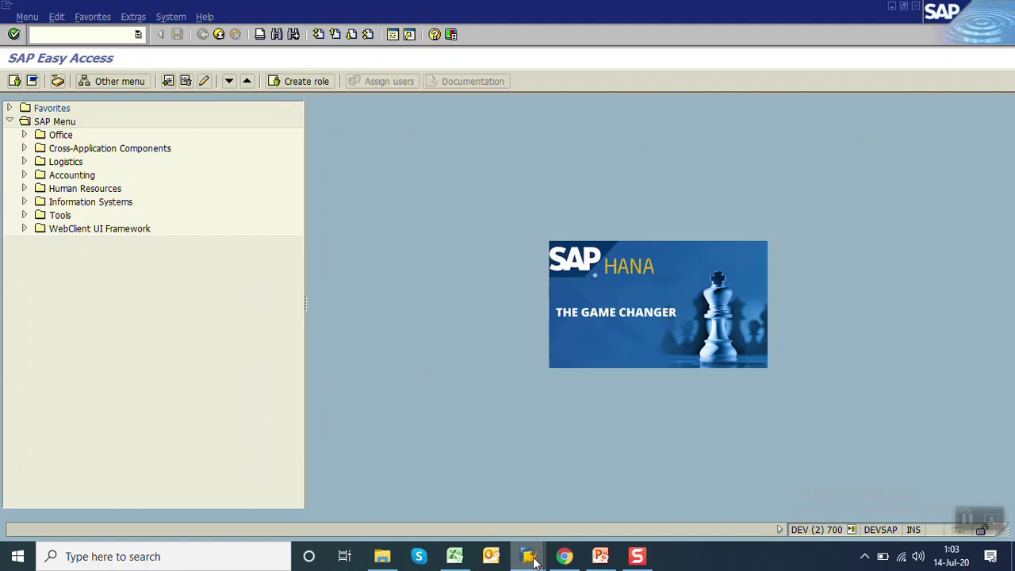
Return to the LSM Workbench and start a new recording in project SD's recordings overview
mouse_move(537, 559)
click(496, 513)
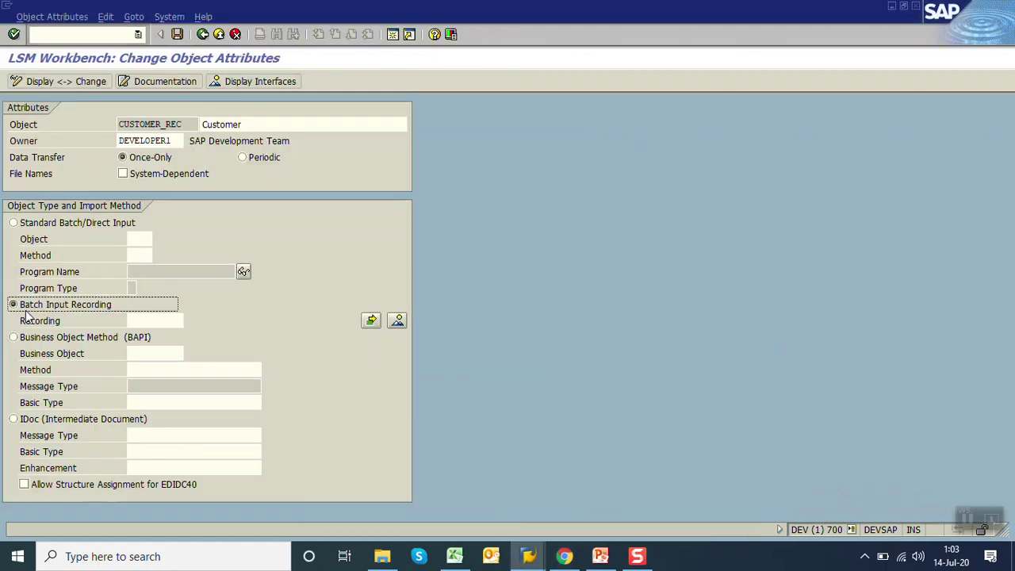
click(397, 321)
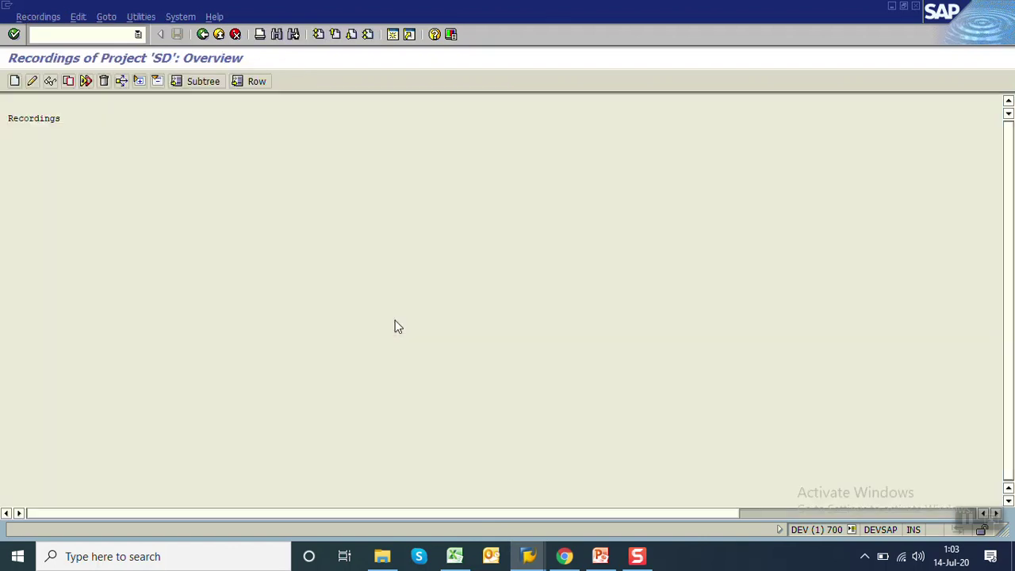
click(15, 82)
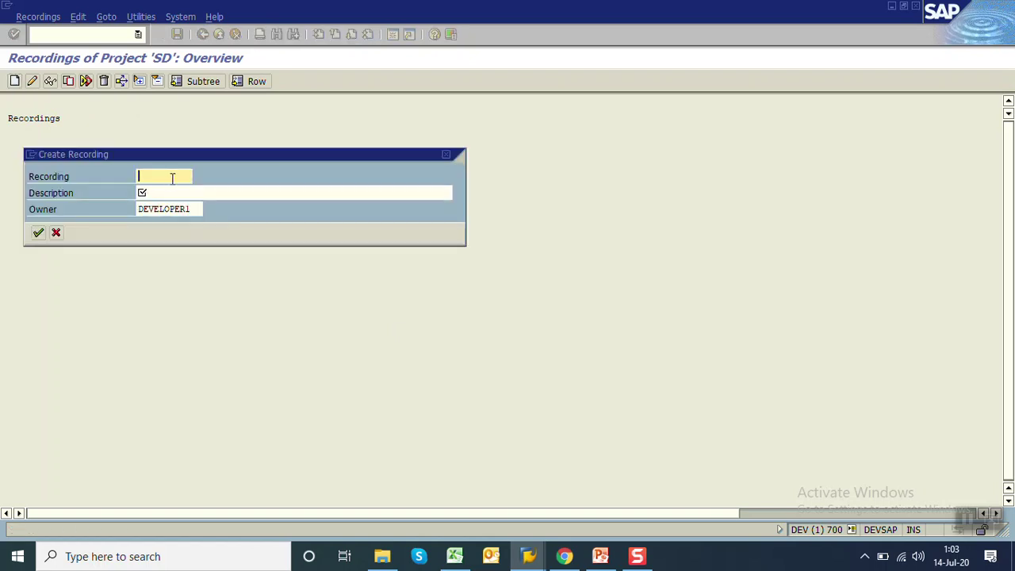
Name the recording ZXD01 with description 'customer creation' and confirm it
click(173, 179)
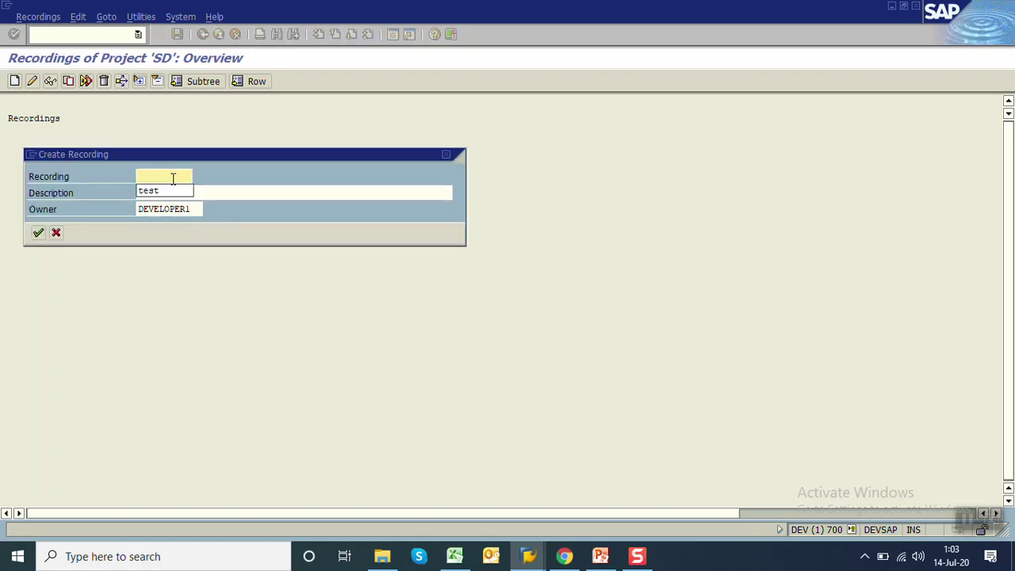
text(ZXD01)
key(Tab)
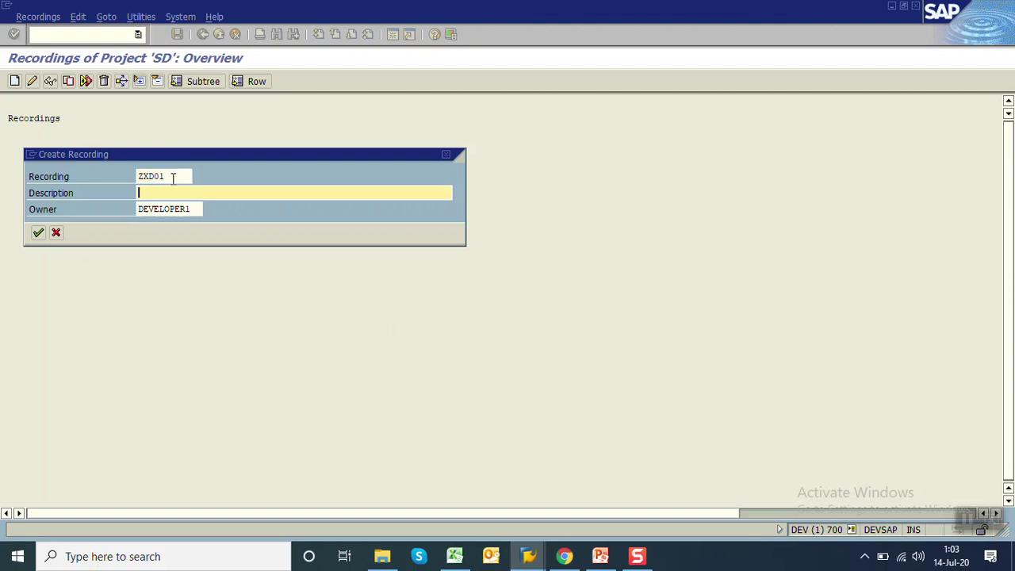
text(customer crea)
key(BackSpace)
key(BackSpace)
key(BackSpace)
key(BackSpace)
text(creation)
key(Return)
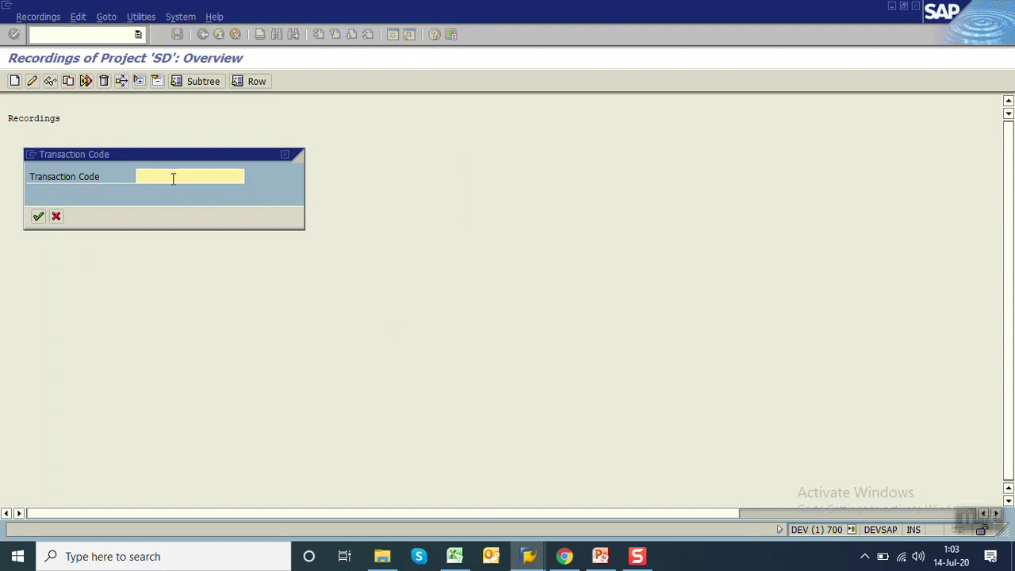
Record transaction XD01 with account group 0001 (Sold-to party) and central address management enabled
text(XD01)
click(36, 217)
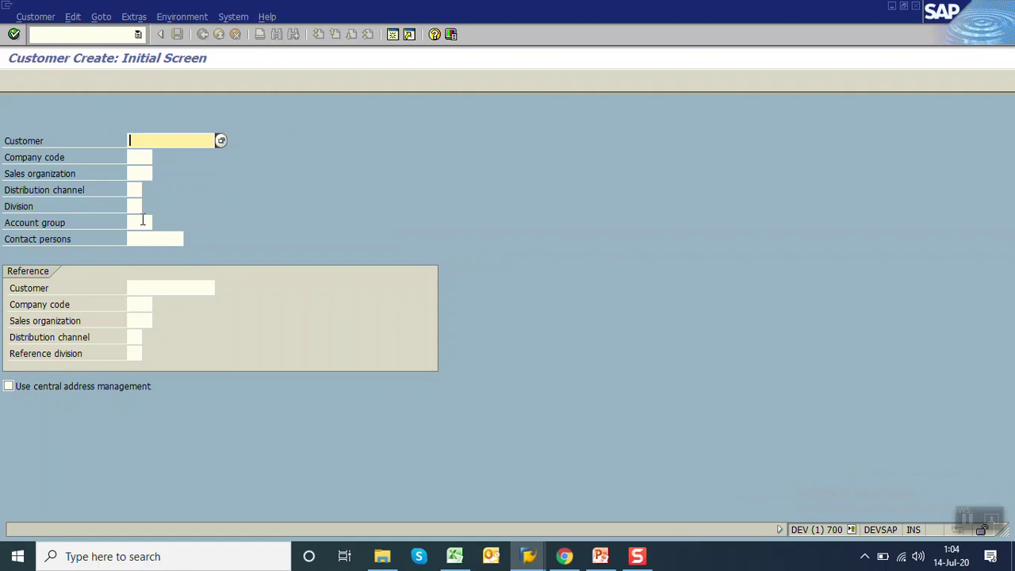
click(143, 222)
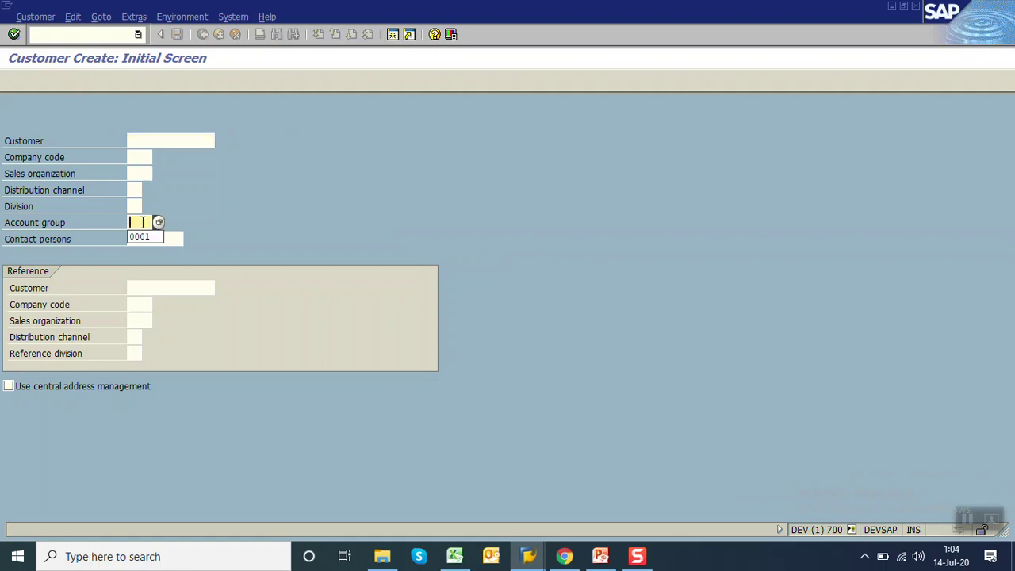
click(158, 224)
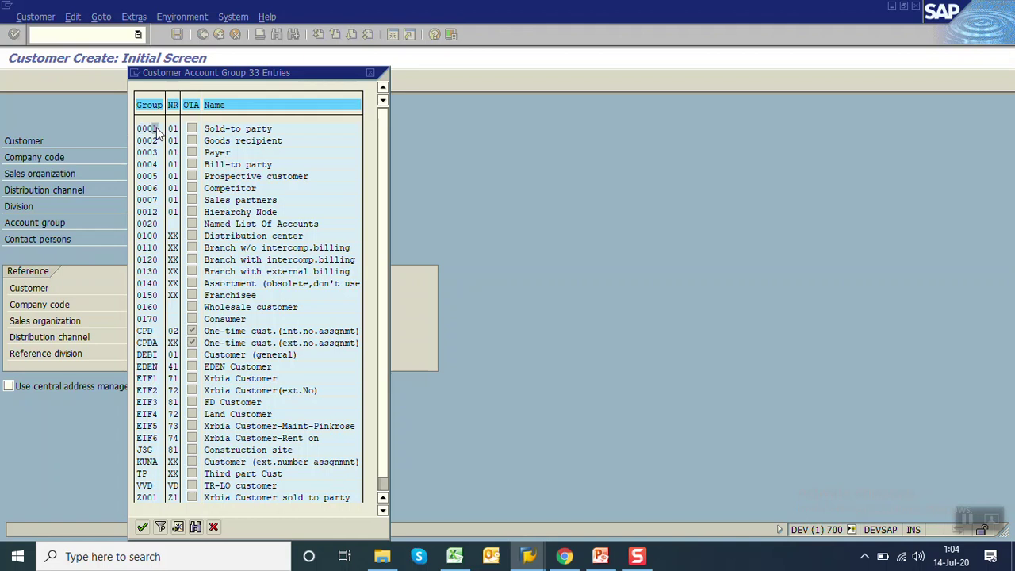
double_click(156, 129)
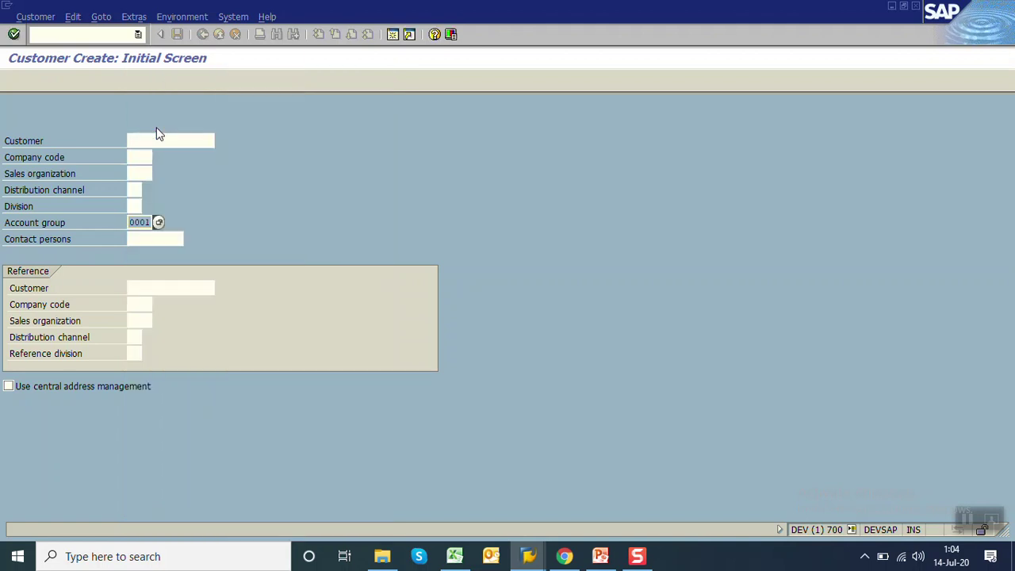
click(28, 386)
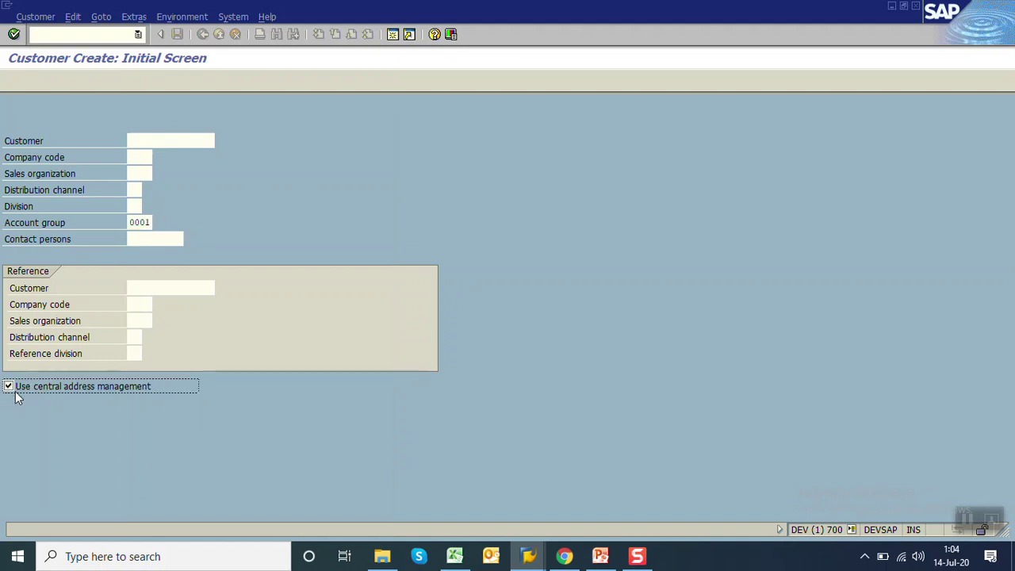
On the address screen, enter the customer's name and search term
key(Return)
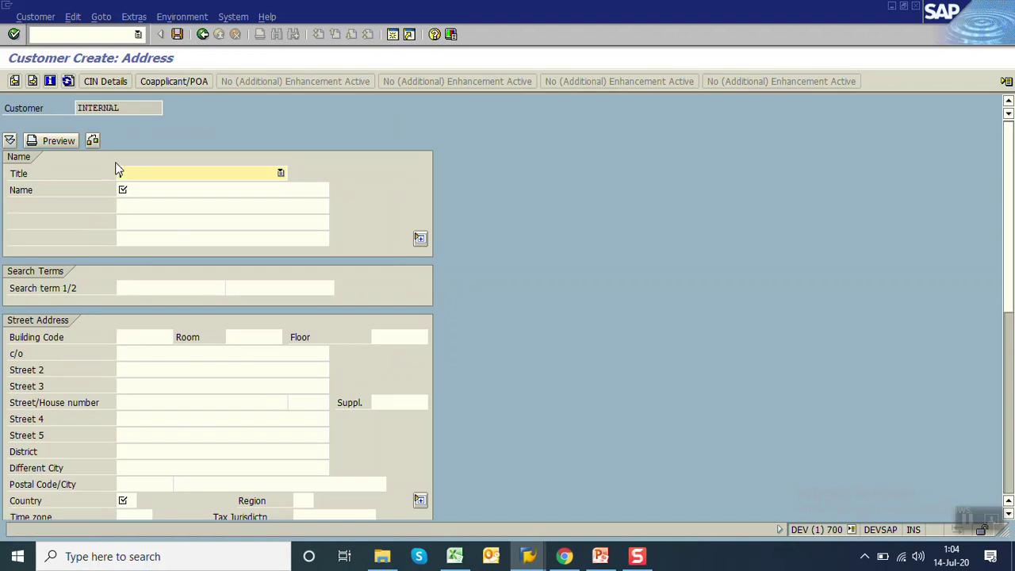
click(150, 188)
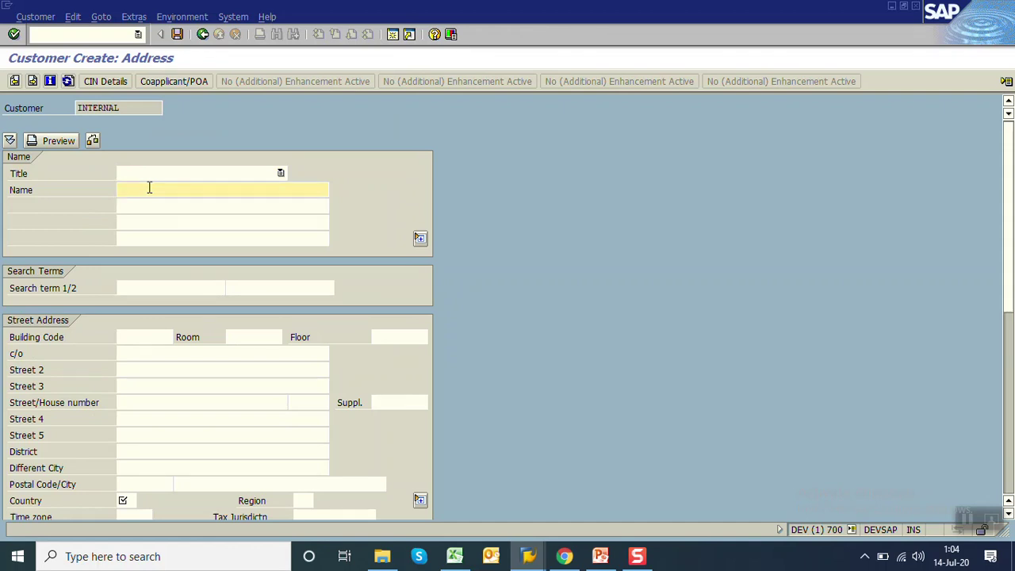
key(BackSpace)
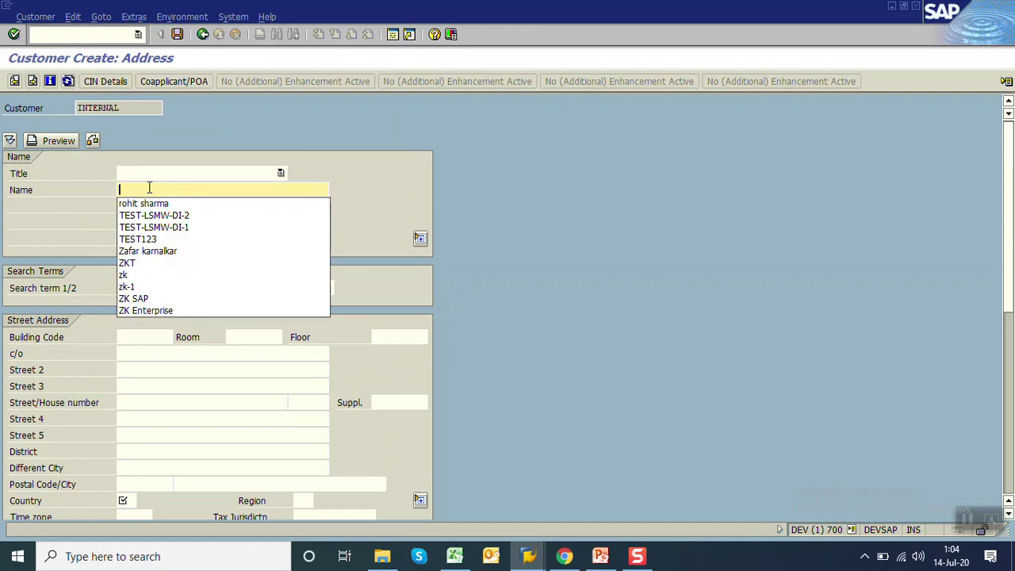
key(Down)
key(Return)
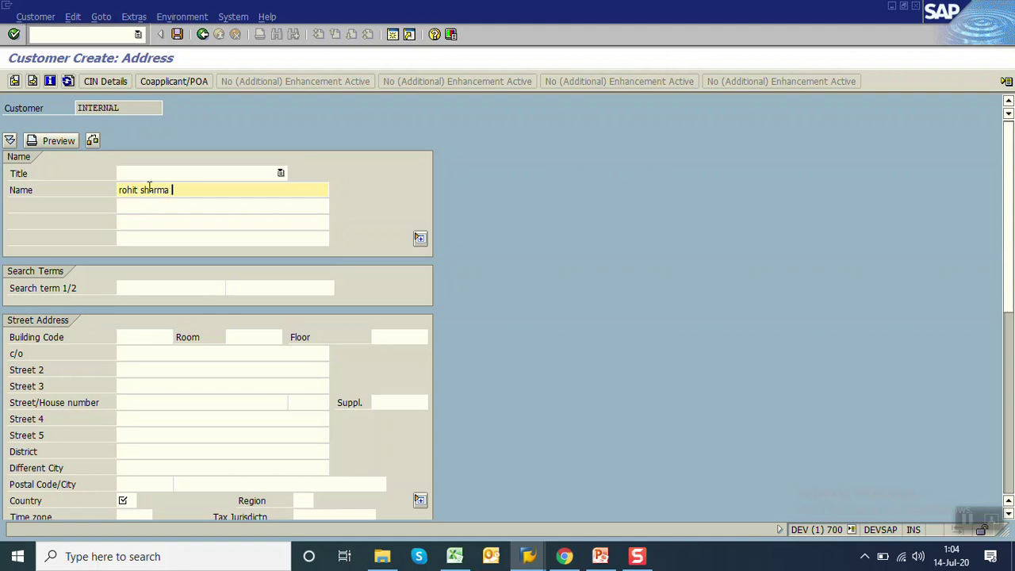
text(1)
click(166, 288)
text(rohit)
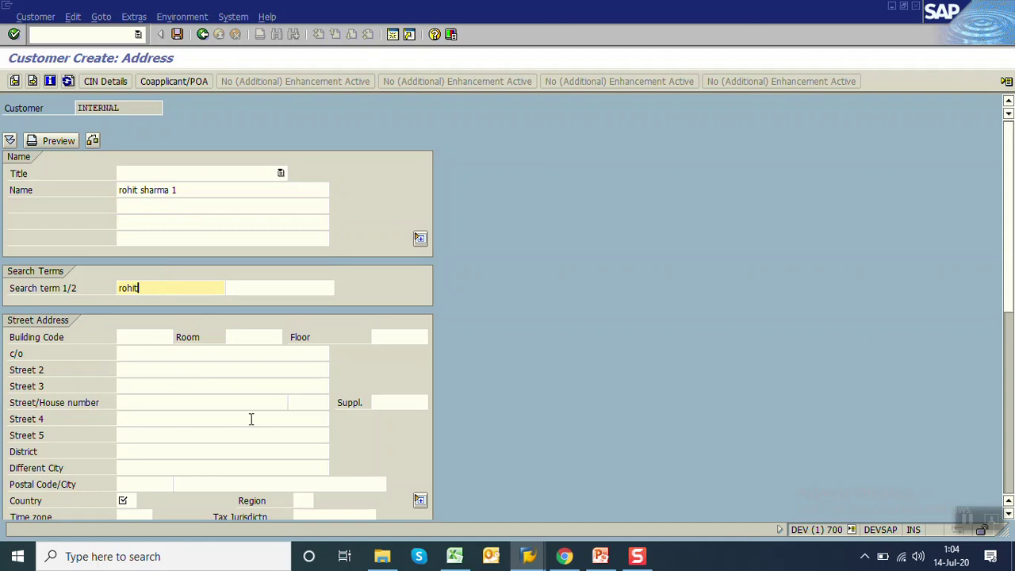
Fill in postal code 411004, city PUNE, country IN and region 13
click(252, 420)
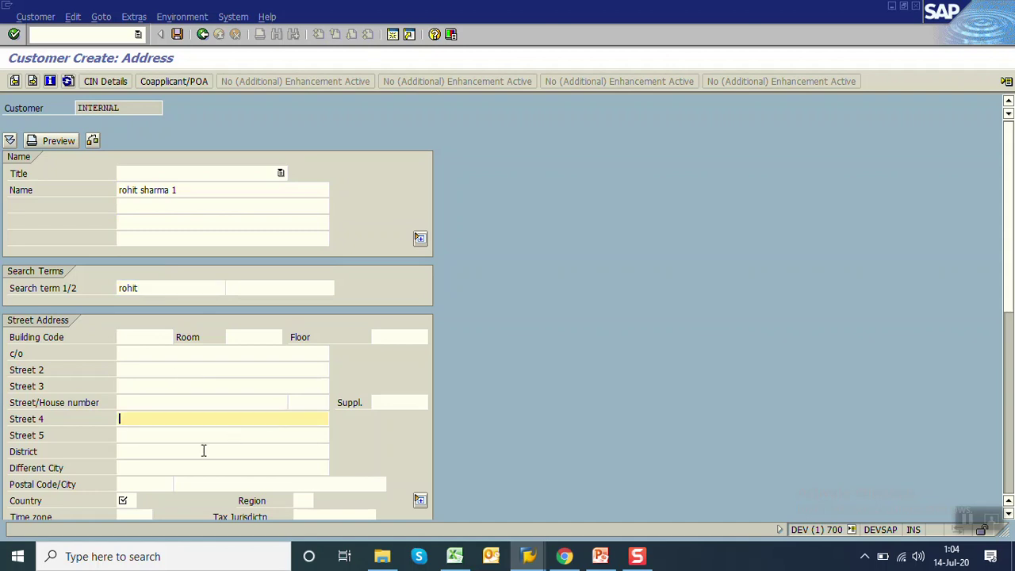
click(168, 484)
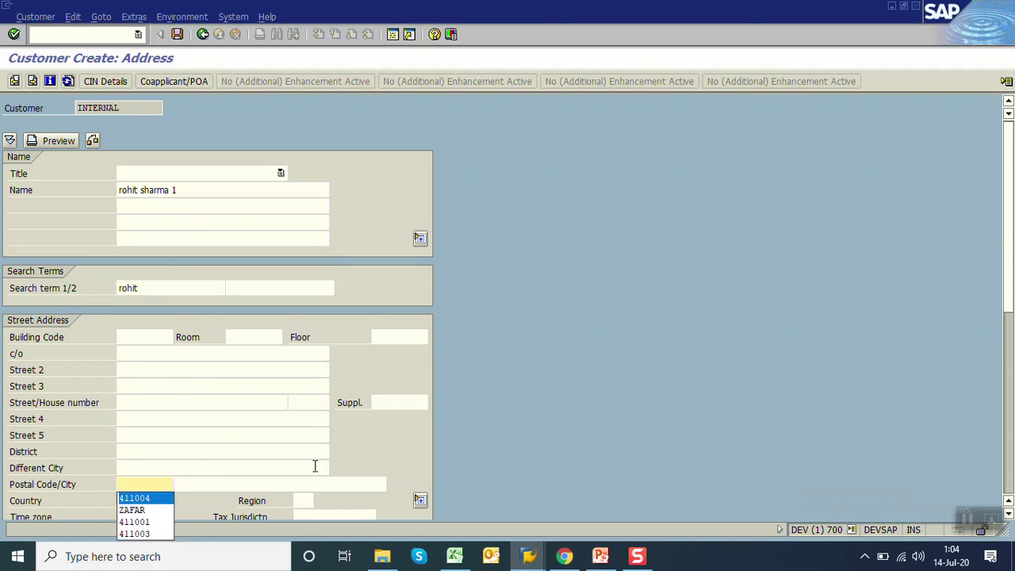
key(Return)
key(Tab)
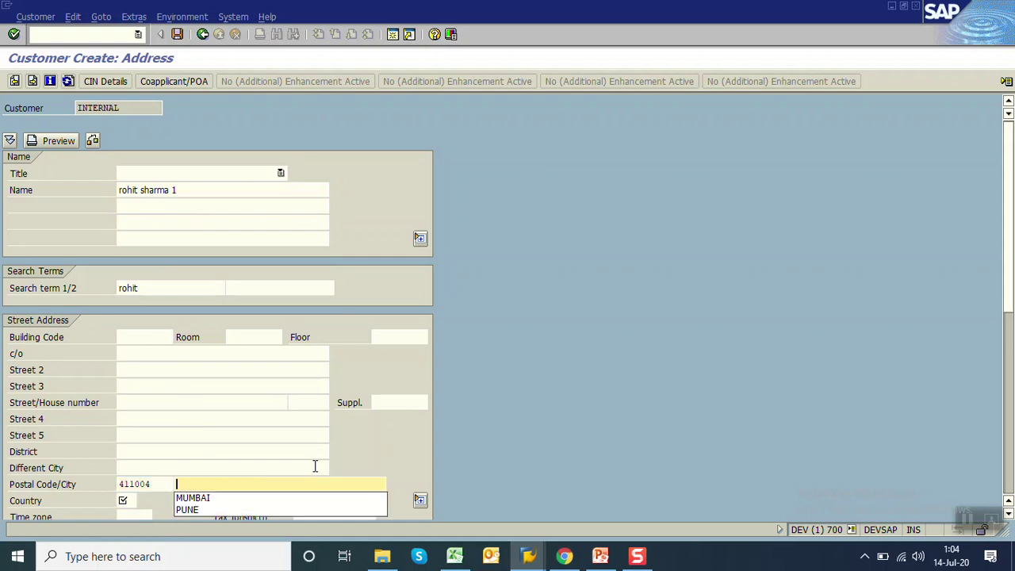
key(Down)
key(Down)
key(Return)
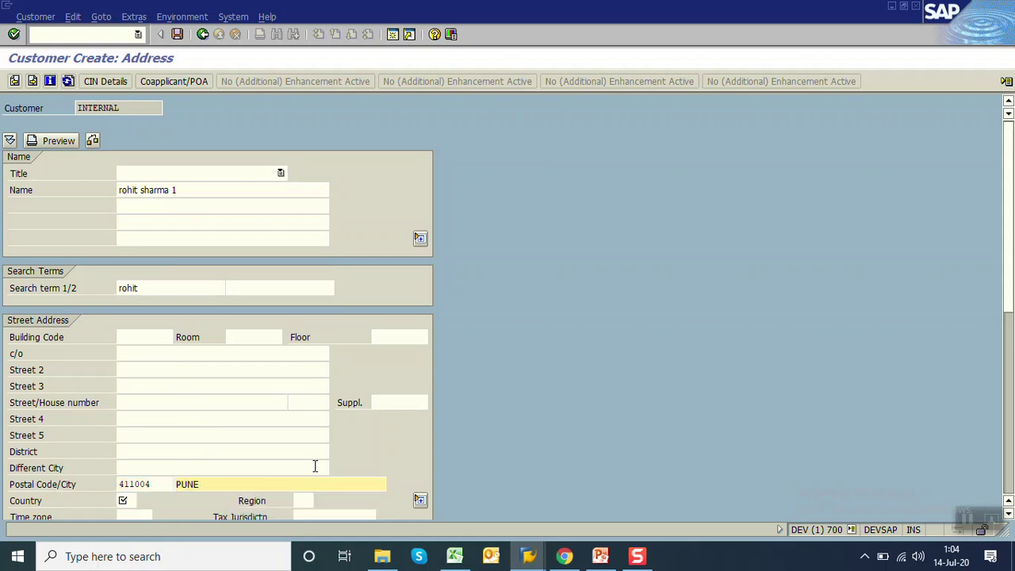
key(Tab)
key(Down)
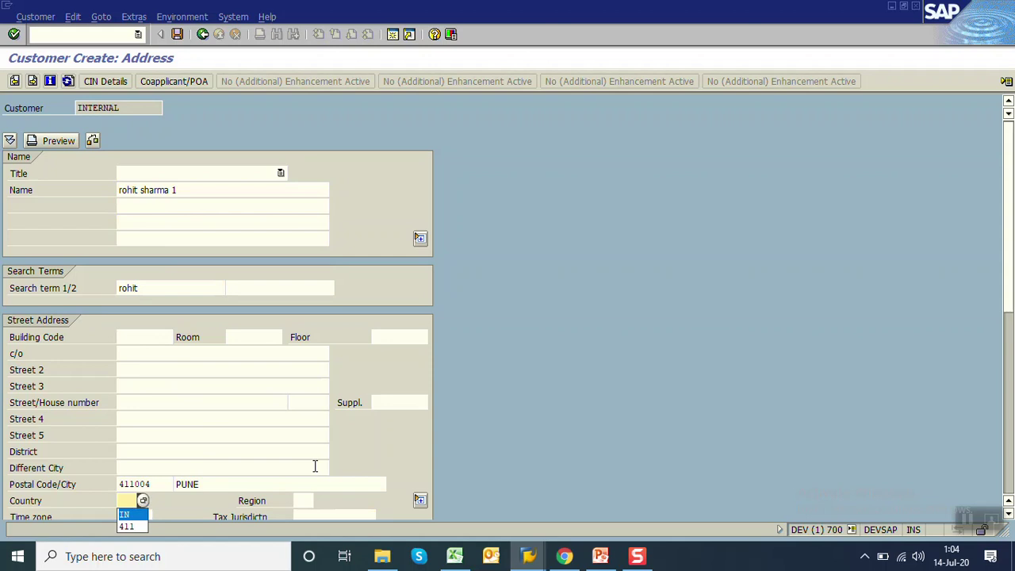
key(Return)
key(Tab)
key(Down)
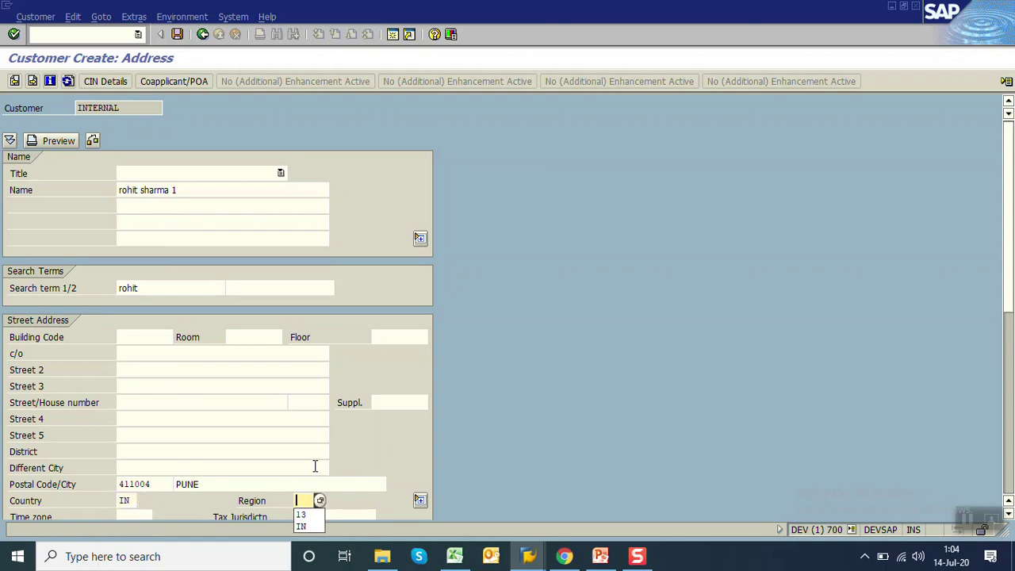
key(Down)
key(Return)
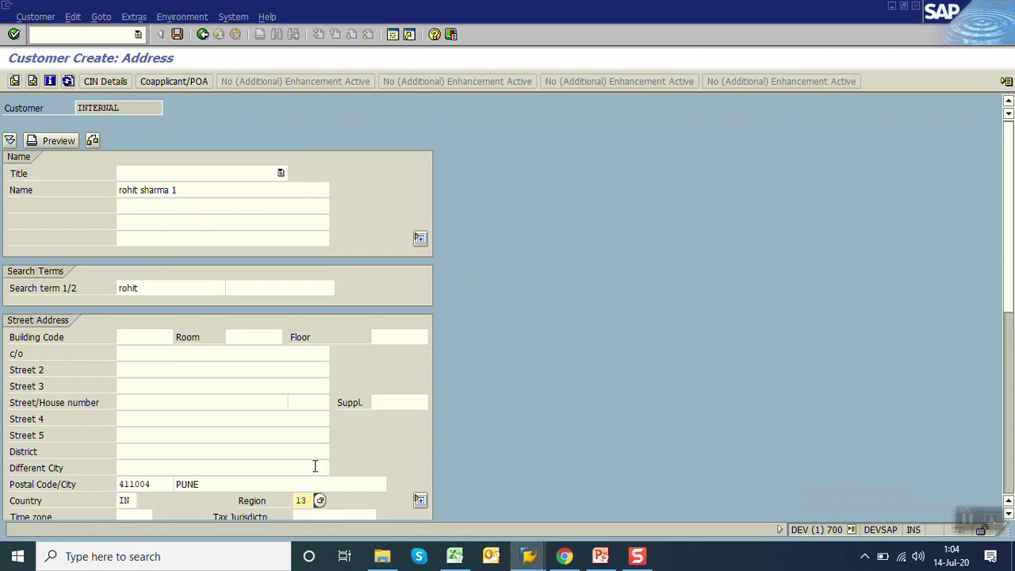
Continue to the next customer details page, then return to the address details
key(Return)
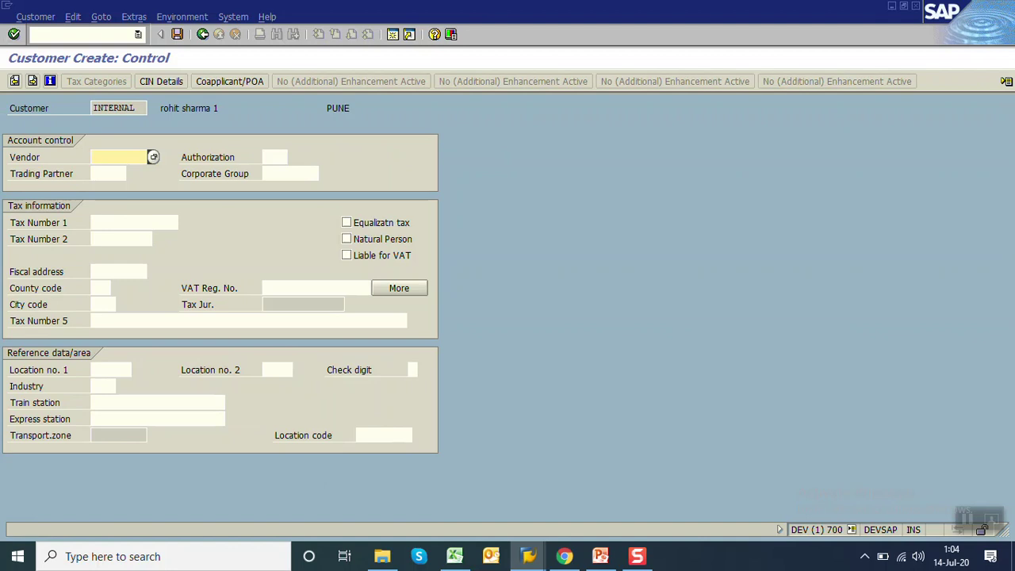
click(15, 81)
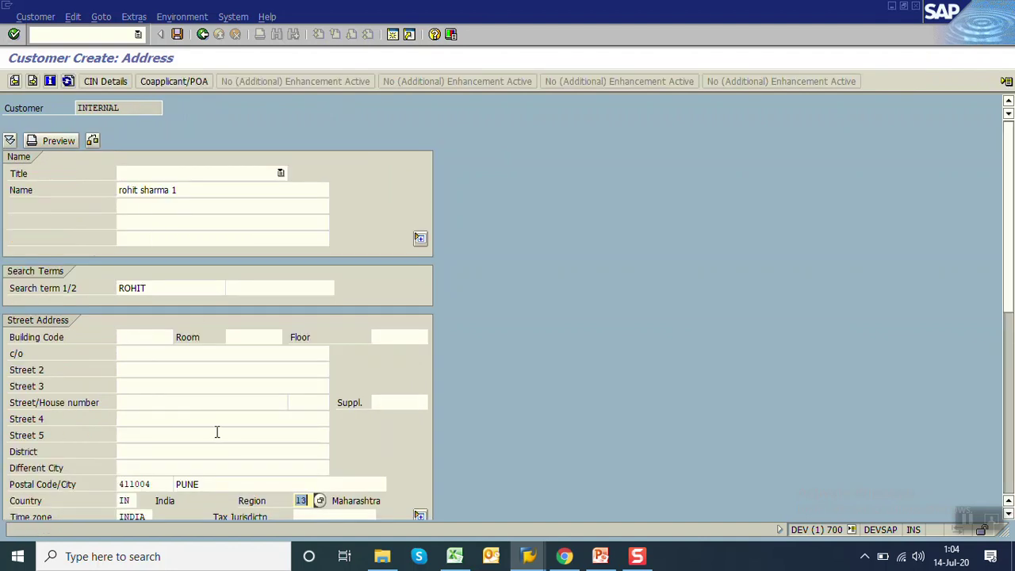
click(220, 450)
Enter the customer's telephone number and e-mail address, then save the customer to end the recording
scroll(221, 444, down, 5)
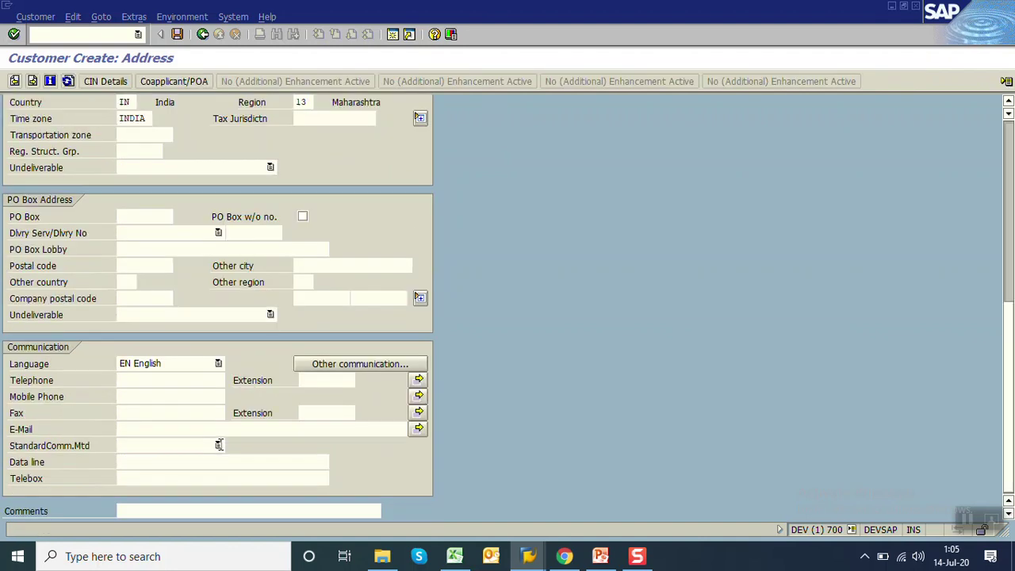
click(171, 381)
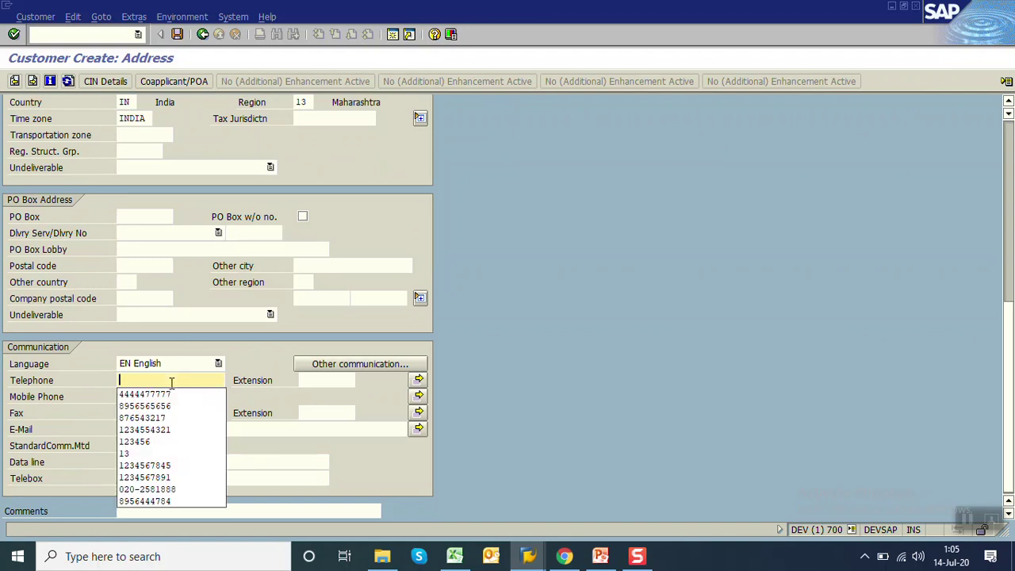
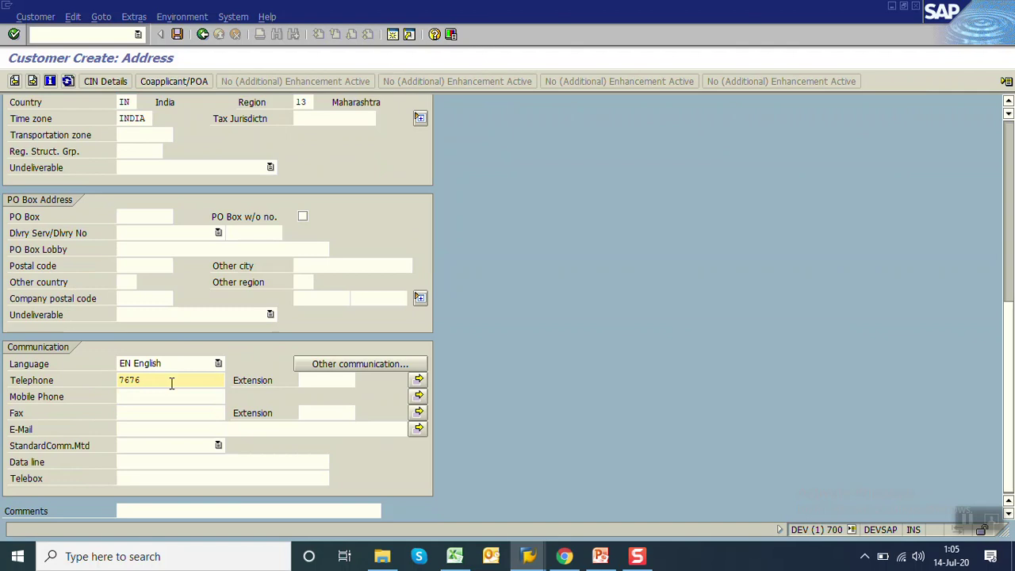
click(136, 429)
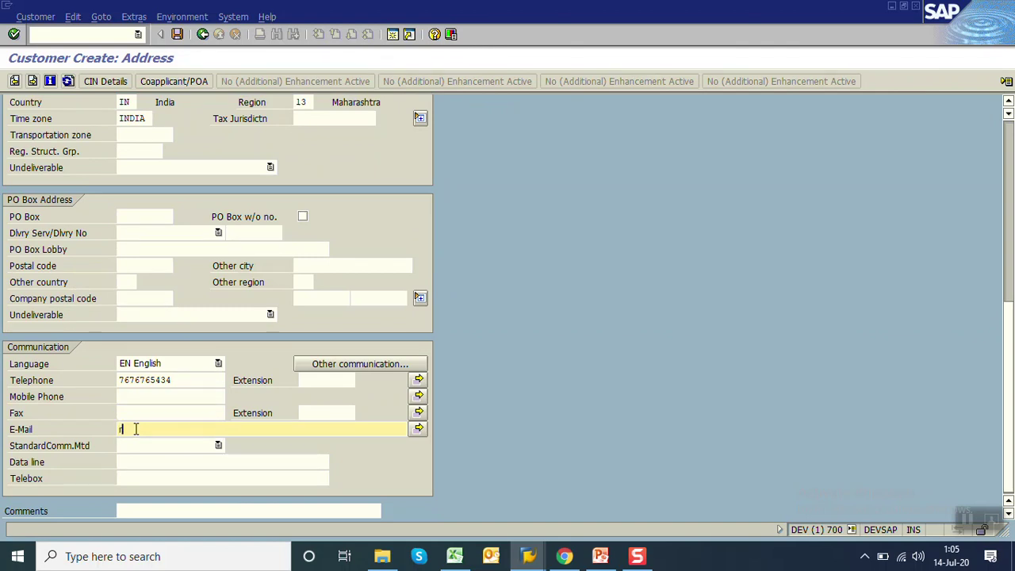
key(Return)
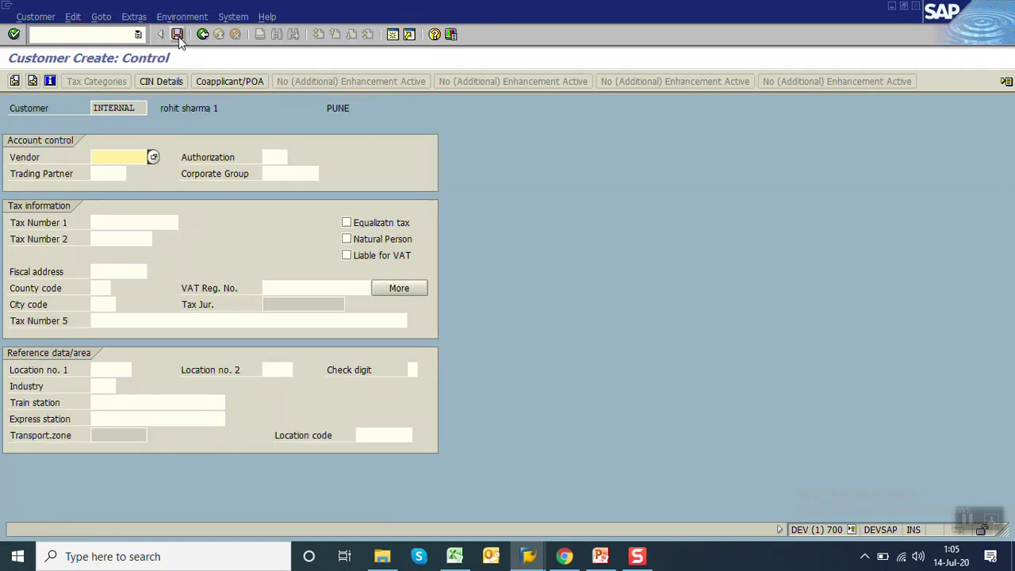
click(177, 34)
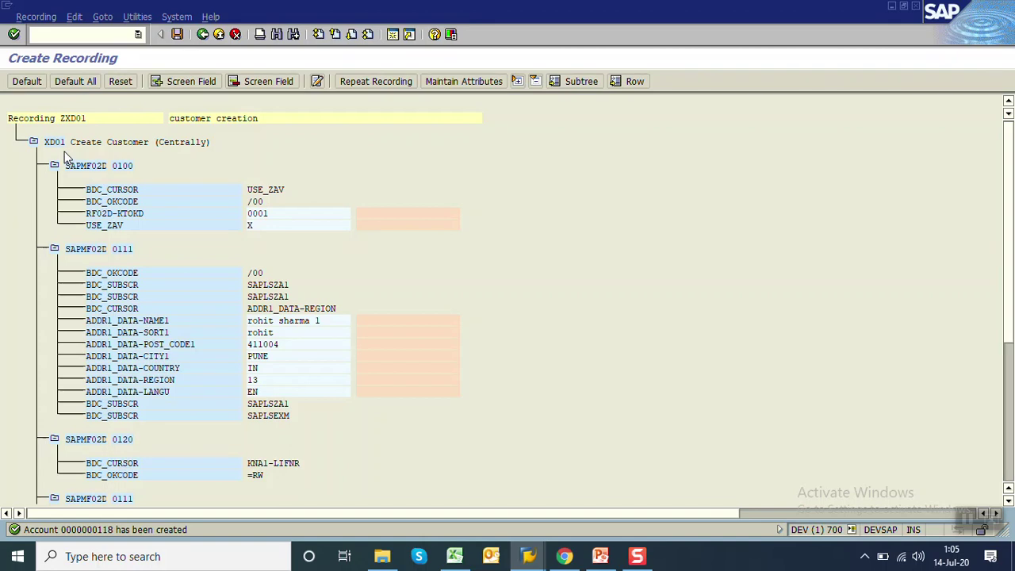
click(638, 558)
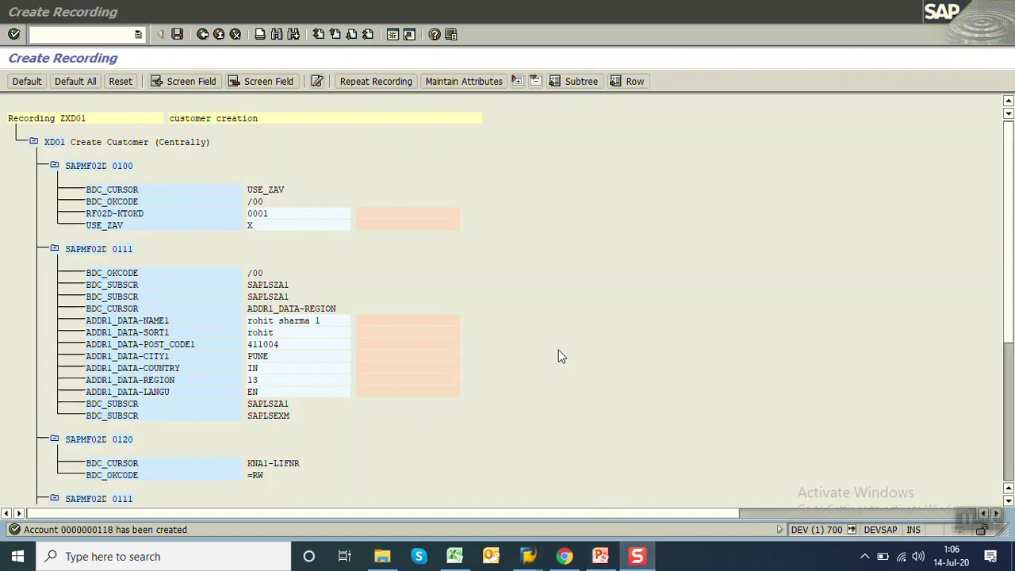
click(542, 308)
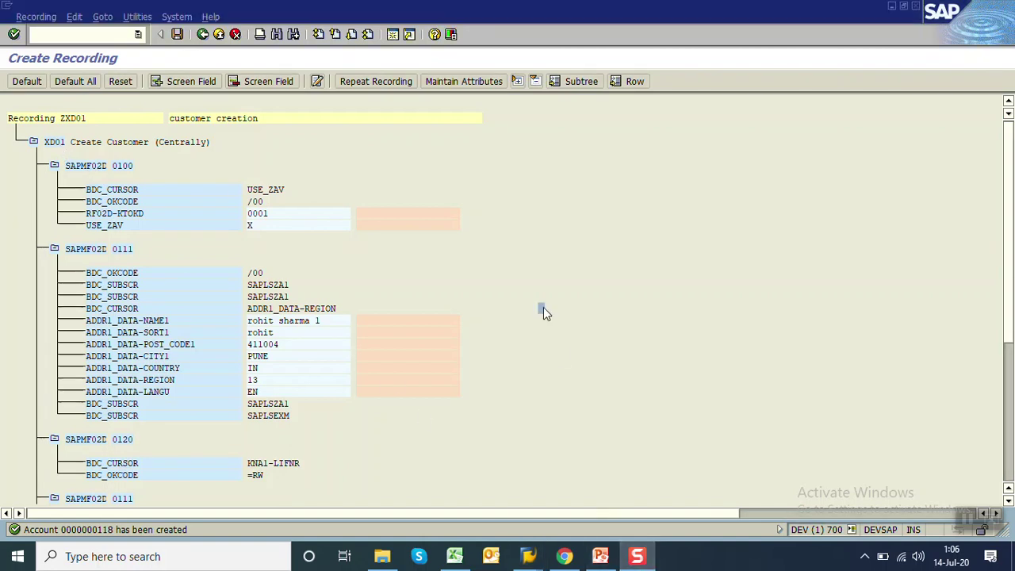
click(52, 145)
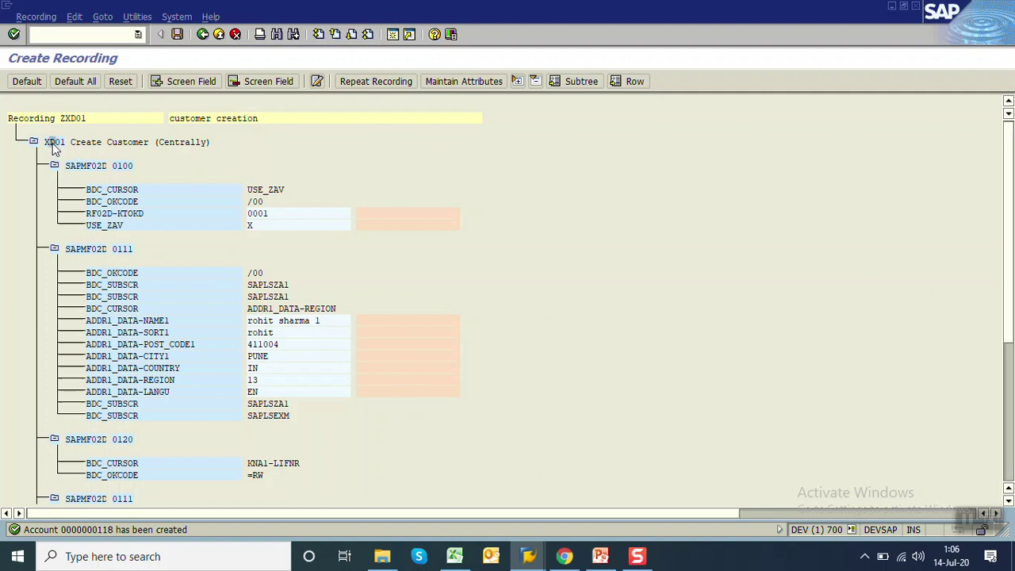
click(96, 167)
click(118, 167)
click(109, 190)
click(110, 202)
click(136, 214)
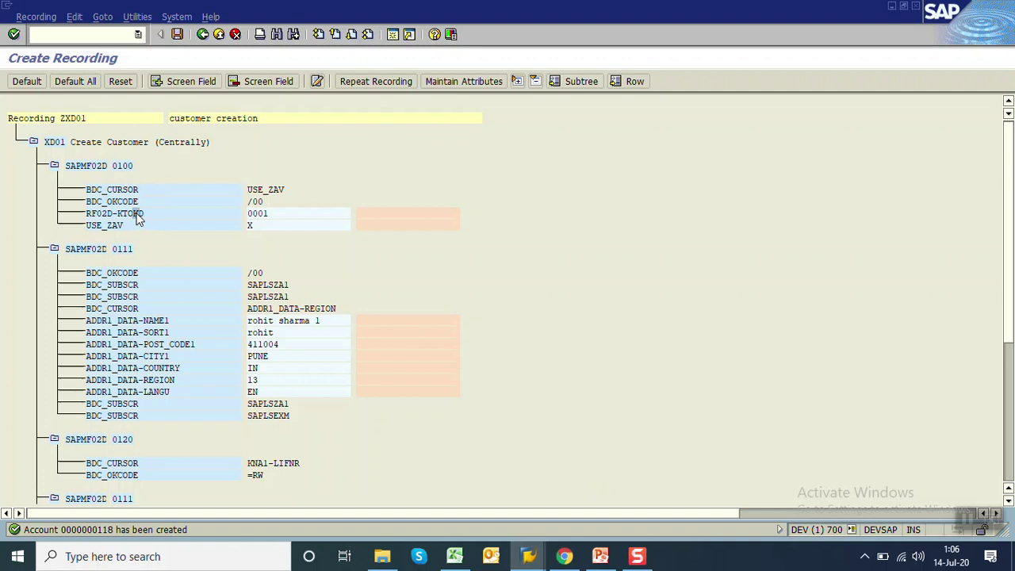
click(259, 216)
click(90, 249)
click(113, 252)
click(108, 308)
click(188, 367)
click(302, 368)
click(151, 272)
drag(1009, 275, 1012, 362)
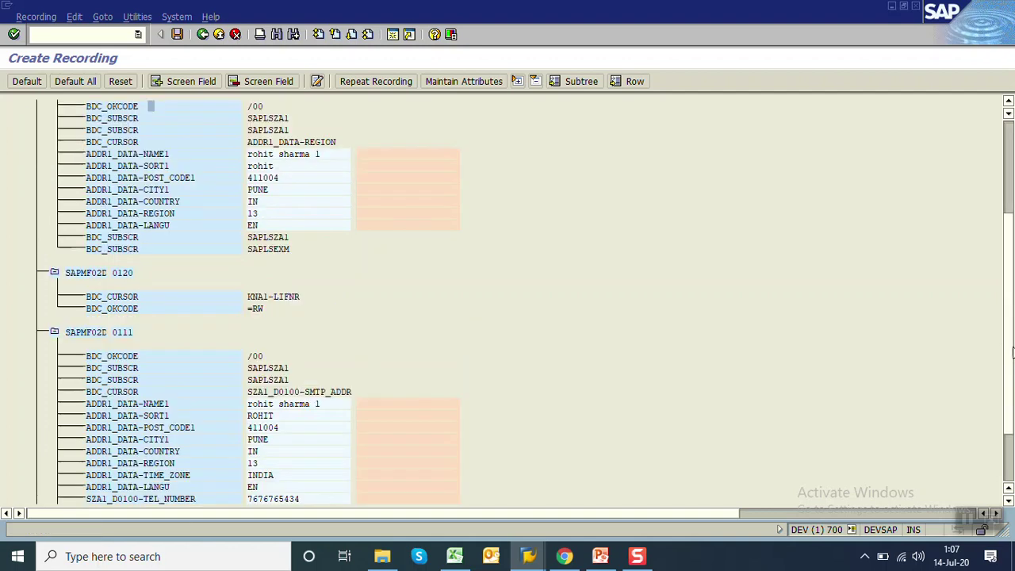
drag(1011, 352, 1012, 435)
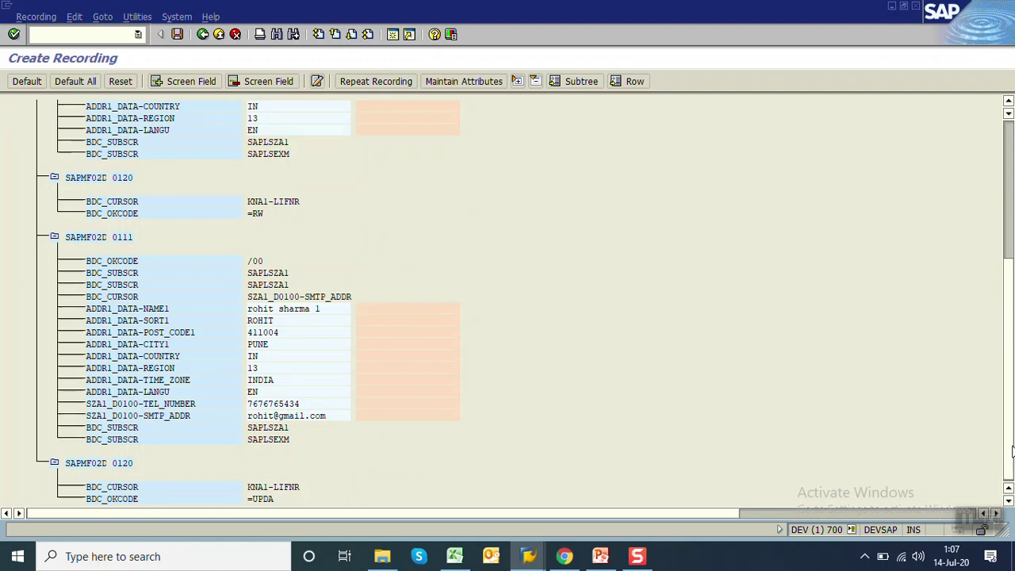
drag(1012, 450, 1011, 346)
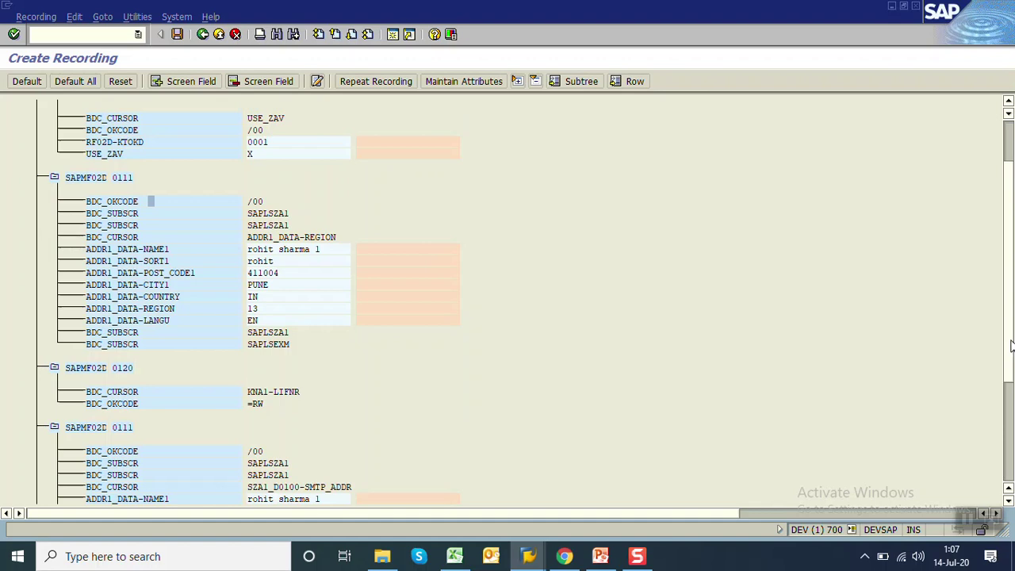
drag(1012, 346, 1012, 313)
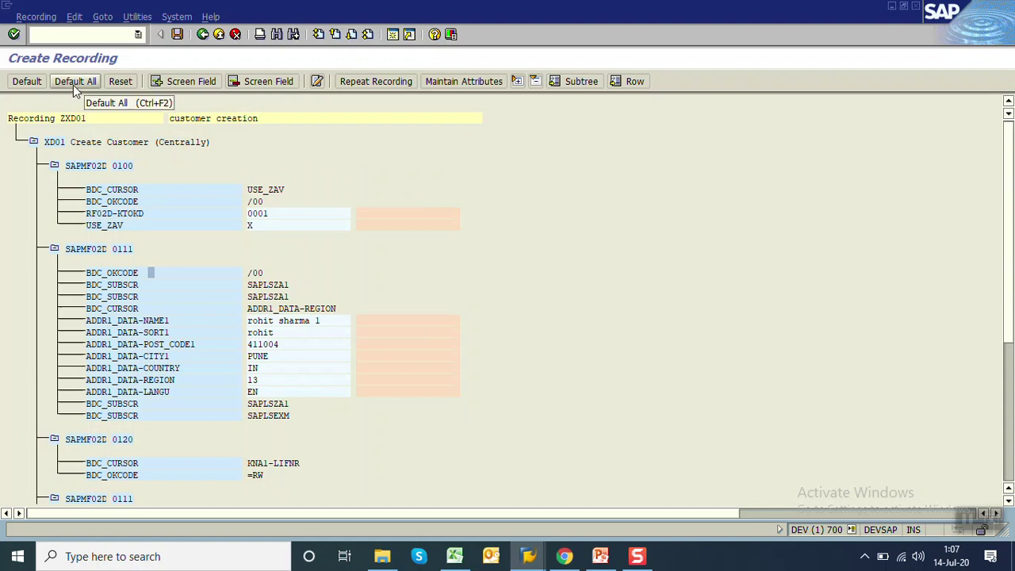
Assign default names to all ZXD01 recording fields and dismiss the USE_ZAV notice
click(637, 556)
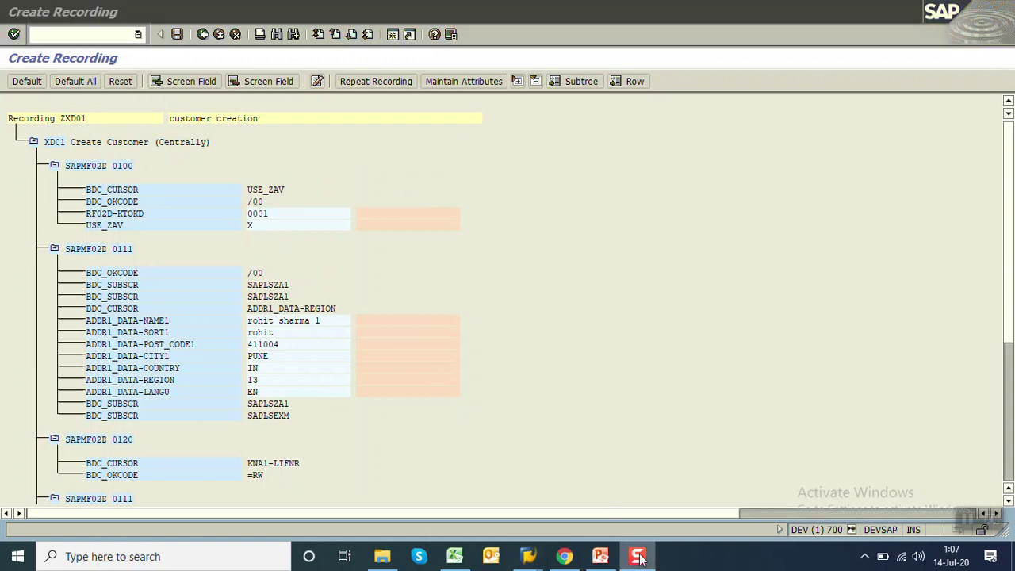
click(527, 313)
click(66, 84)
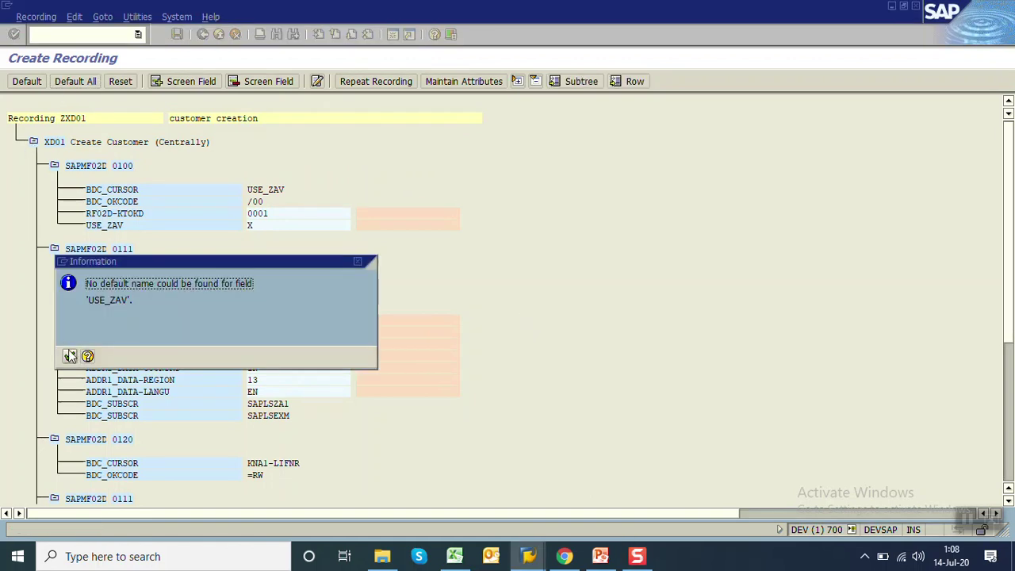
click(70, 356)
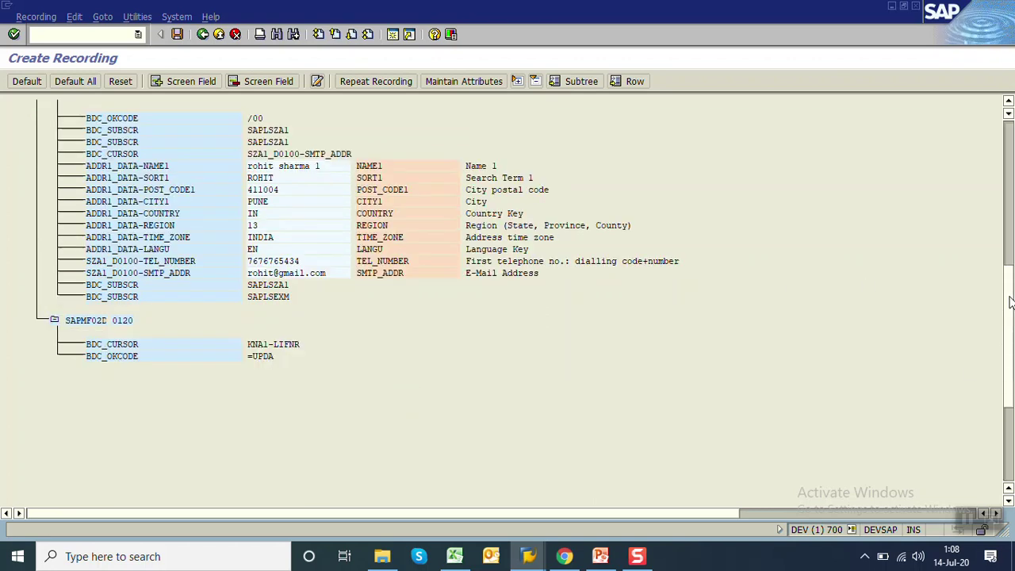
Review the field list and select the second address block's NAME1 field
scroll(607, 212, up, 4)
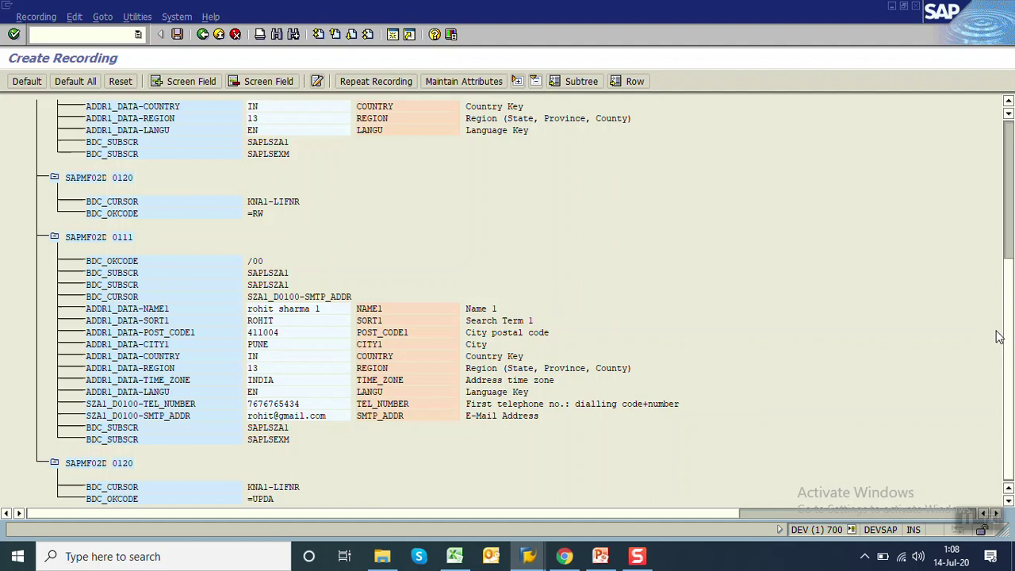
click(335, 310)
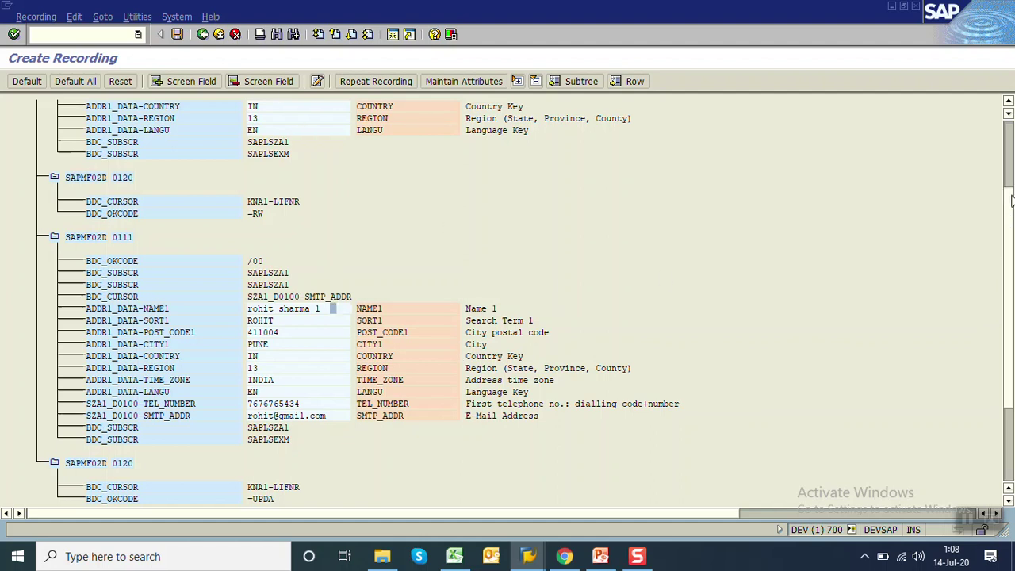
scroll(1011, 200, up, 4)
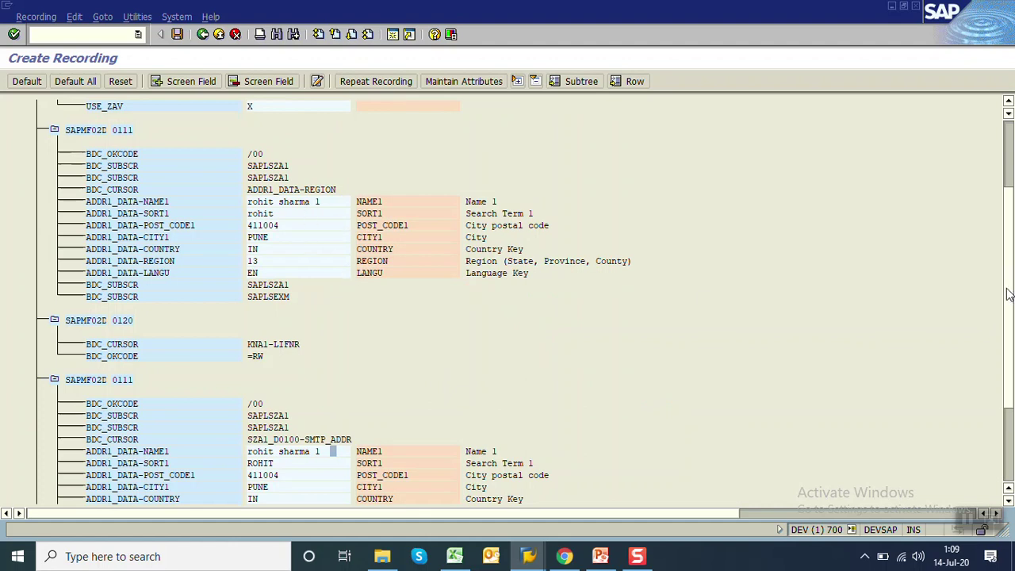
scroll(396, 365, down, 2)
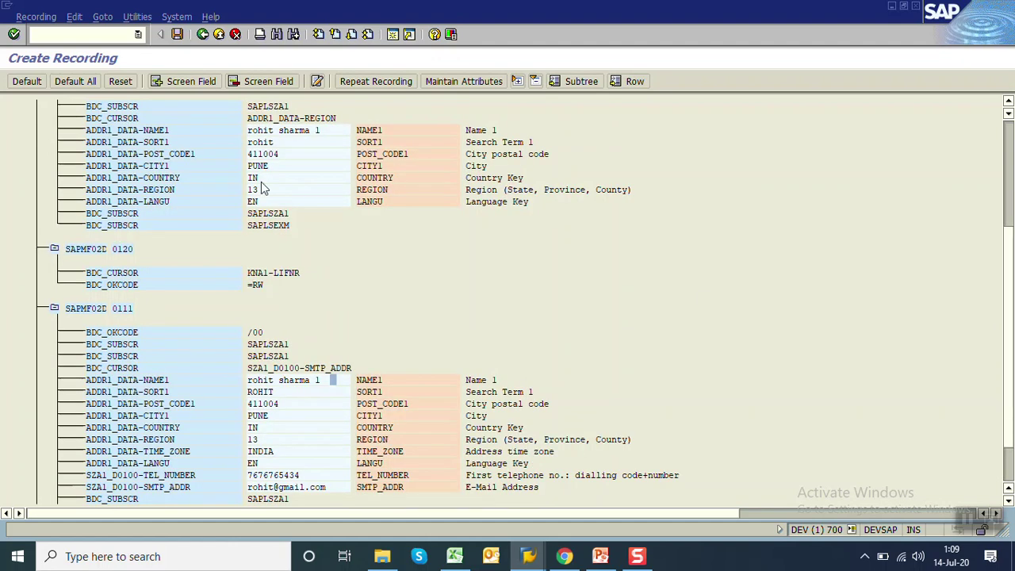
Delete the duplicate NAME1, SORT1, POST_CODE1, CITY1, COUNTRY, REGION, TIME_ZONE and LANGU fields, then save
click(242, 85)
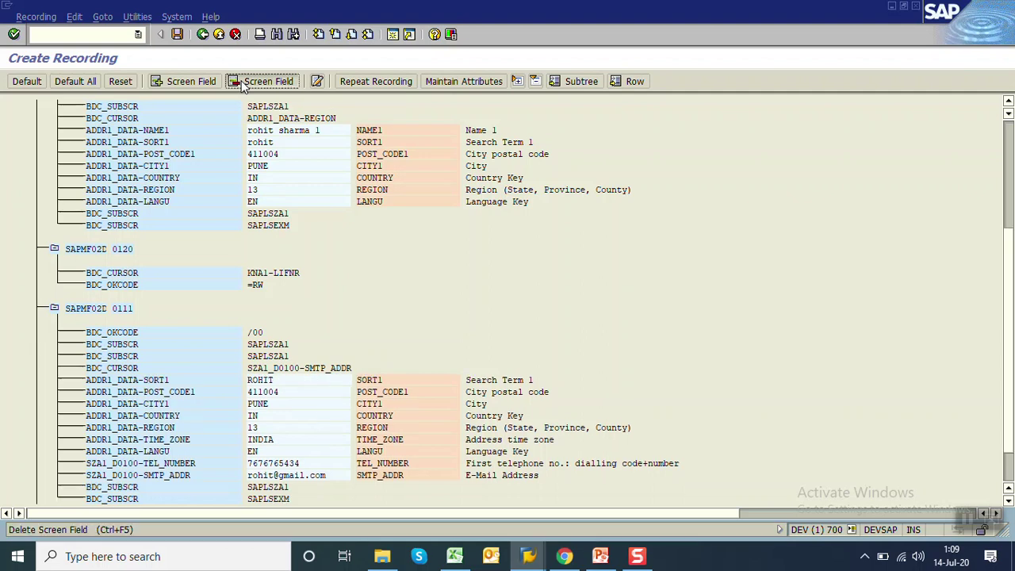
click(243, 82)
click(243, 82)
click(242, 81)
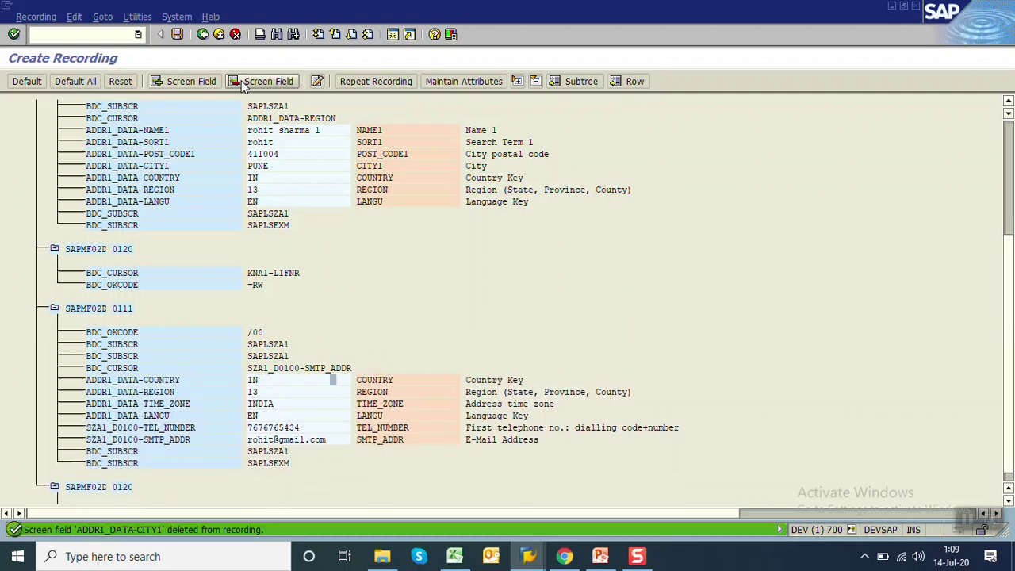
click(242, 82)
click(242, 81)
click(242, 82)
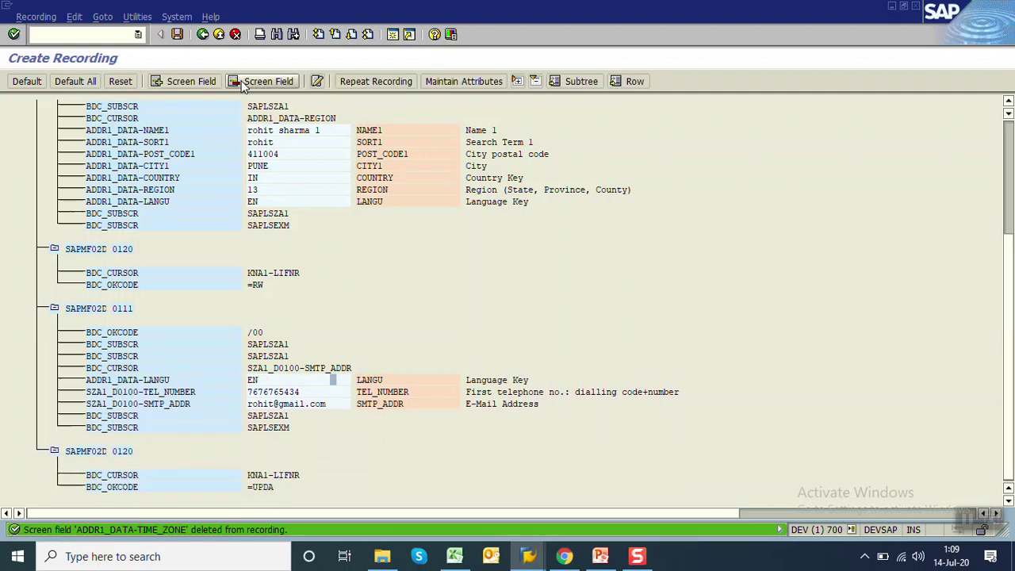
click(243, 81)
click(243, 81)
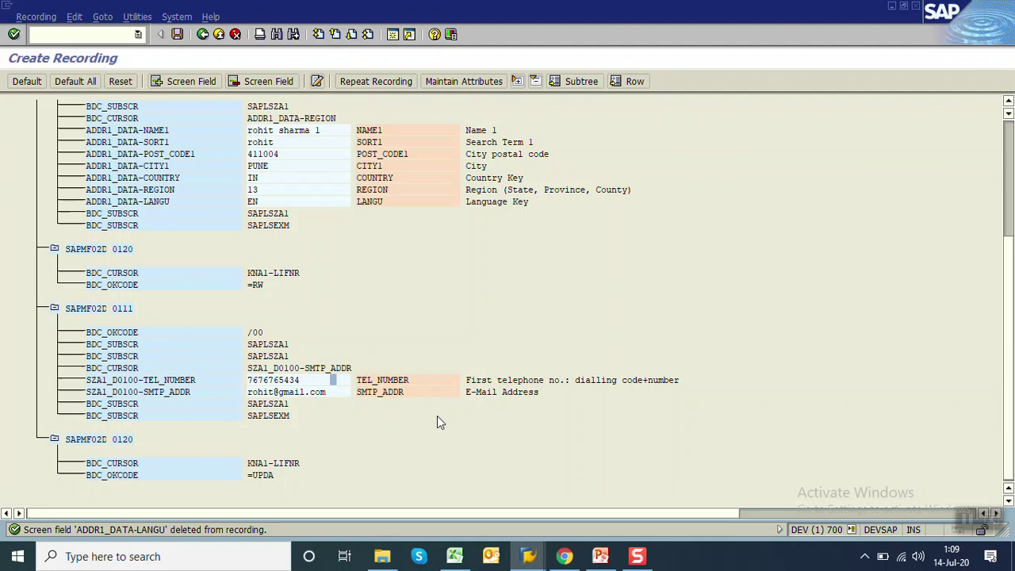
drag(1010, 366, 1009, 111)
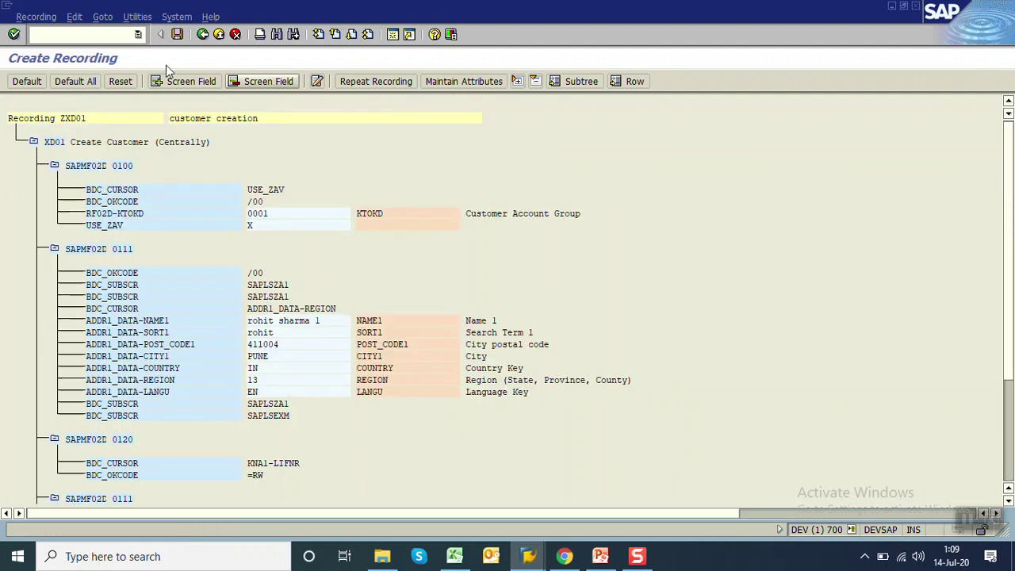
click(177, 36)
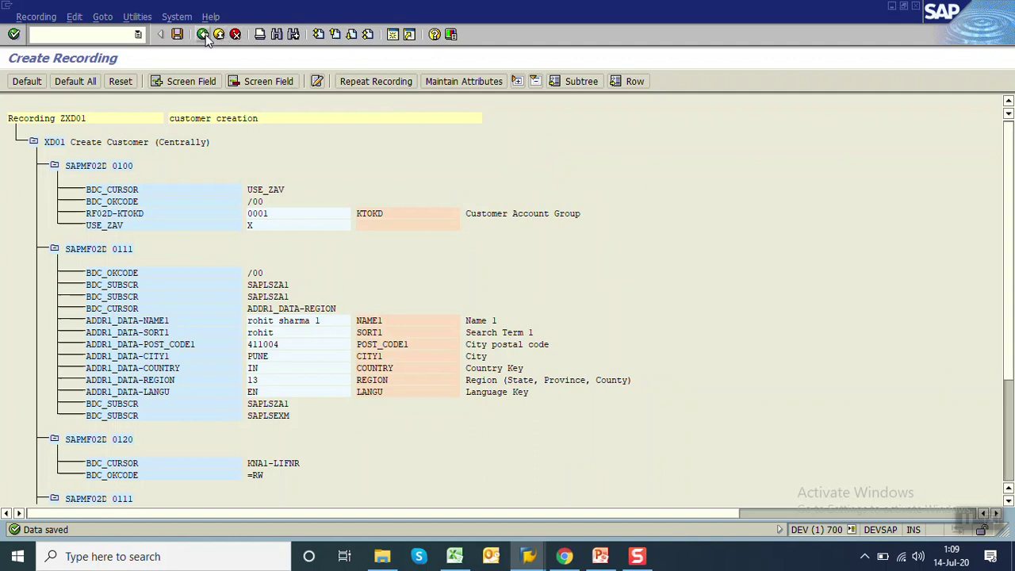
Assign recording ZXD01 in CUSTOMER_REC's object attributes and save them
click(203, 35)
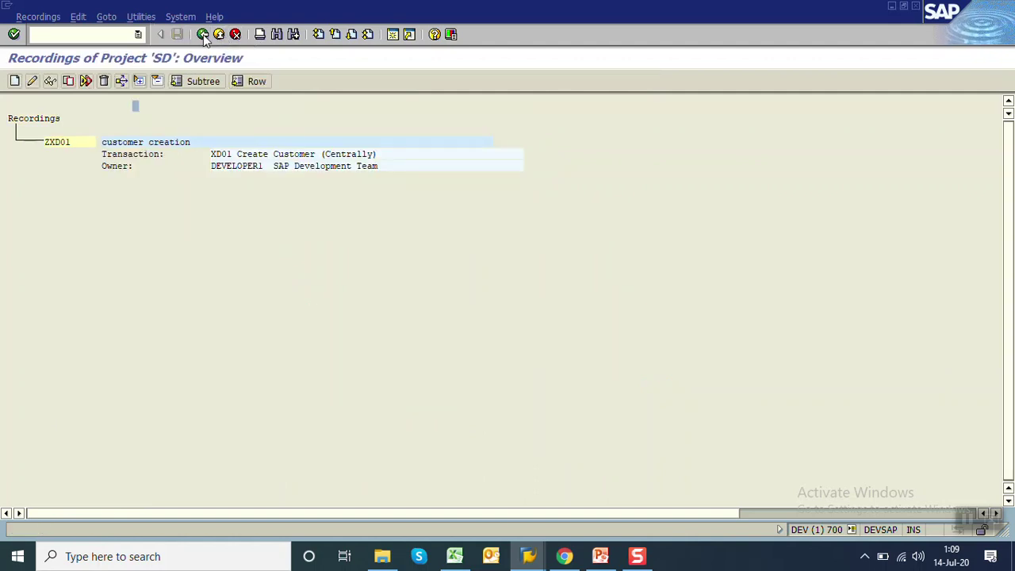
click(202, 35)
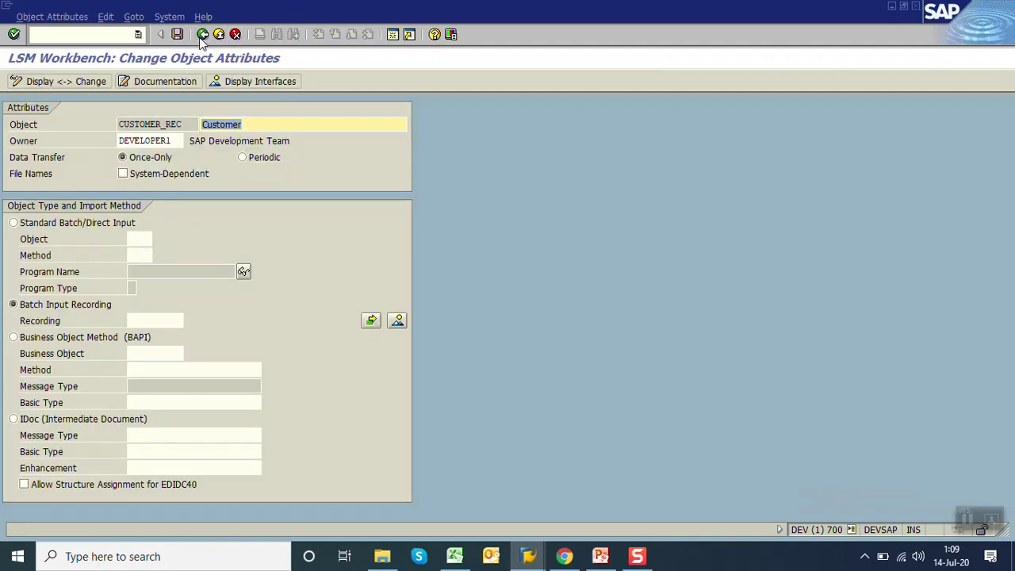
click(175, 322)
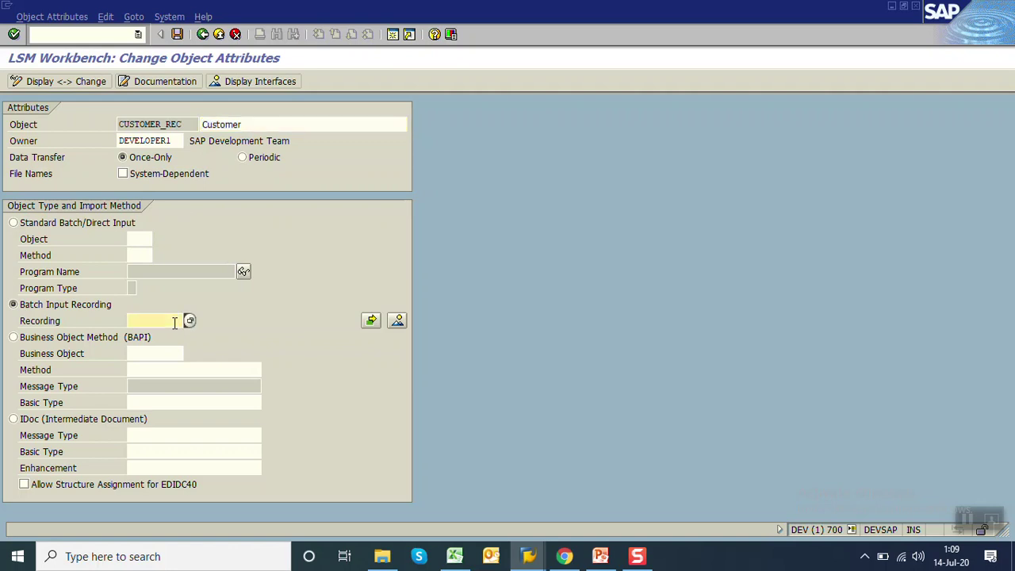
text(ZXD01)
key(Return)
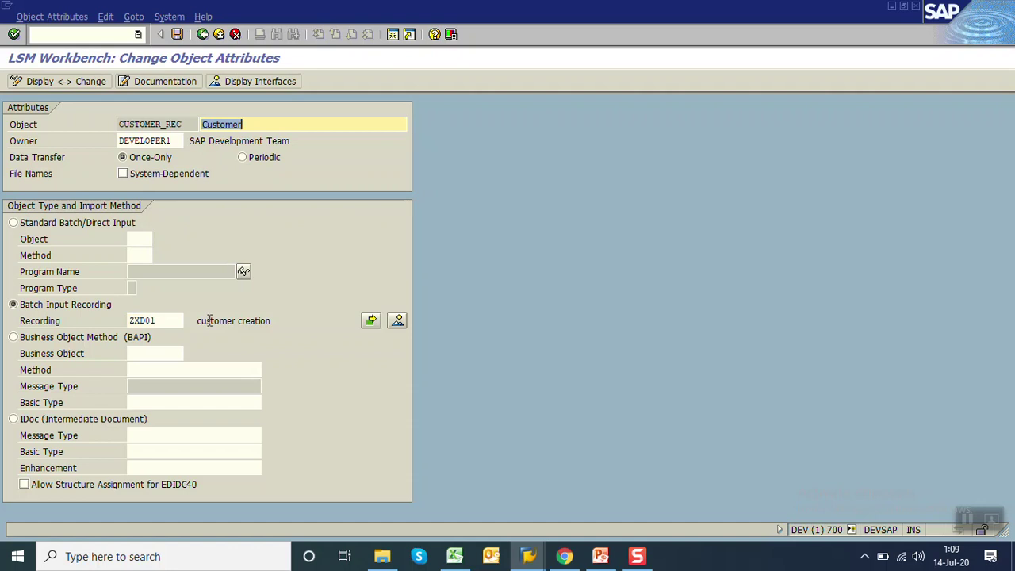
click(177, 34)
Check the ZXD01 recording's fields in the recordings overview, then return to the process-step list
click(399, 321)
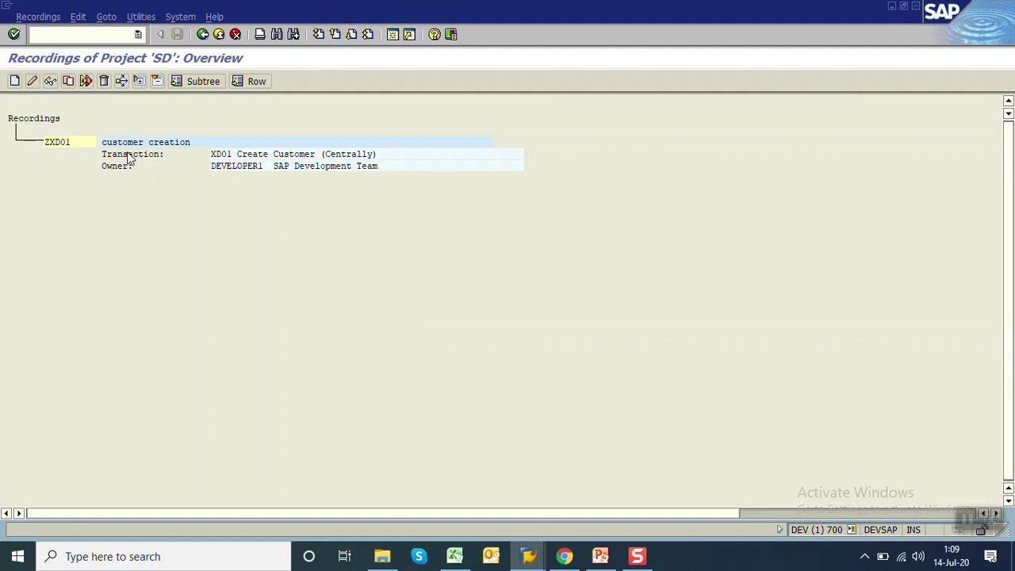
click(50, 81)
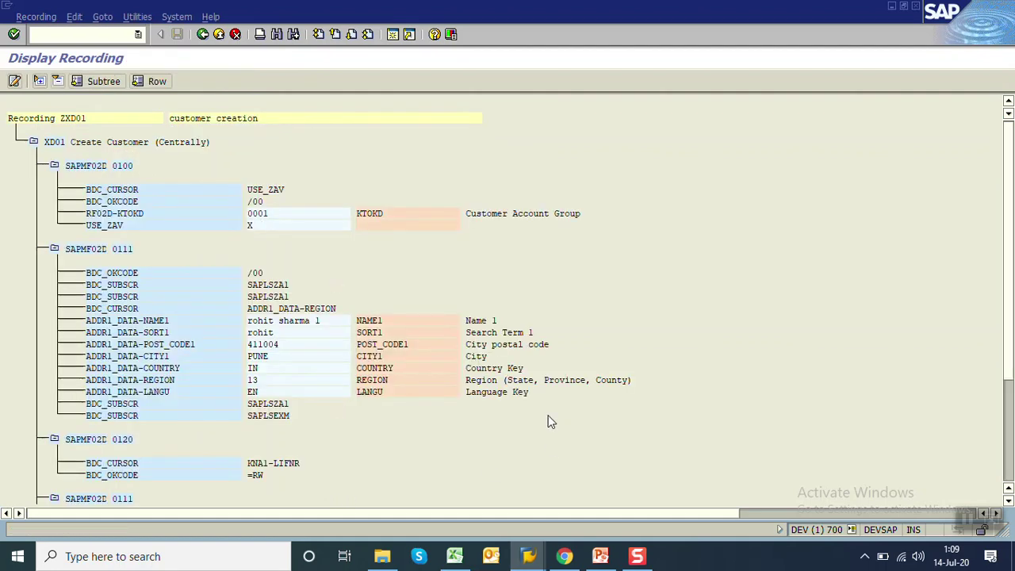
click(202, 40)
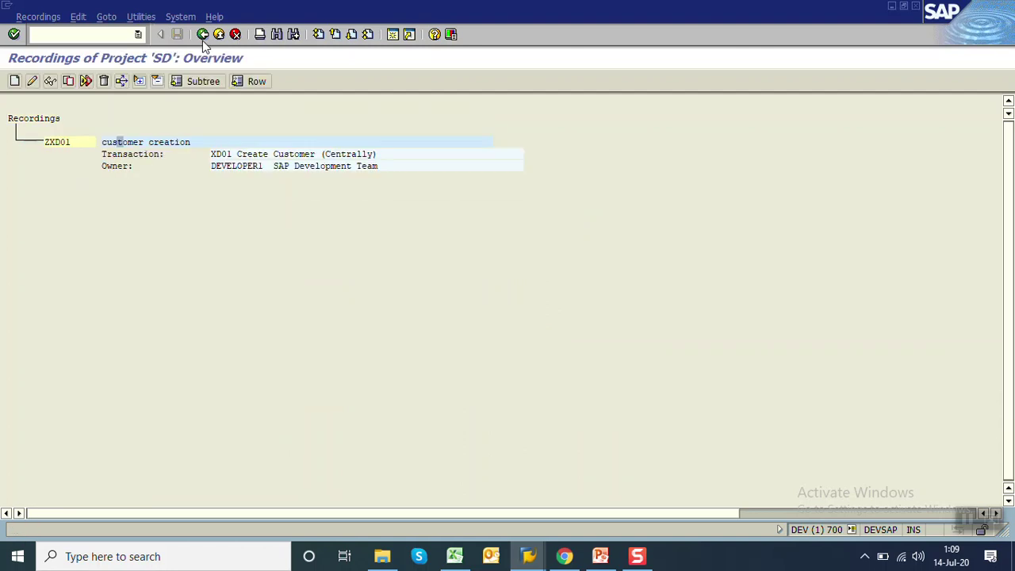
click(202, 40)
click(202, 41)
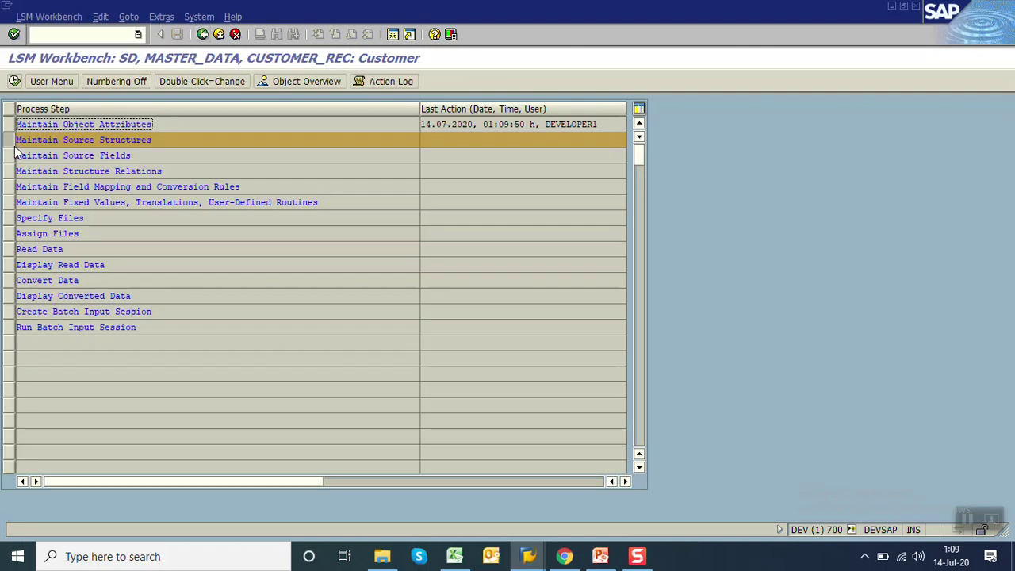
Create and save source structure ZXD01STR with description 'customer master str'
click(14, 82)
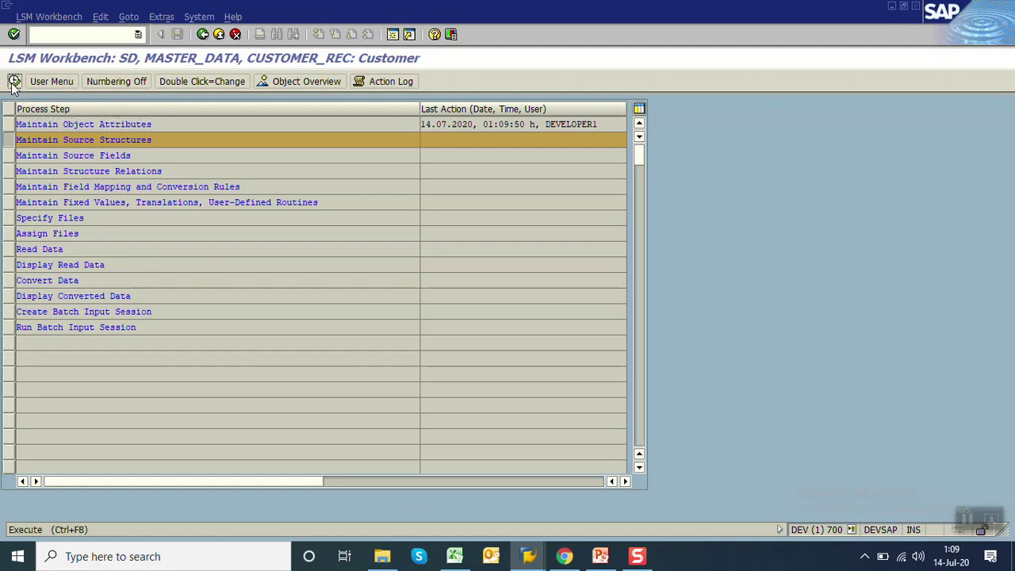
click(39, 82)
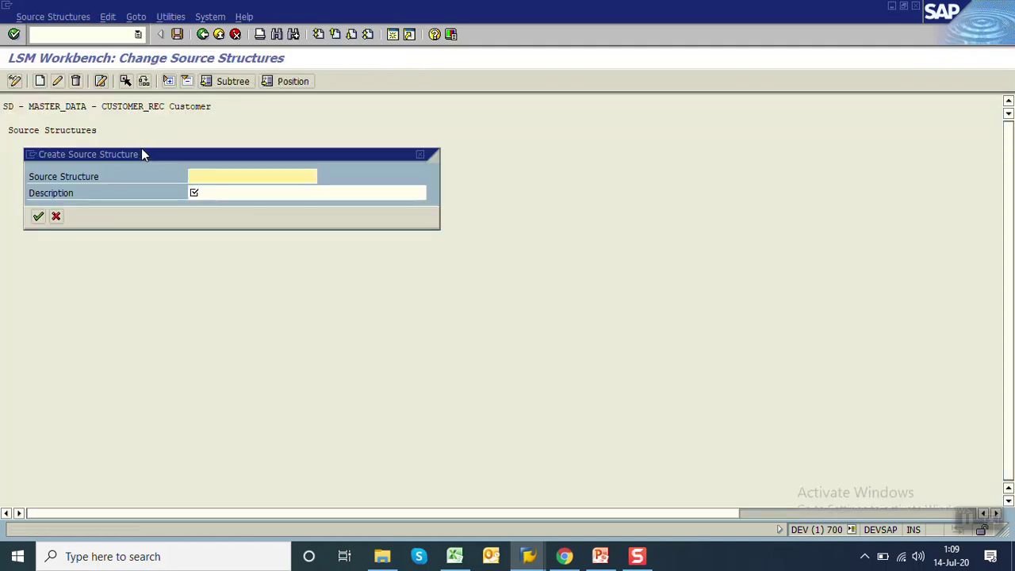
text(ZXD)
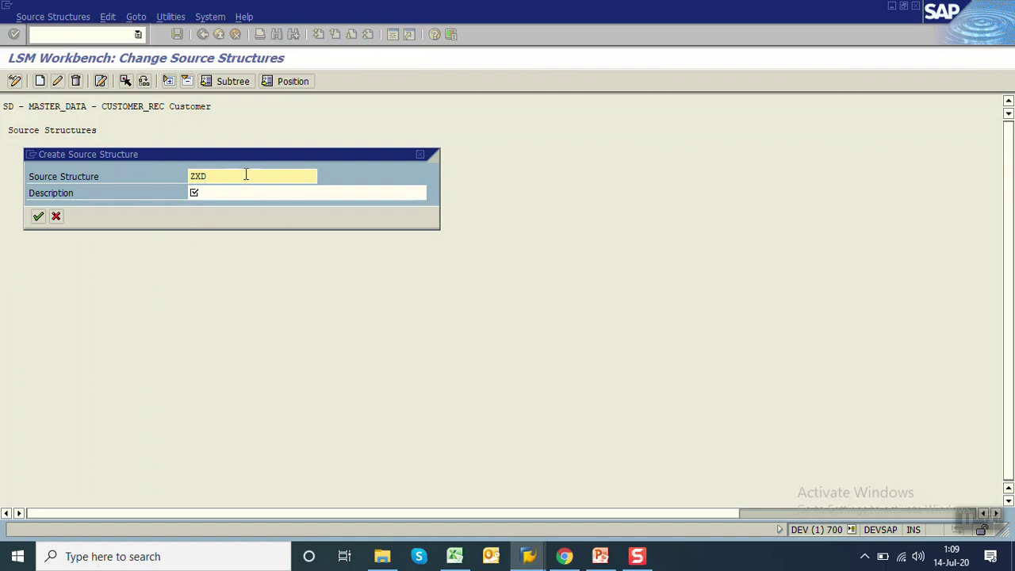
text(01STR)
key(Tab)
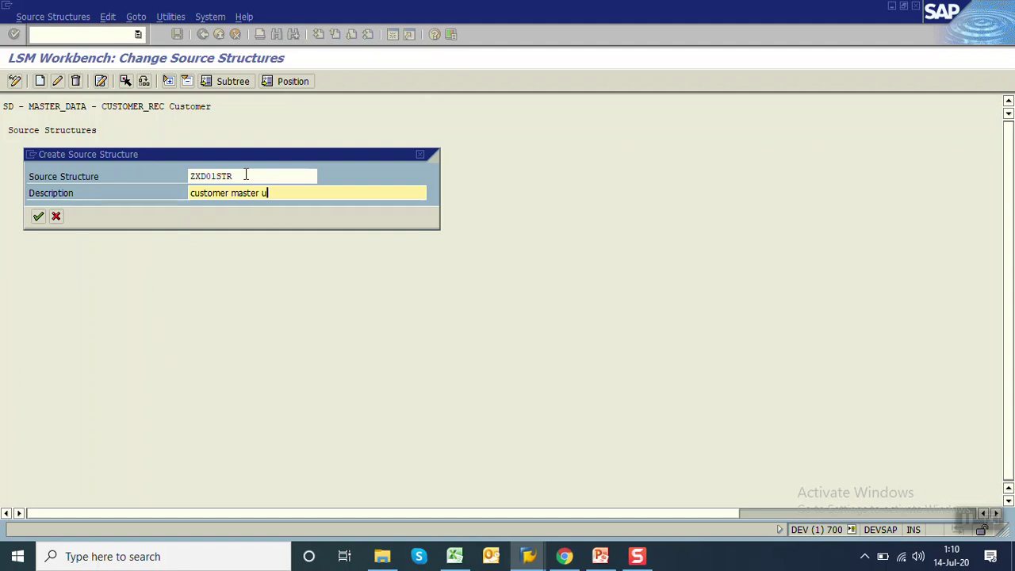
text(customer master str)
key(Return)
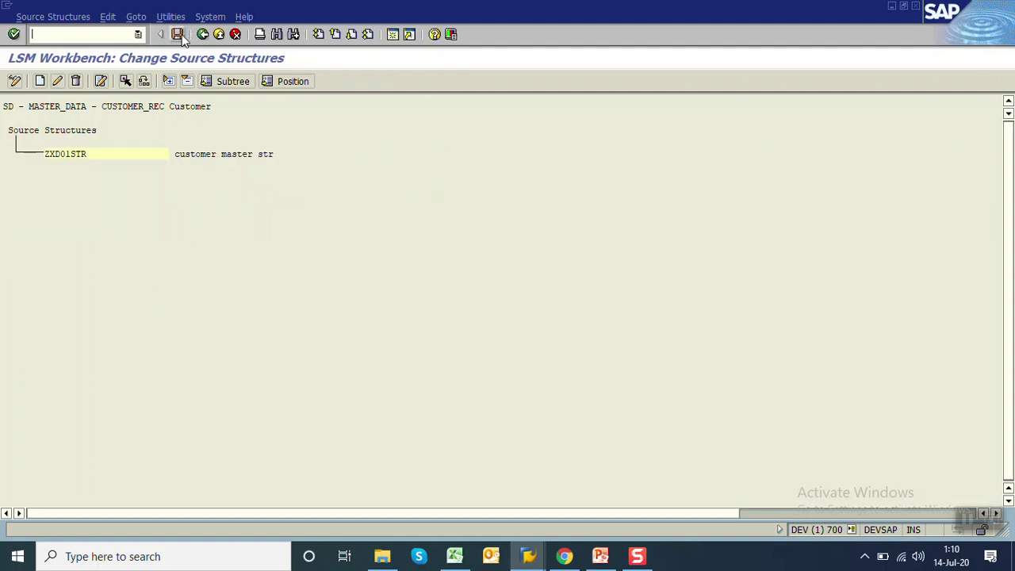
click(177, 34)
Back at the process steps, bring up the Display Object Overview prompt
click(202, 35)
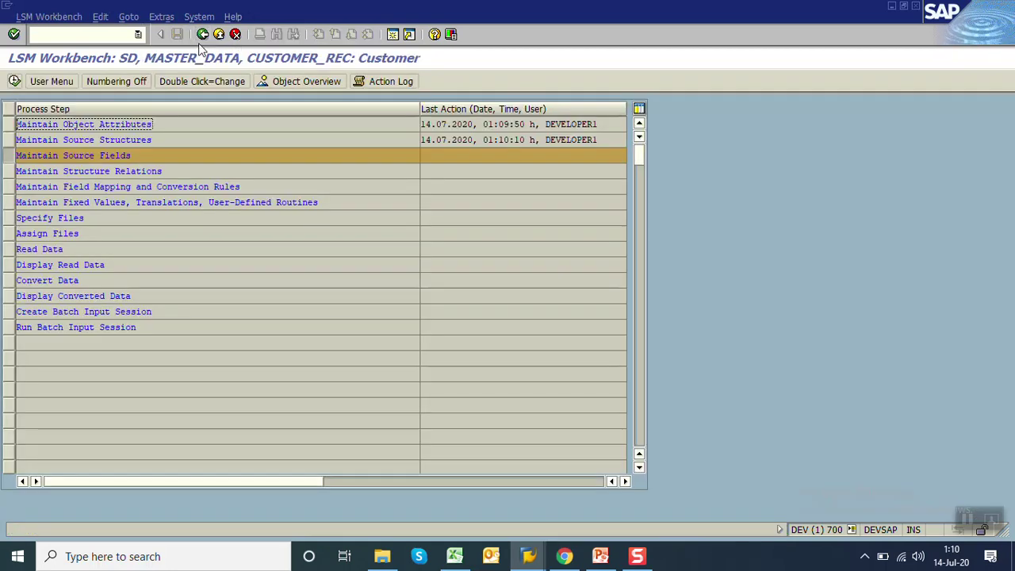
click(150, 156)
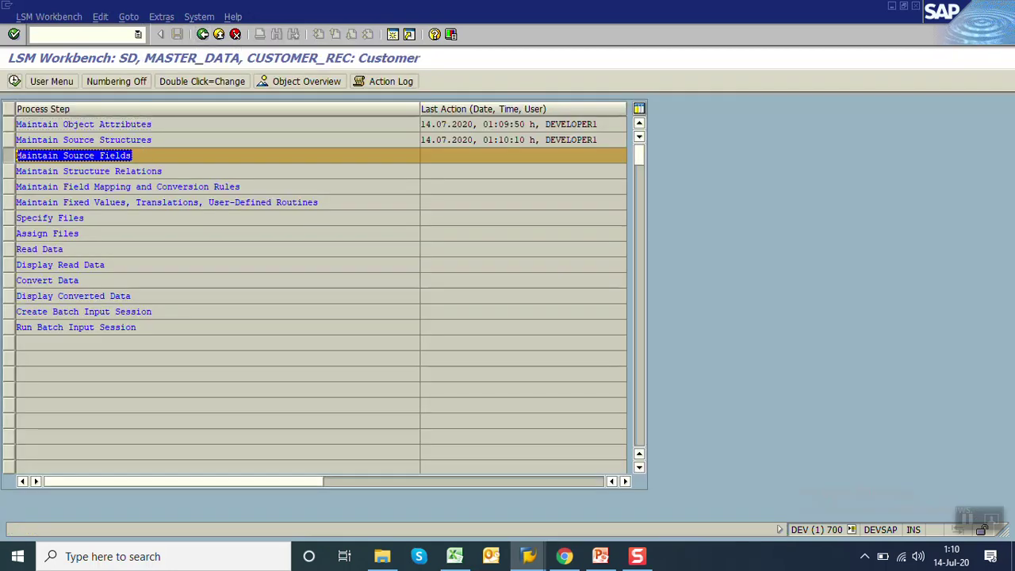
double_click(144, 154)
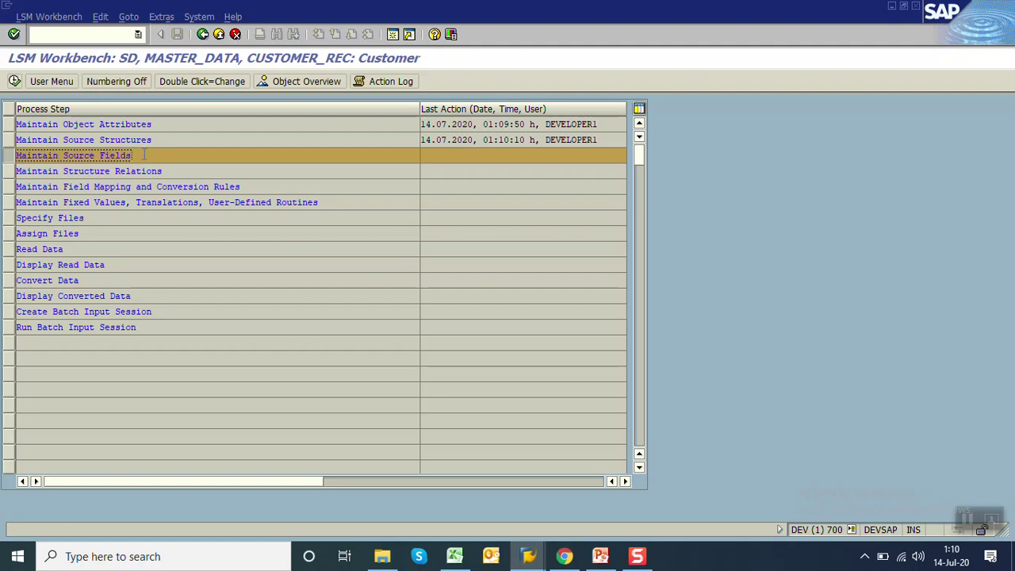
click(298, 81)
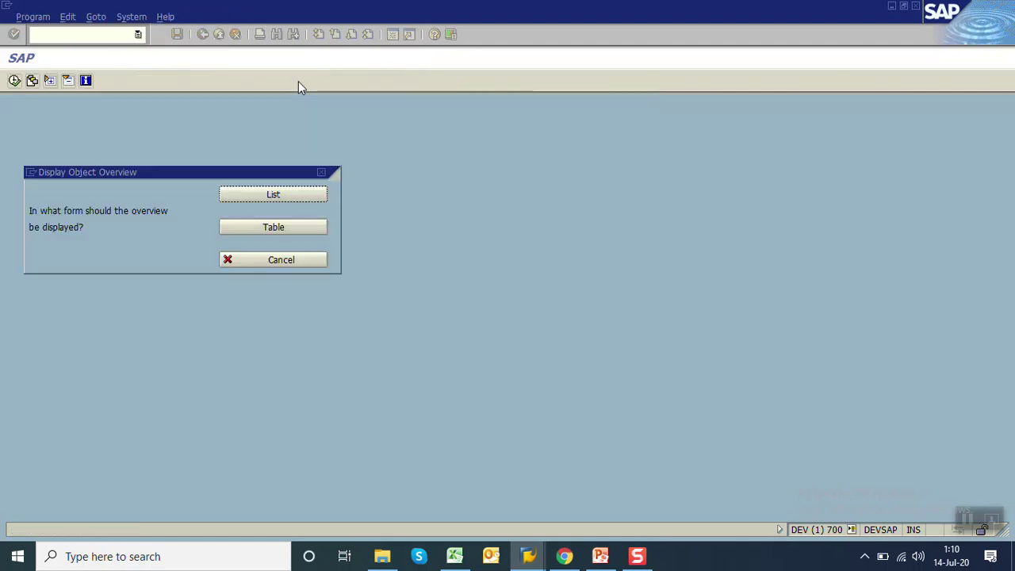
Show the object overview as a table and browse the TABNAME to SMTP_ADDR target rows
click(243, 198)
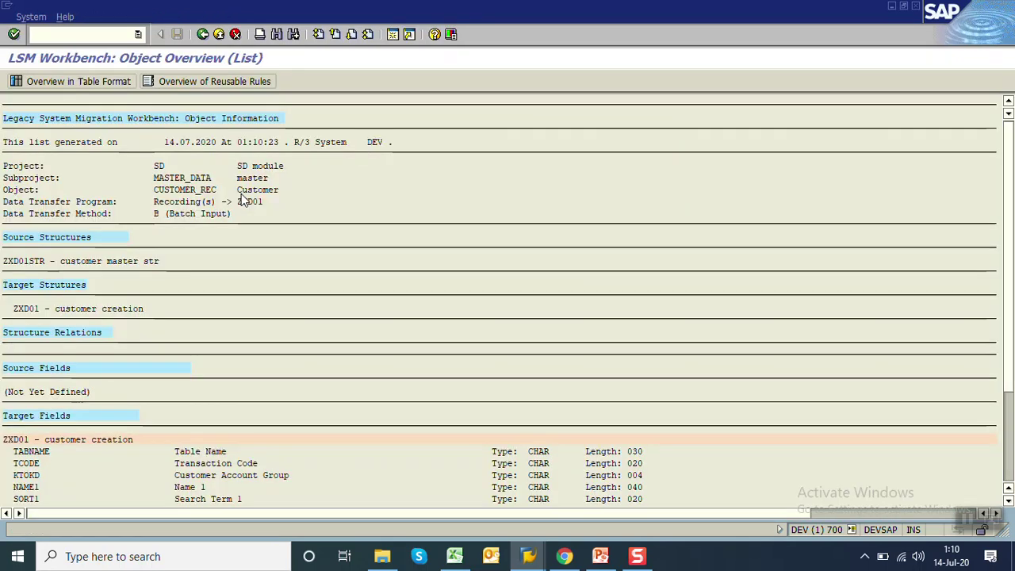
click(82, 86)
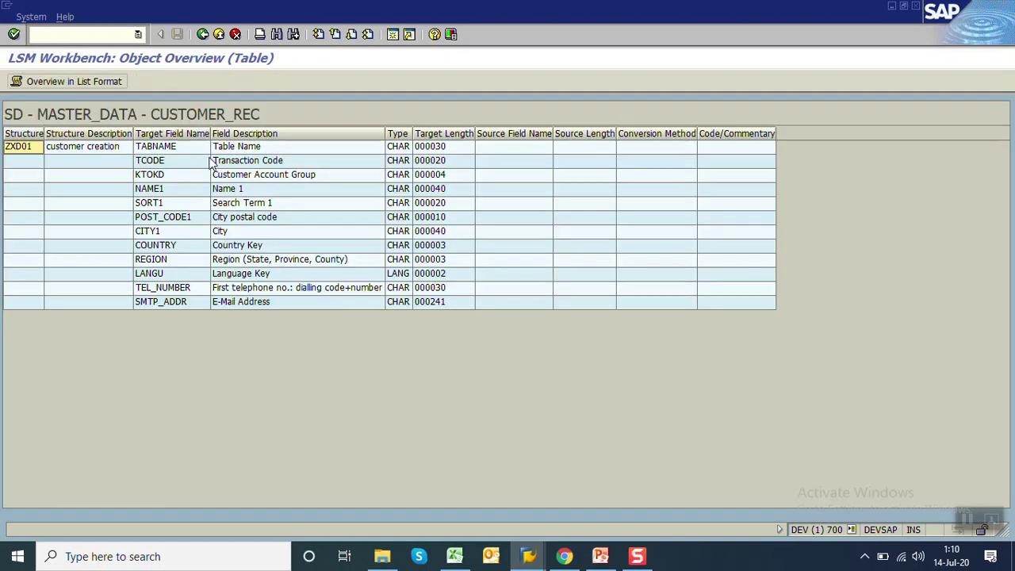
click(206, 149)
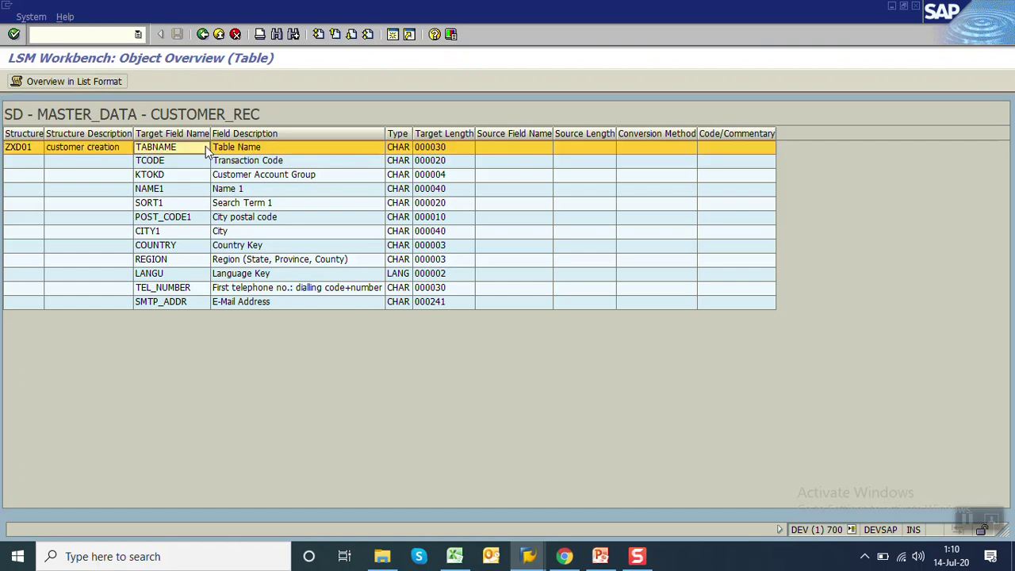
click(199, 163)
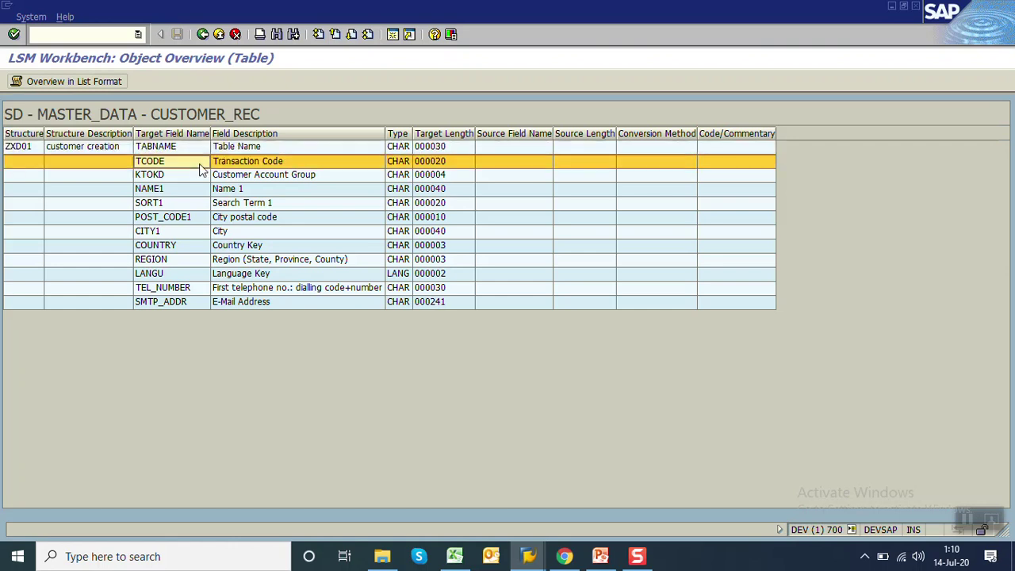
key(Down)
key(Up)
key(Up)
key(Right)
key(Right)
key(Right)
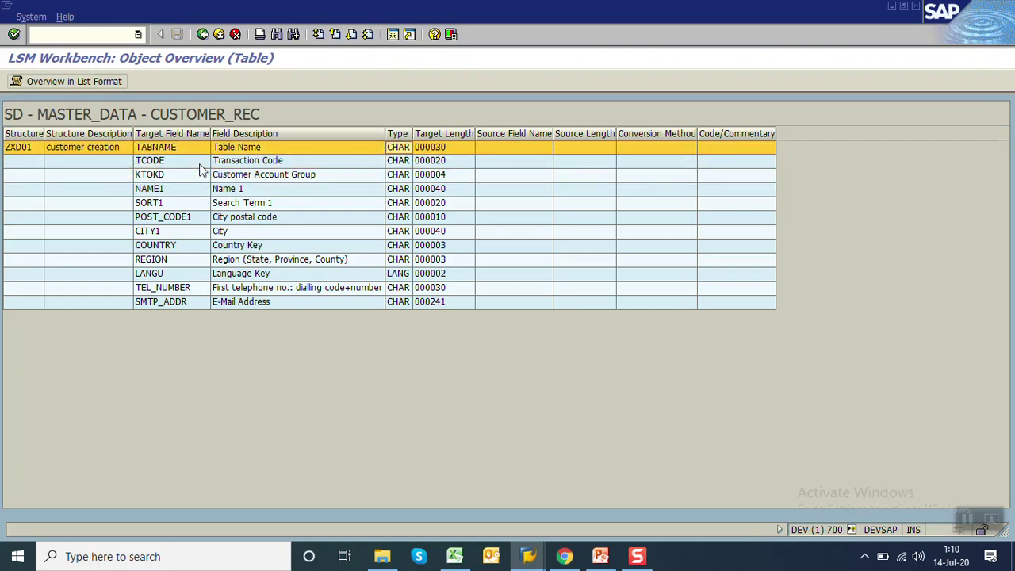
key(Down)
key(Down)
key(Down)
key(Down)
key(Down)
key(Down)
key(Down)
key(Down)
key(Down)
key(Down)
key(Down)
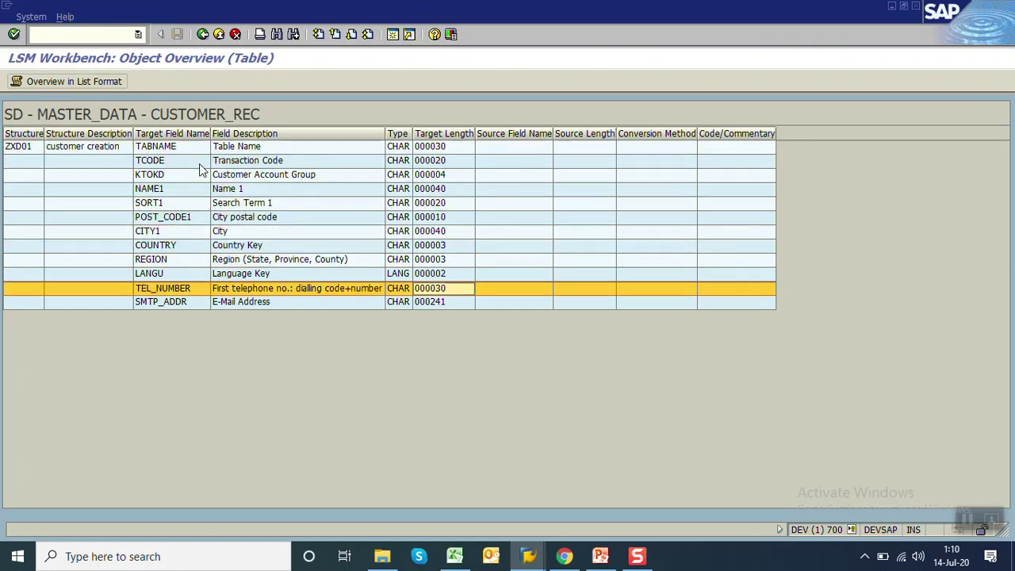
key(Left)
key(Left)
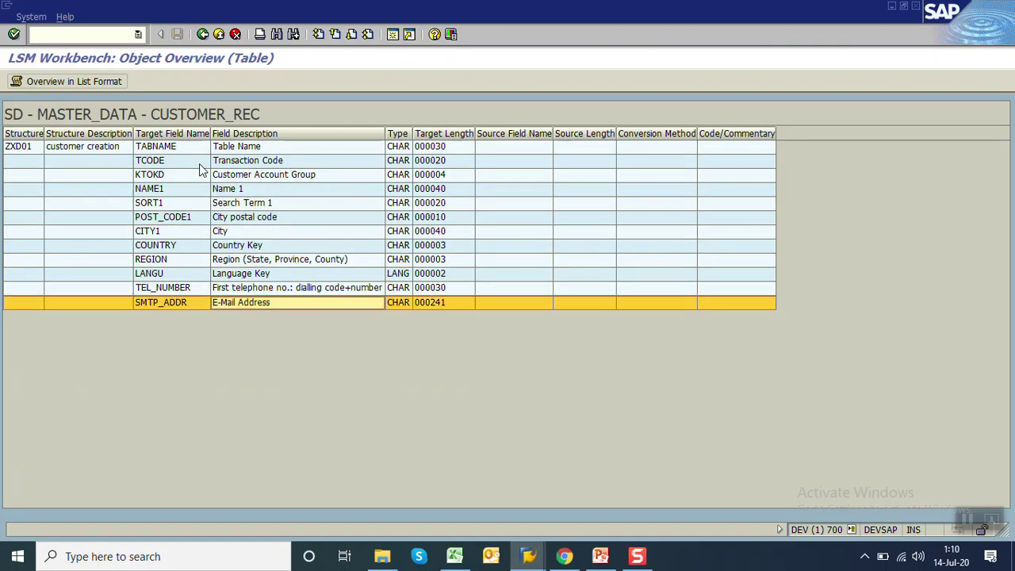
Copy target fields TABNAME through SMTP_ADDR with their types and lengths
click(647, 562)
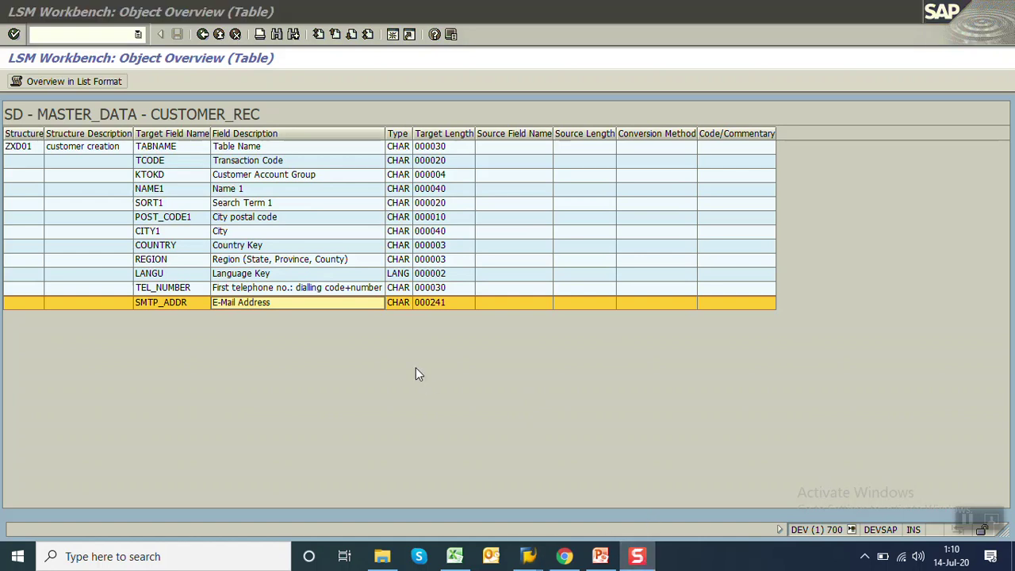
click(255, 206)
click(198, 152)
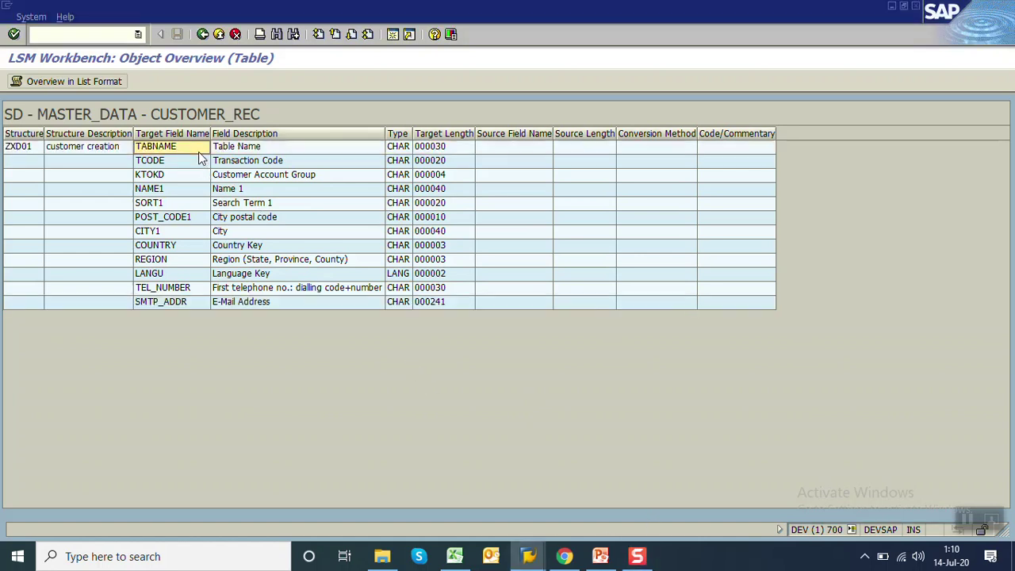
drag(190, 144, 459, 303)
key(ctrl+c)
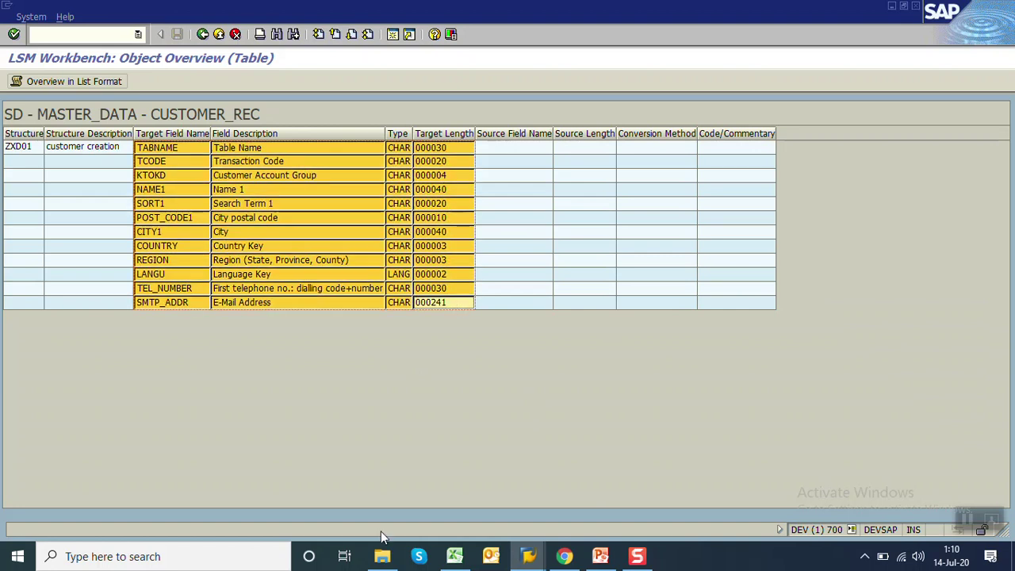
Paste the copied target field list into a new Excel sheet at cell B2
click(457, 558)
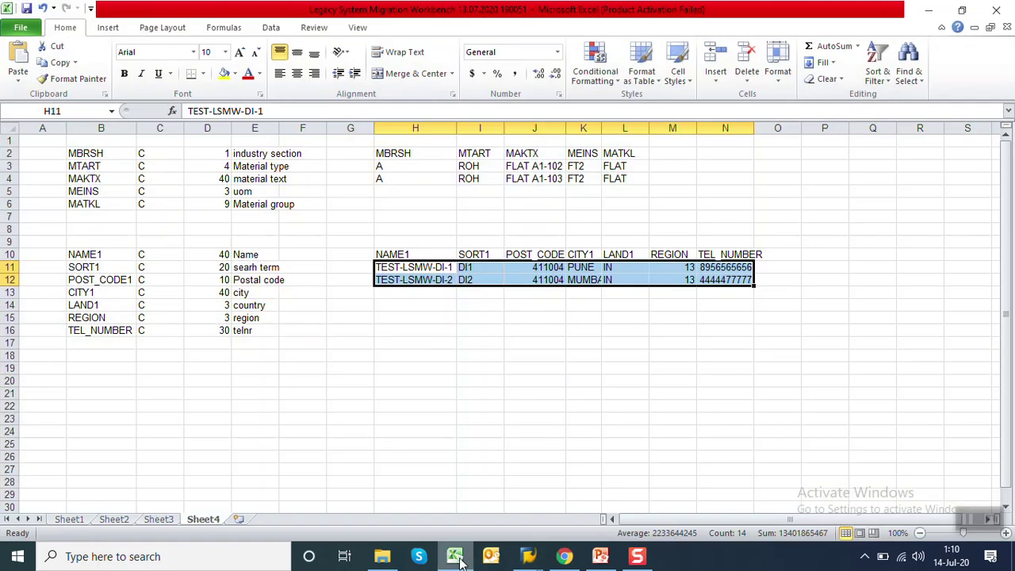
click(242, 519)
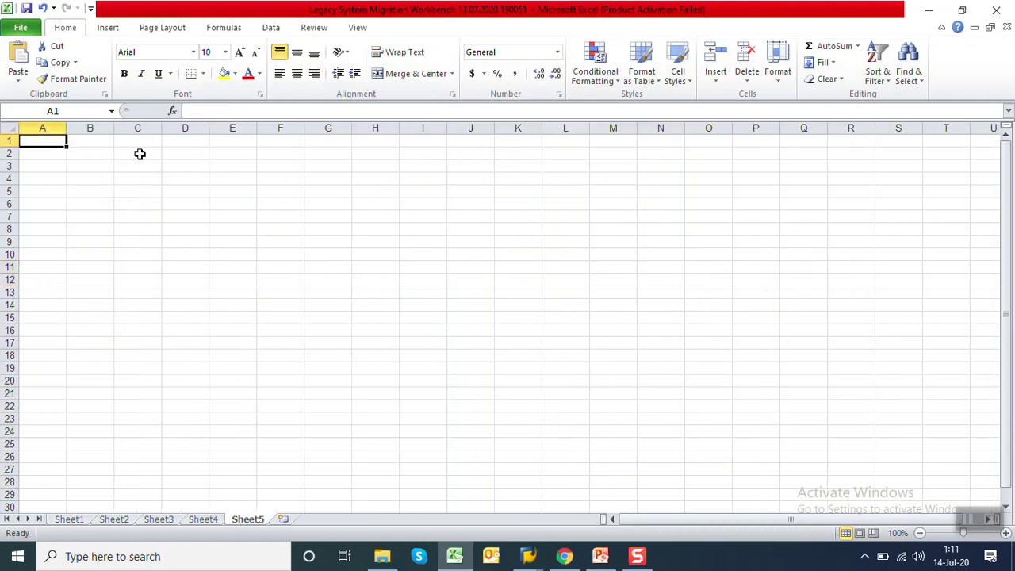
click(102, 150)
key(ctrl+v)
key(ctrl)
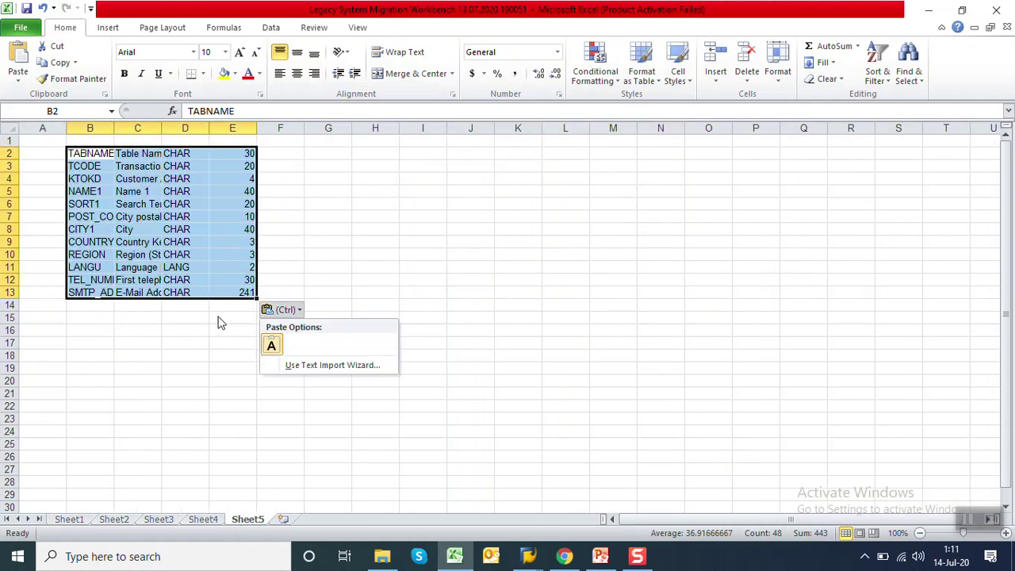
key(Escape)
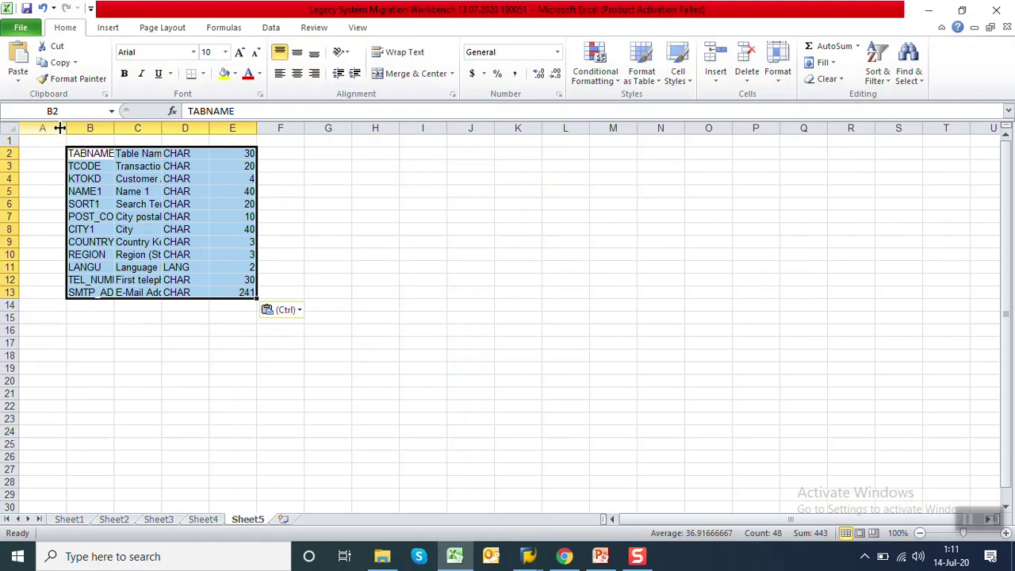
key(Escape)
Autofit all column widths and check the name, description, type and length in row 2
click(11, 128)
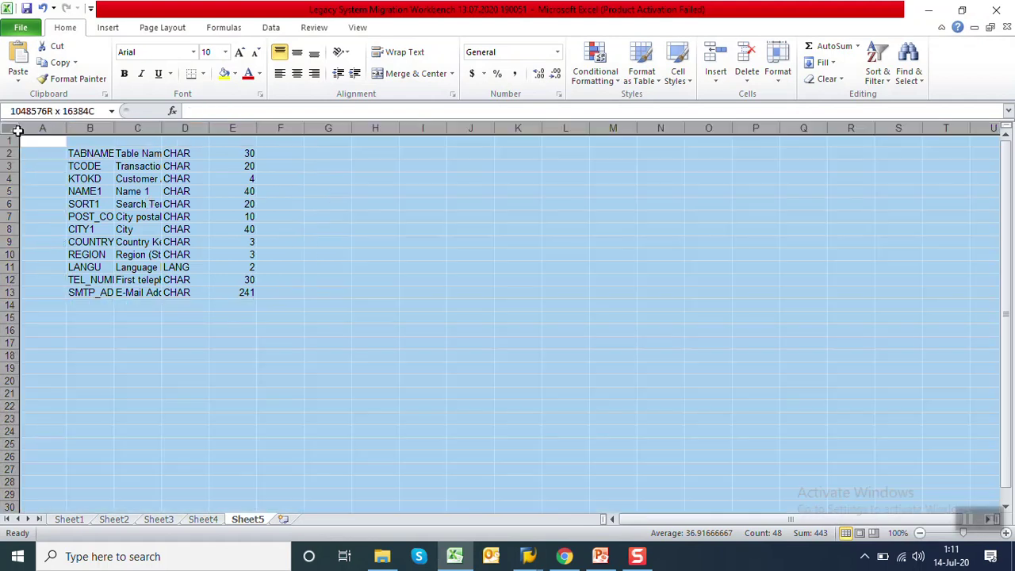
double_click(66, 127)
click(222, 291)
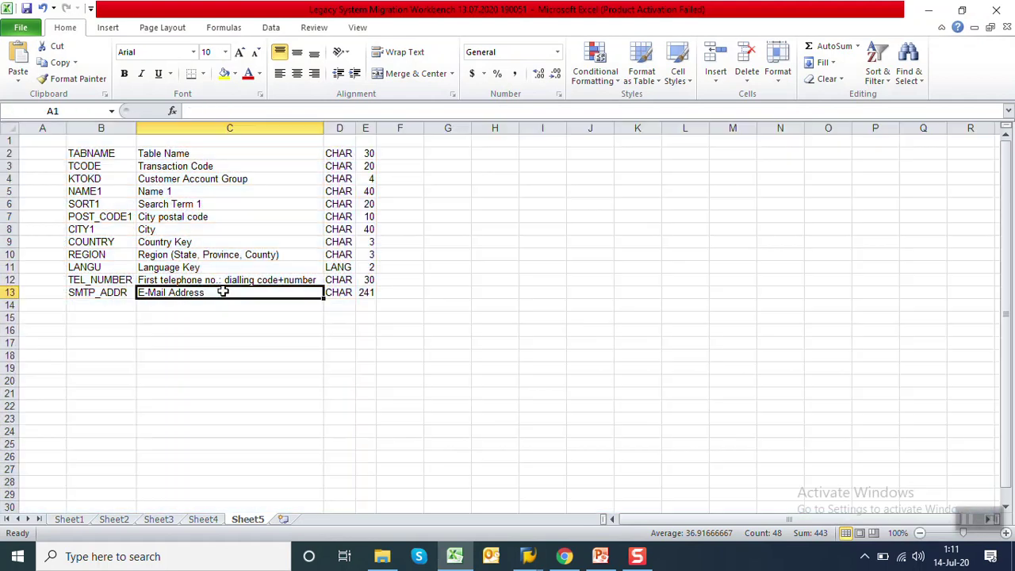
click(119, 156)
click(243, 156)
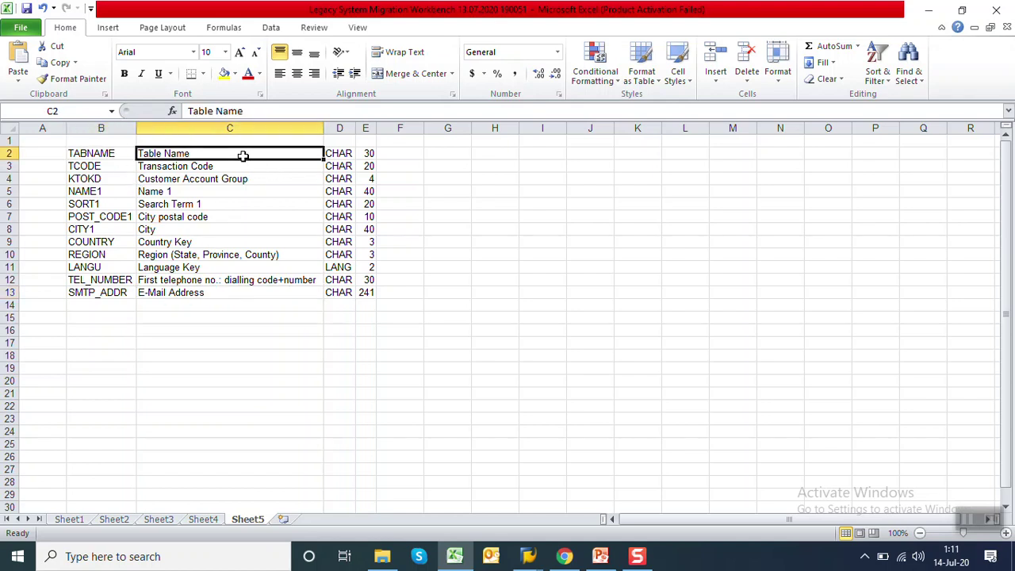
click(332, 153)
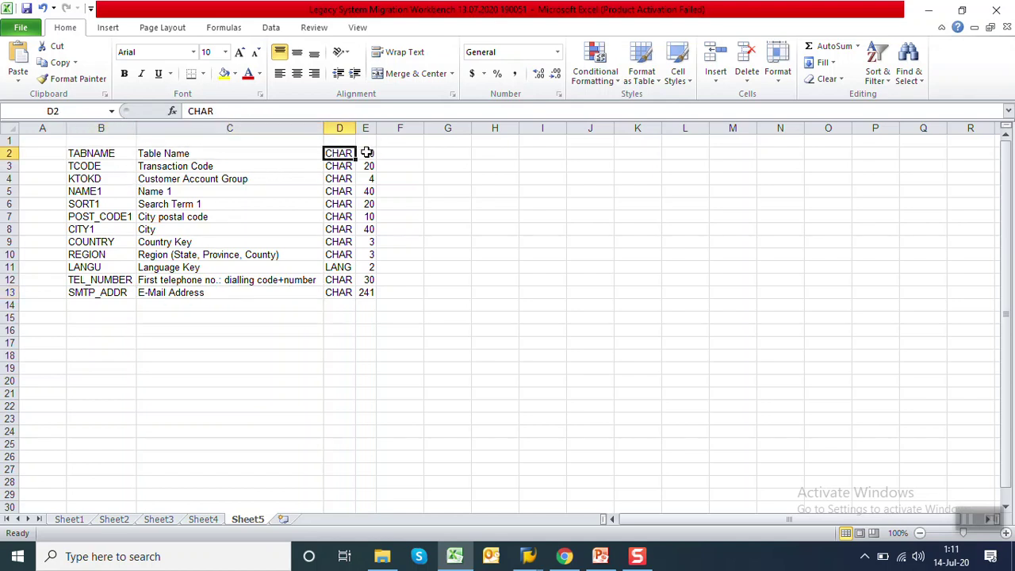
click(366, 153)
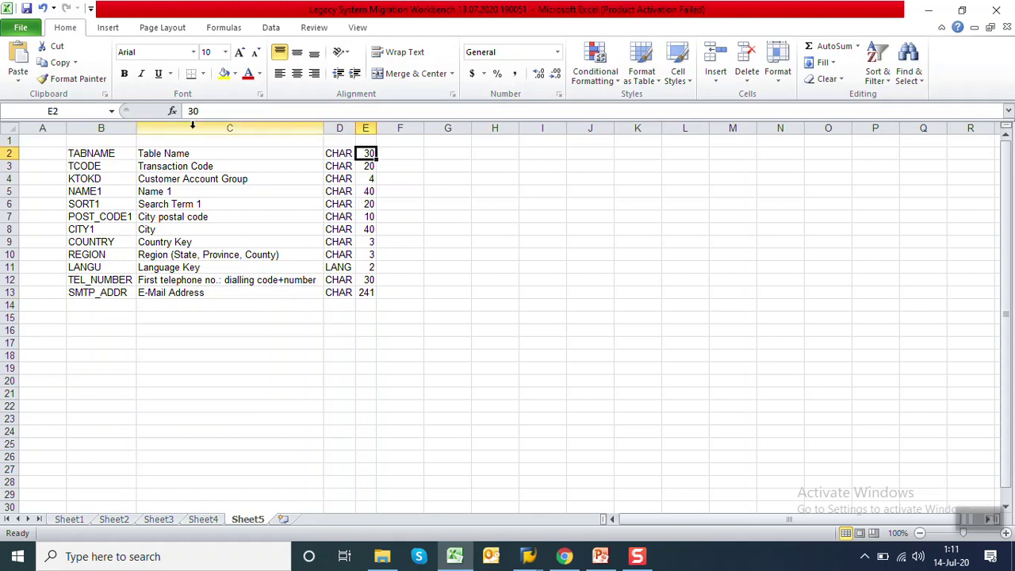
Cut description column C to move it before column F
click(192, 128)
right_click(193, 129)
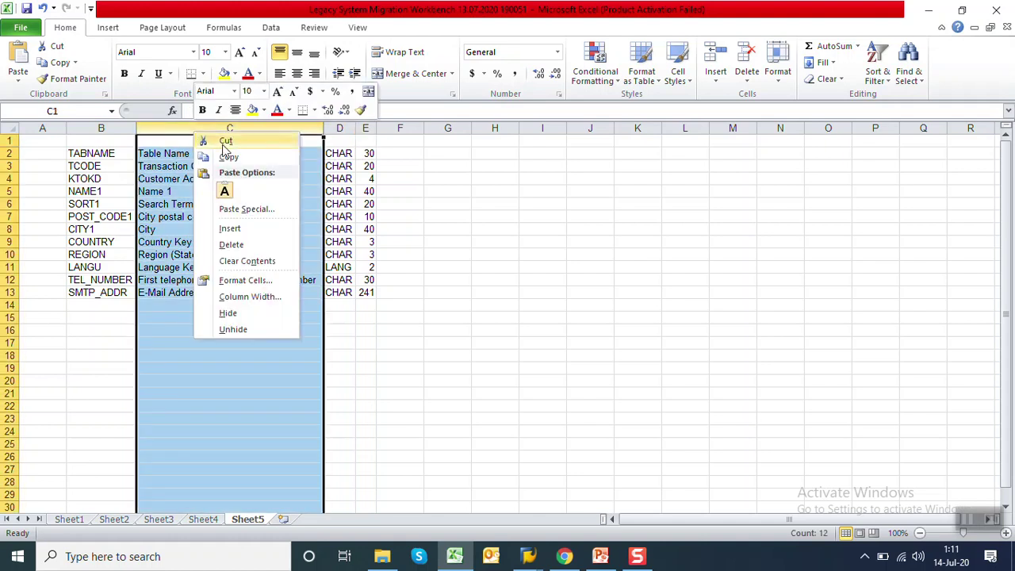
click(225, 141)
click(390, 128)
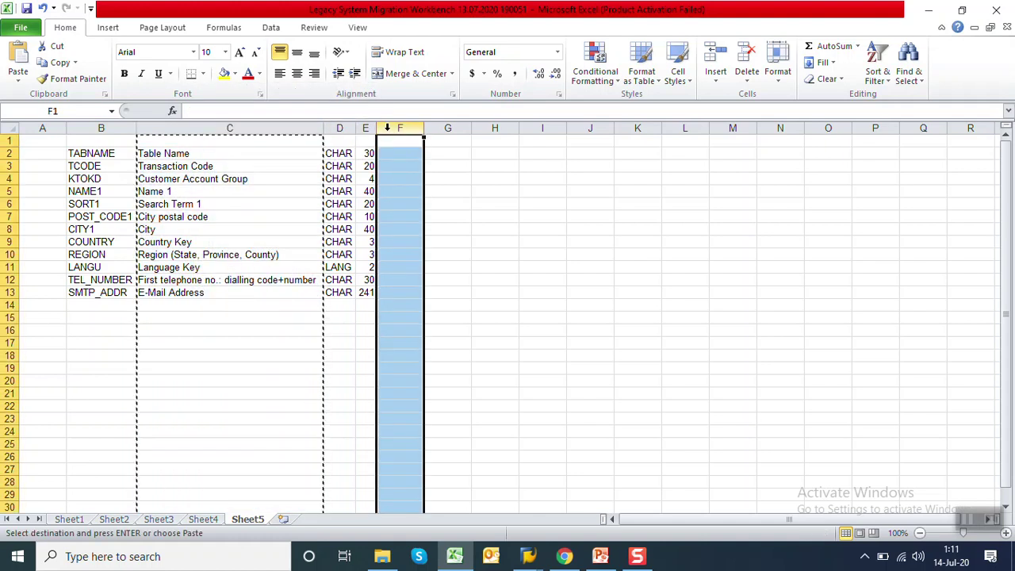
right_click(388, 133)
Insert the cut descriptions before column F and review the type entries in column C
click(428, 228)
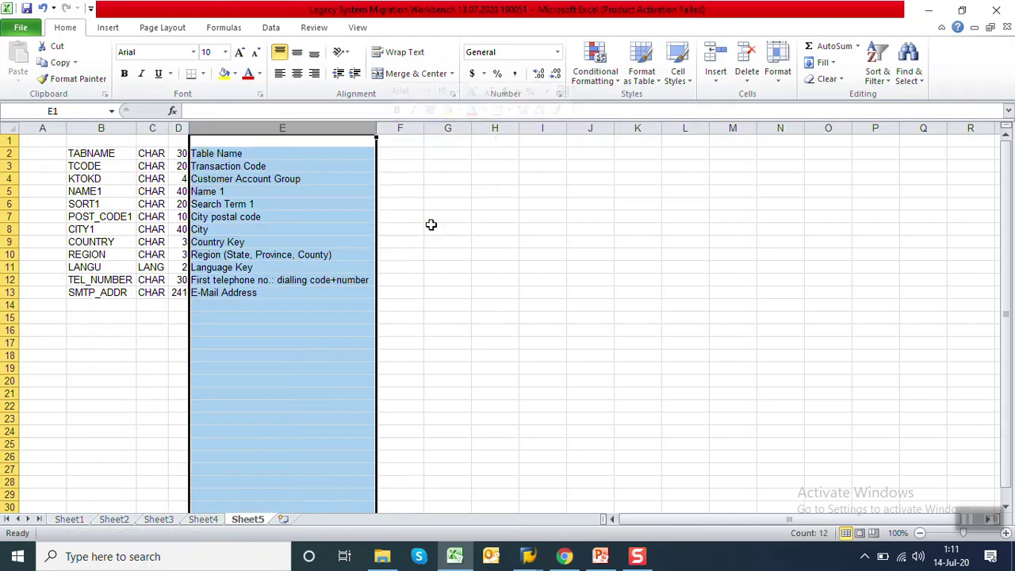
click(481, 248)
click(143, 153)
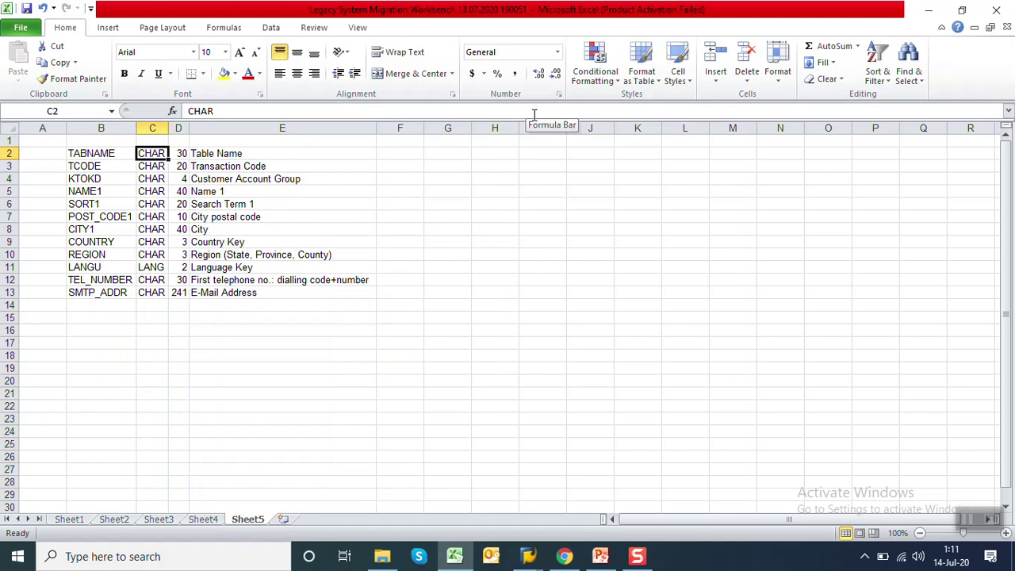
key(Down)
key(Down)
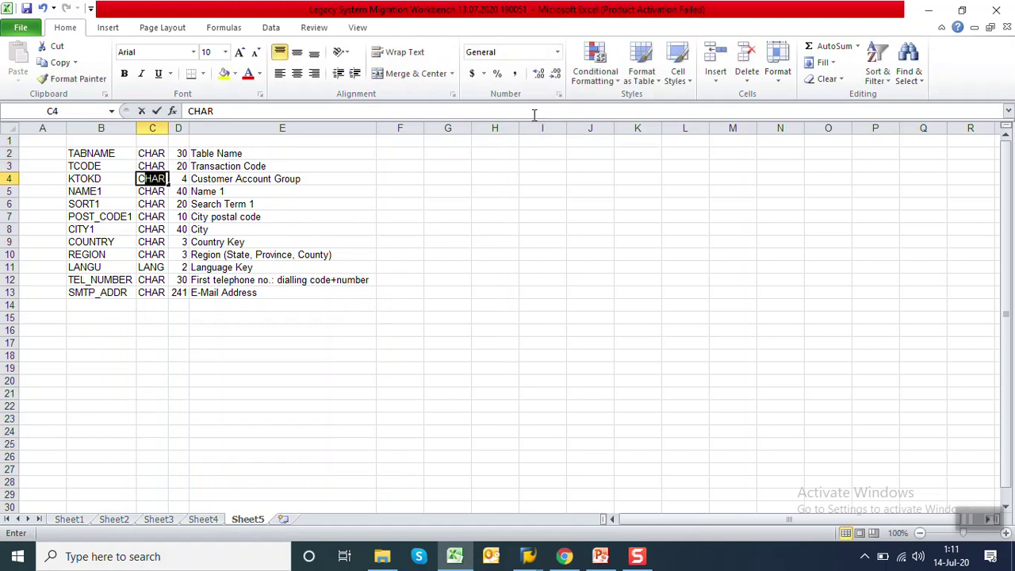
key(Up)
key(Up)
key(Down)
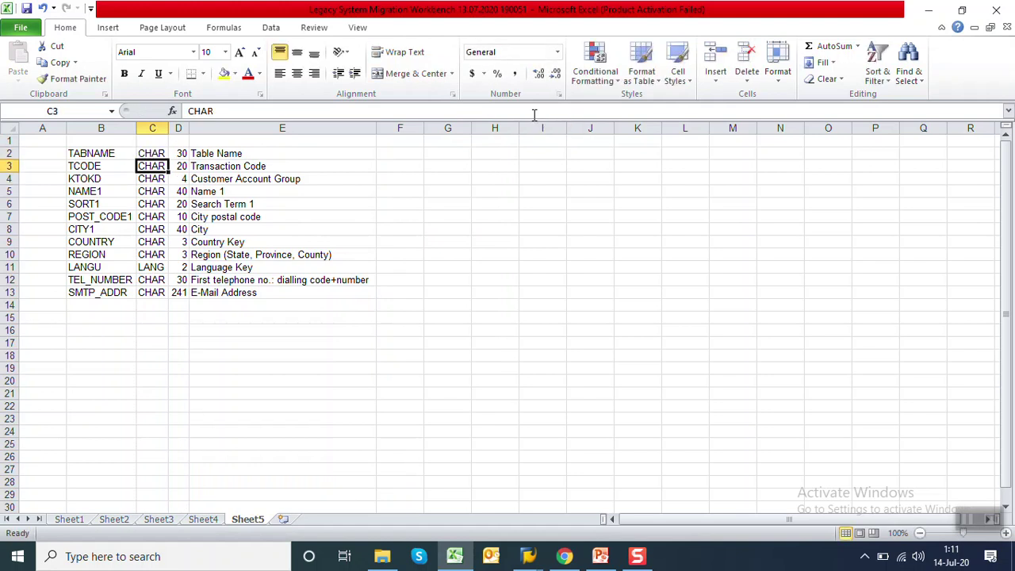
key(Up)
key(F2)
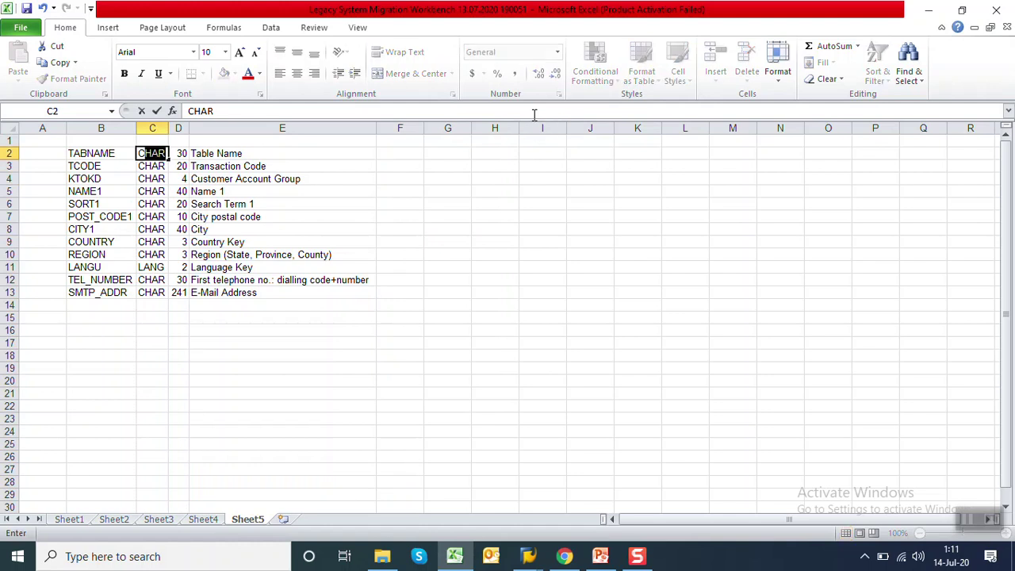
key(Return)
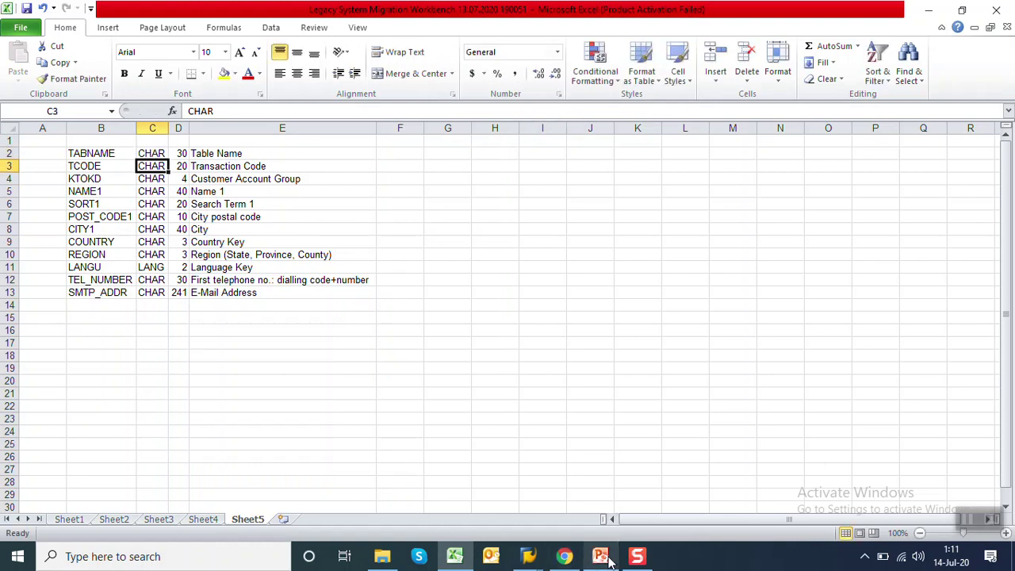
click(626, 560)
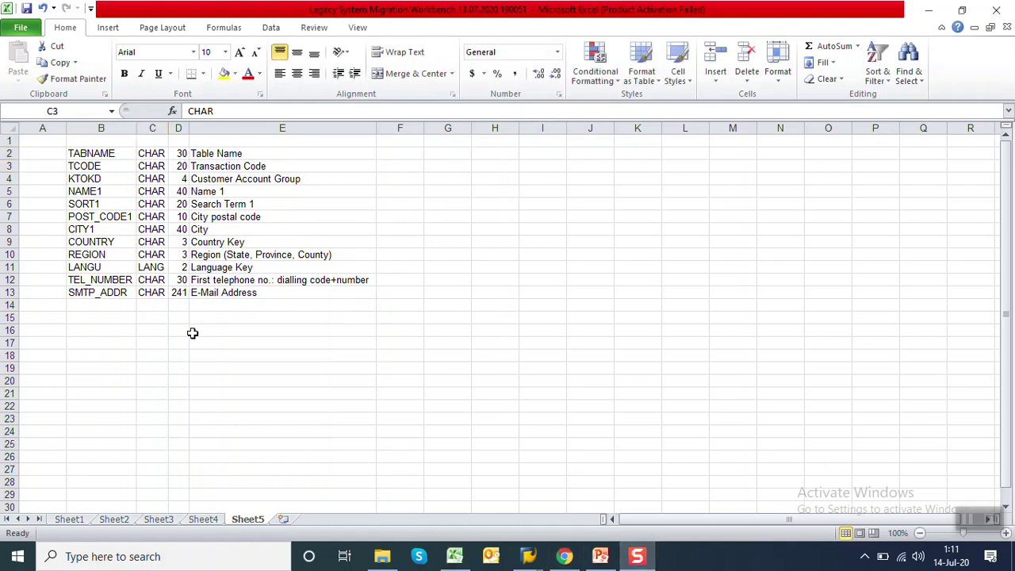
Insert a blank column C and fill C2 through C13 with 'C'
click(146, 120)
right_click(149, 126)
click(188, 222)
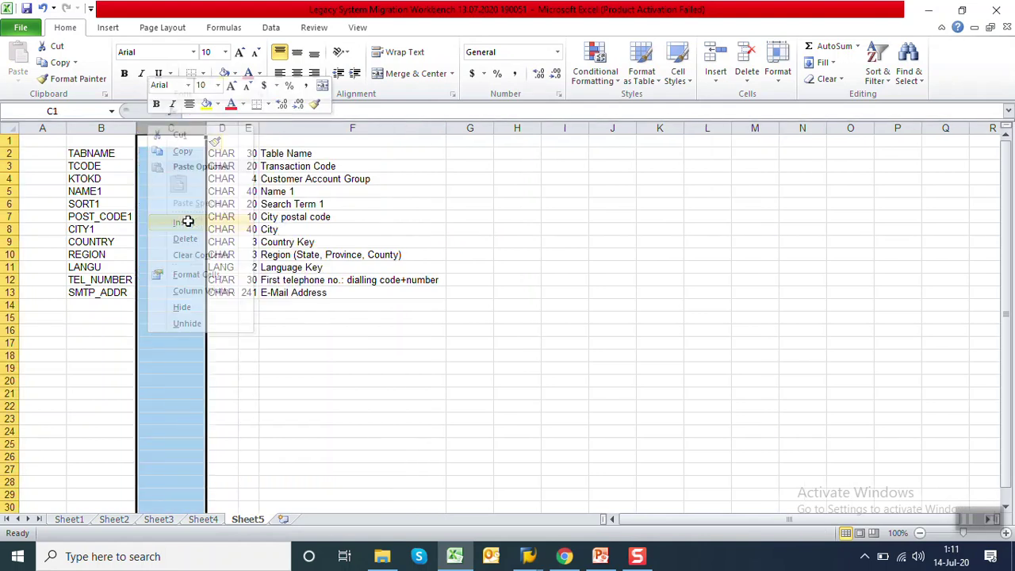
click(172, 153)
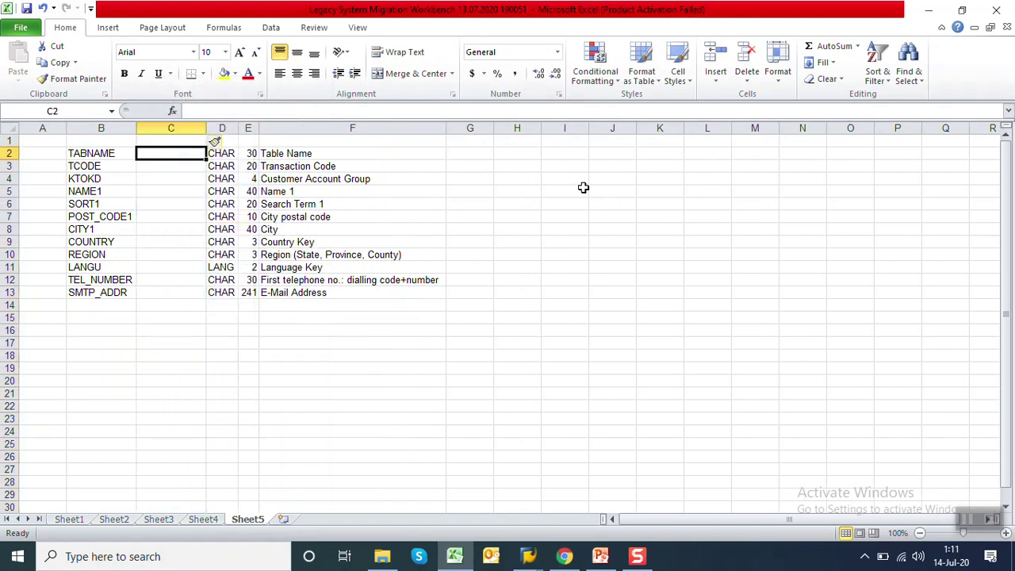
text(C)
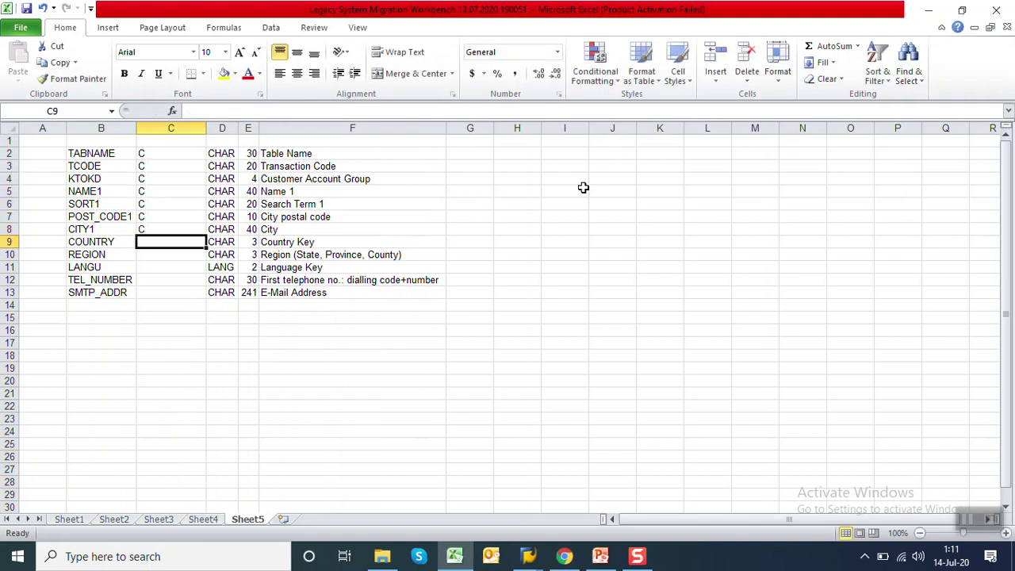
text( C C C C C C C C C C C)
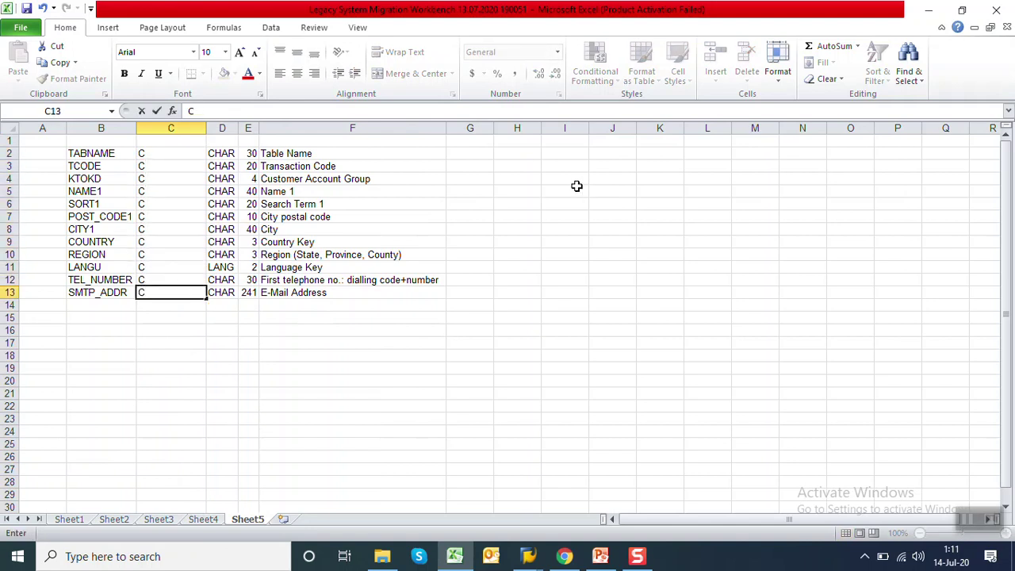
click(229, 128)
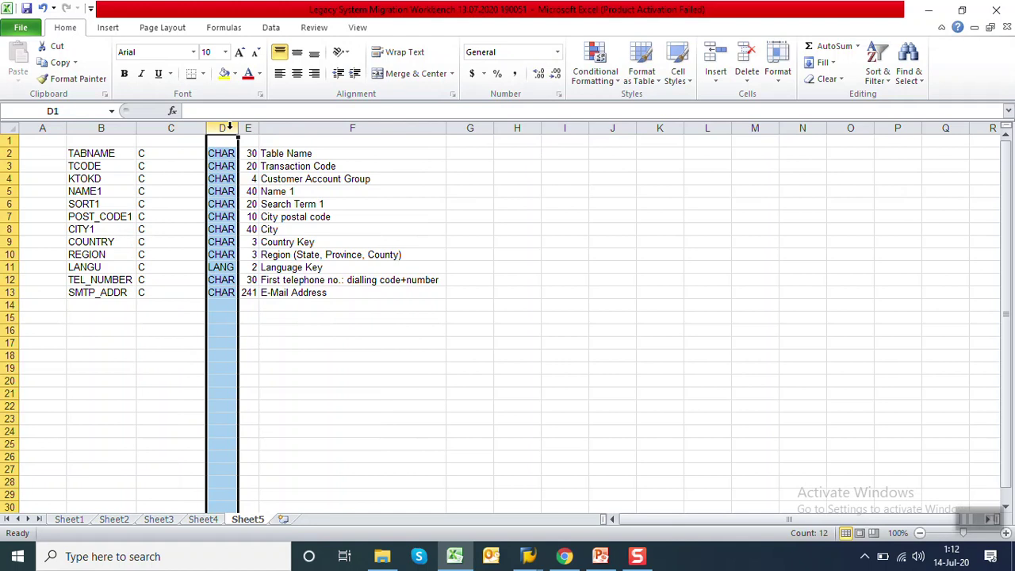
Delete the CHAR column D and check the TABNAME, TCODE and KTOKD entries
right_click(229, 128)
click(267, 243)
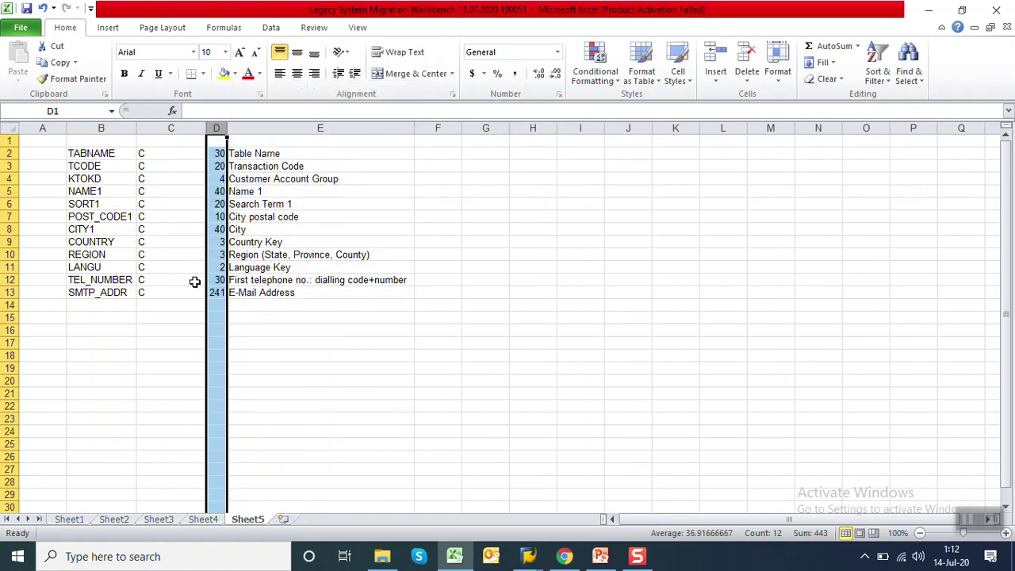
click(195, 281)
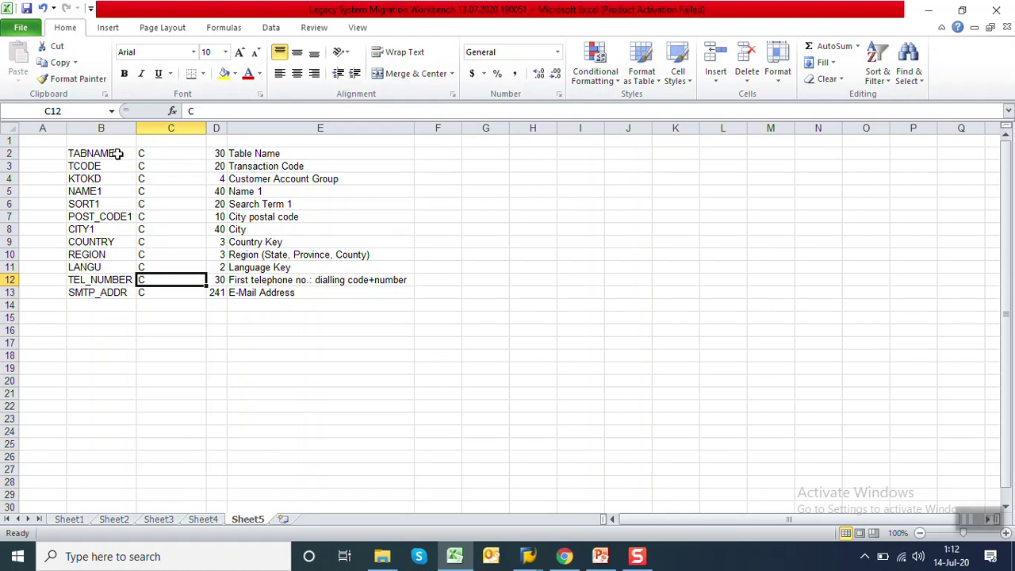
click(119, 155)
click(105, 166)
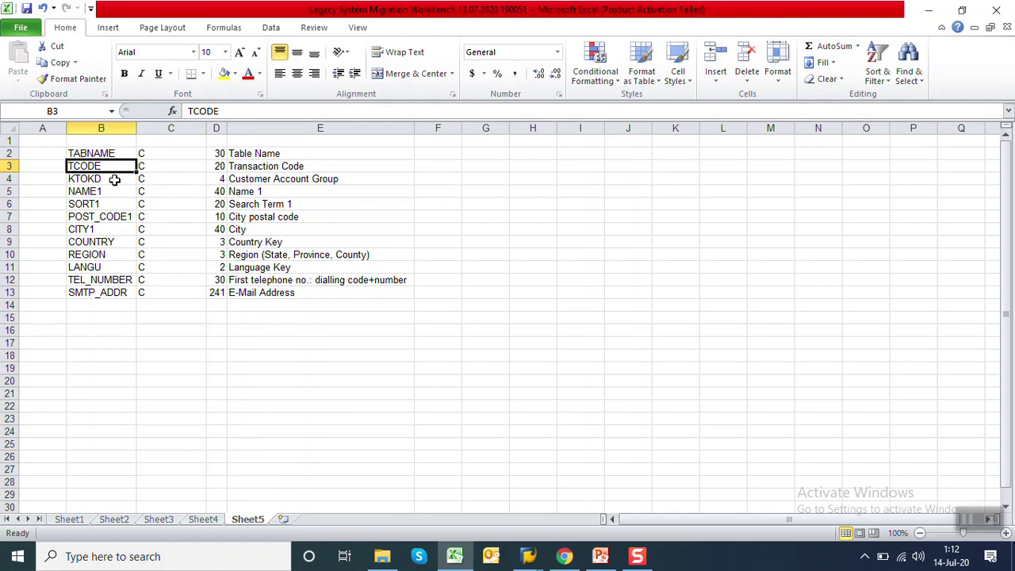
click(115, 180)
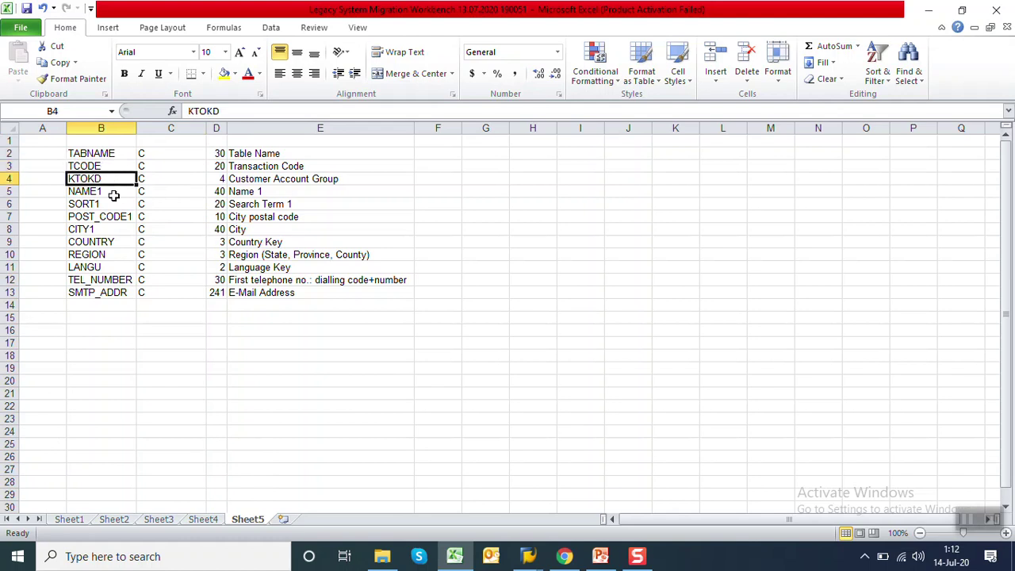
Copy rows B5:E13 (NAME1 to SMTP_ADDR) and go back to the LSM Workbench
drag(108, 193, 275, 293)
key(ctrl+c)
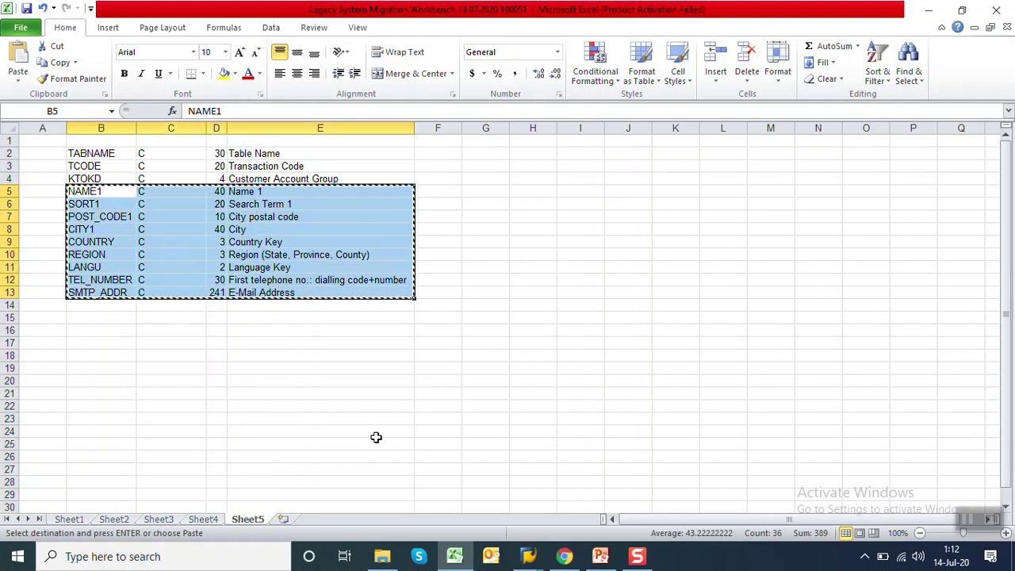
click(528, 555)
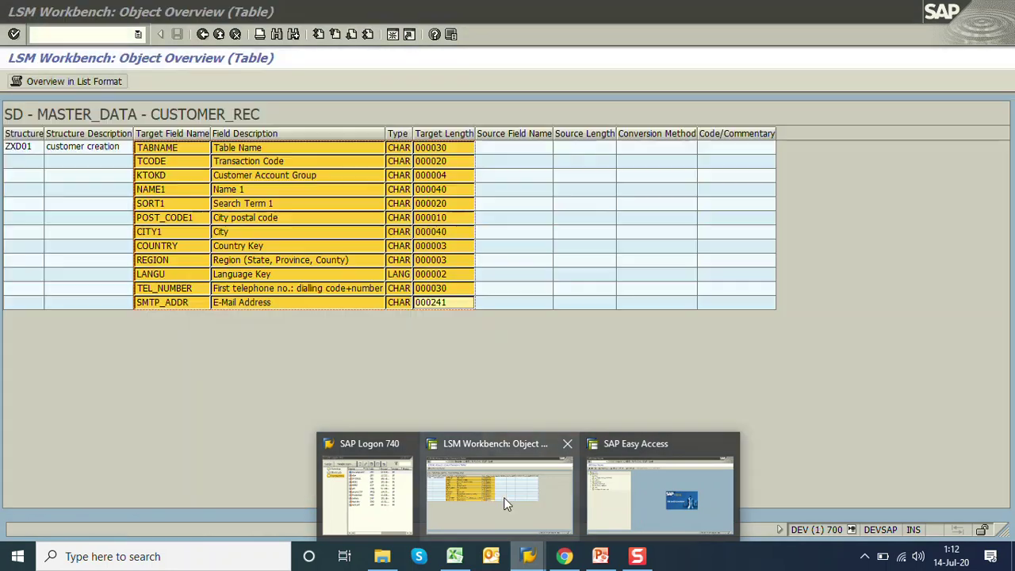
click(504, 498)
Paste the nine fields NAME1–SMTP_ADDR into ZXD01STR's source field table and save
click(203, 35)
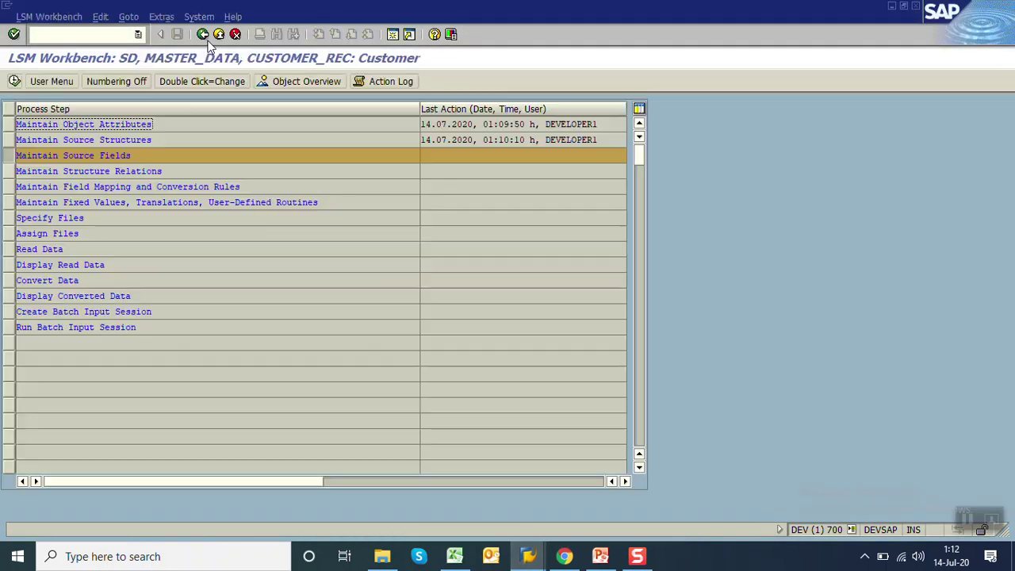
click(14, 81)
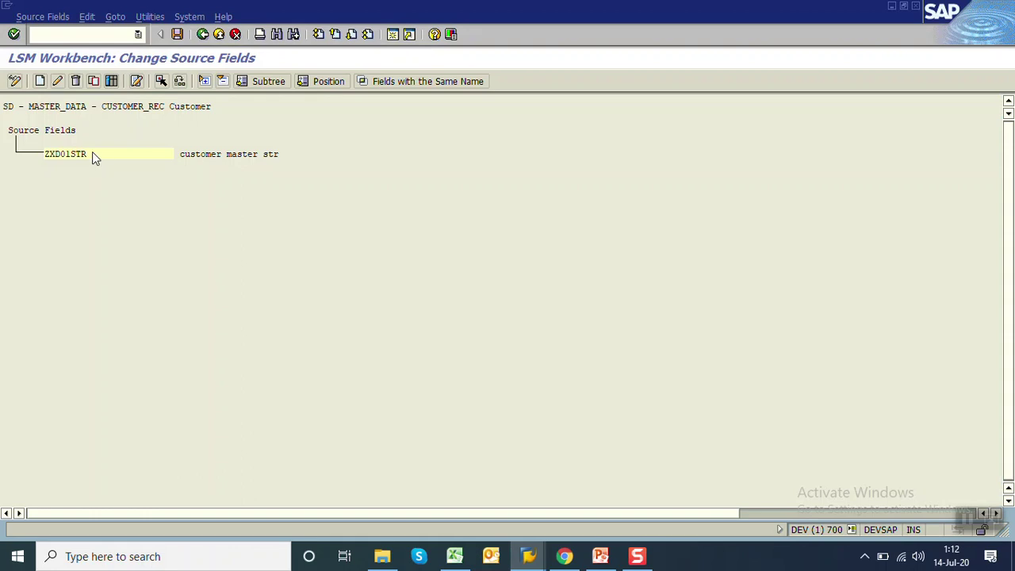
click(112, 82)
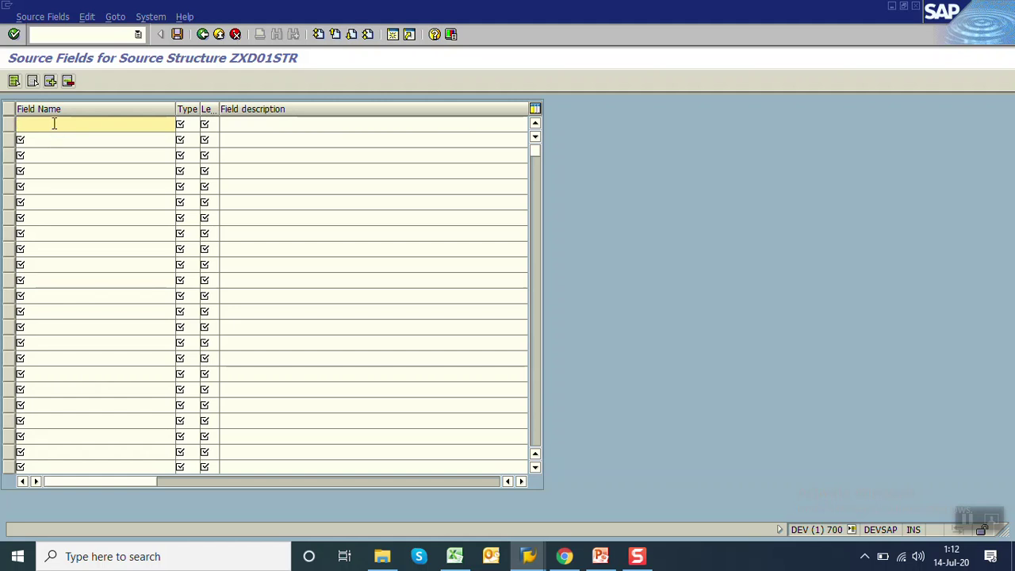
key(ctrl+v)
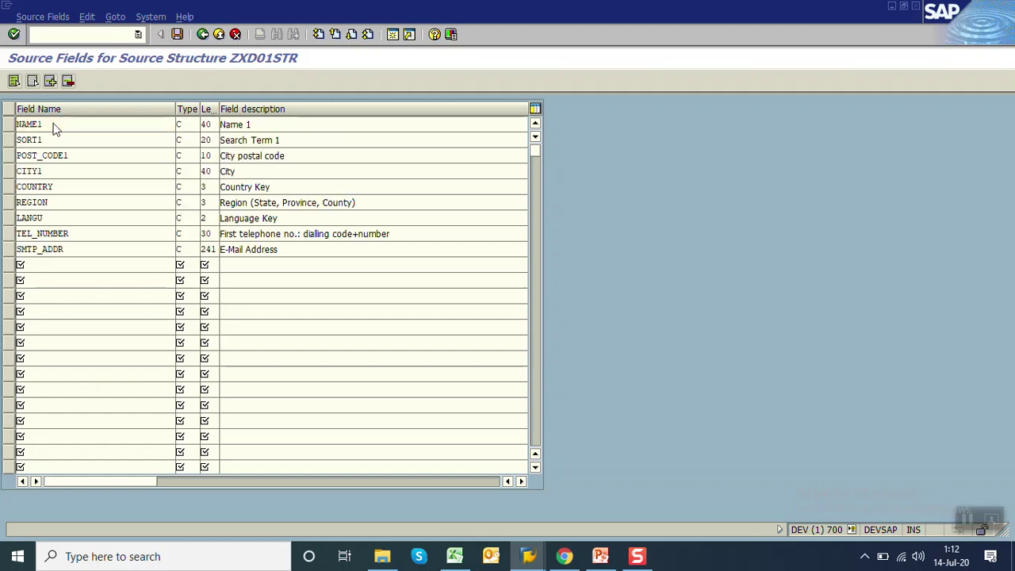
double_click(54, 124)
click(176, 38)
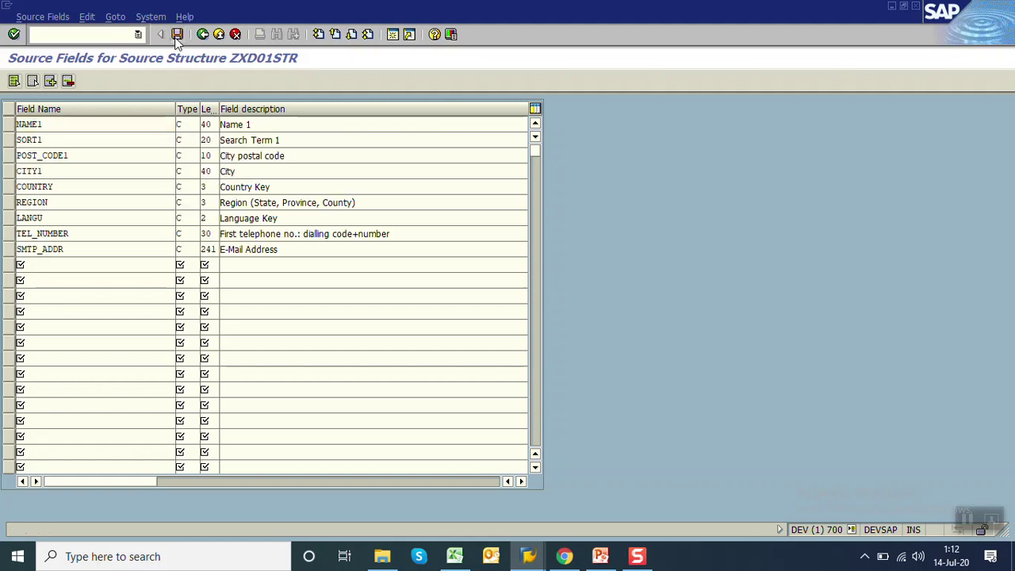
click(204, 36)
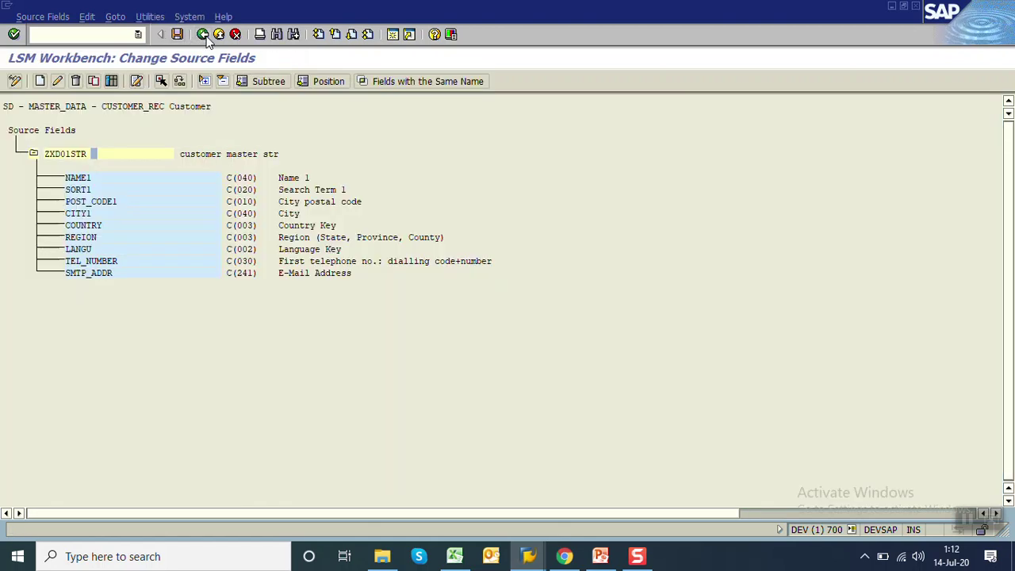
Save the source fields, then save structure relation ZXD01 ← ZXD01STR
click(179, 36)
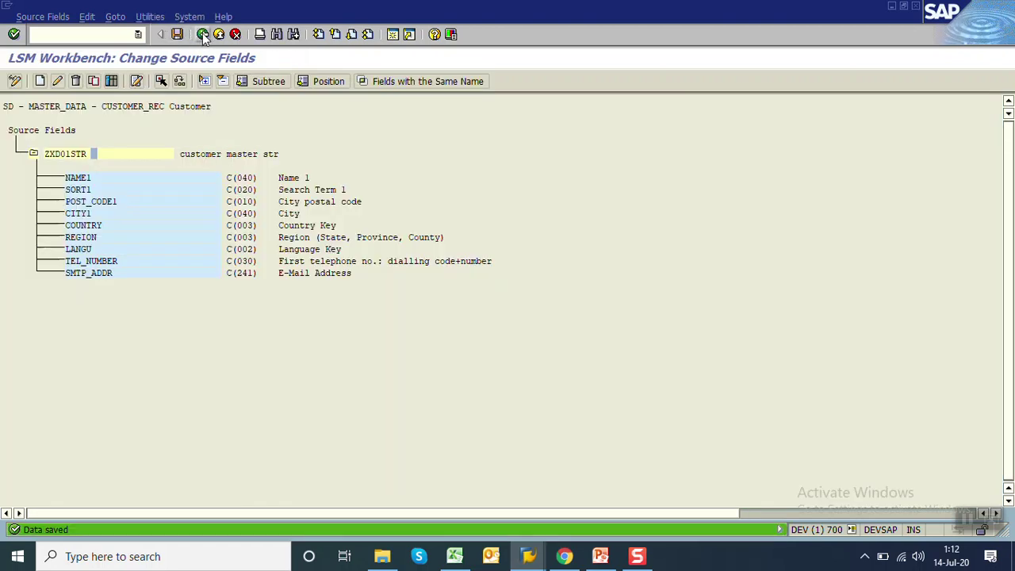
click(203, 34)
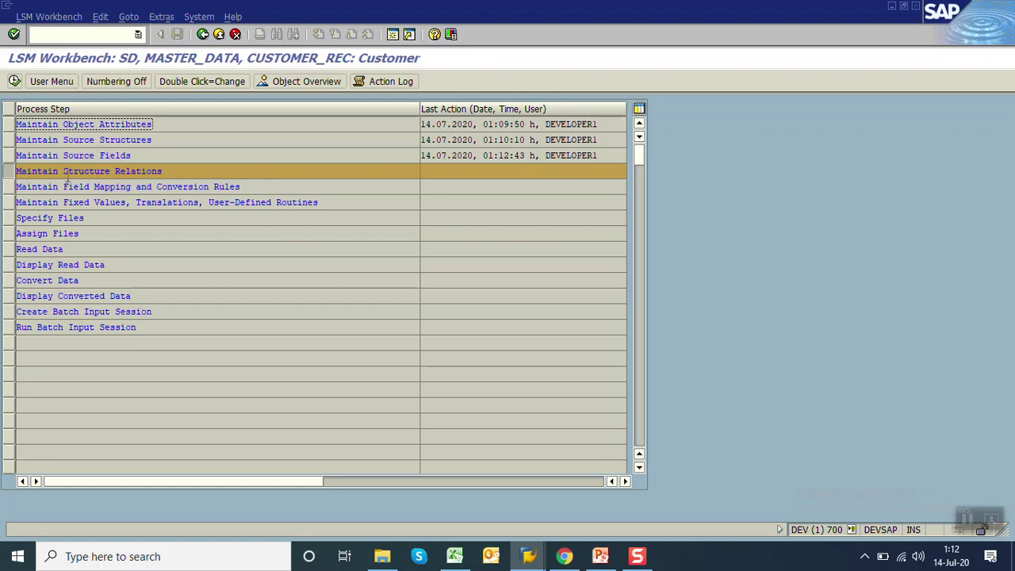
click(15, 82)
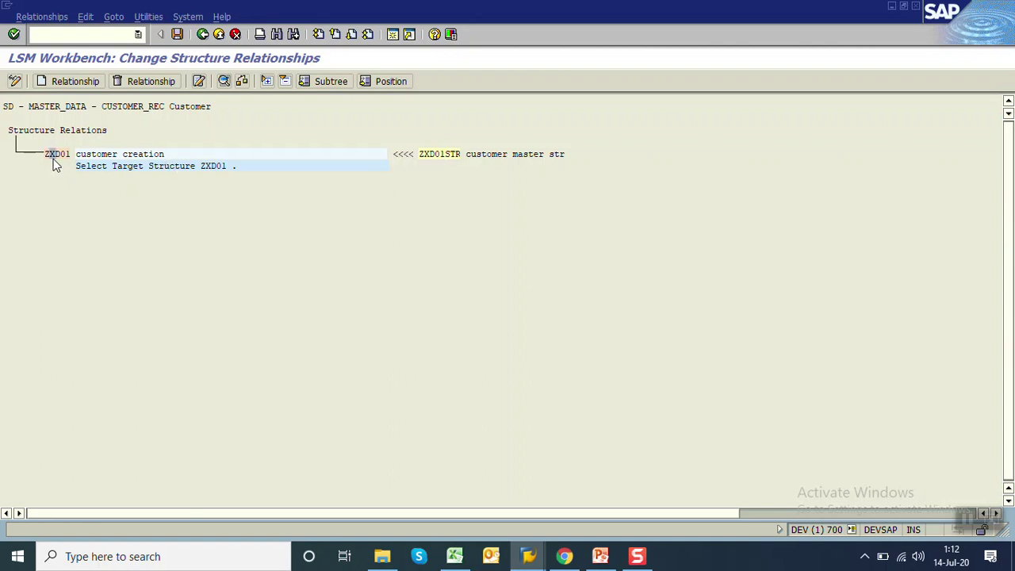
click(178, 34)
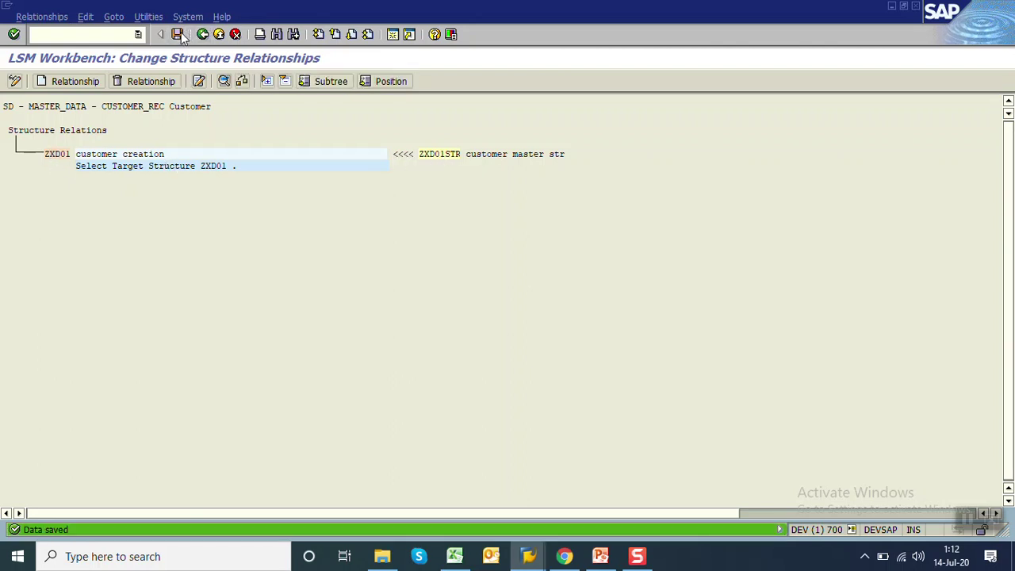
click(202, 34)
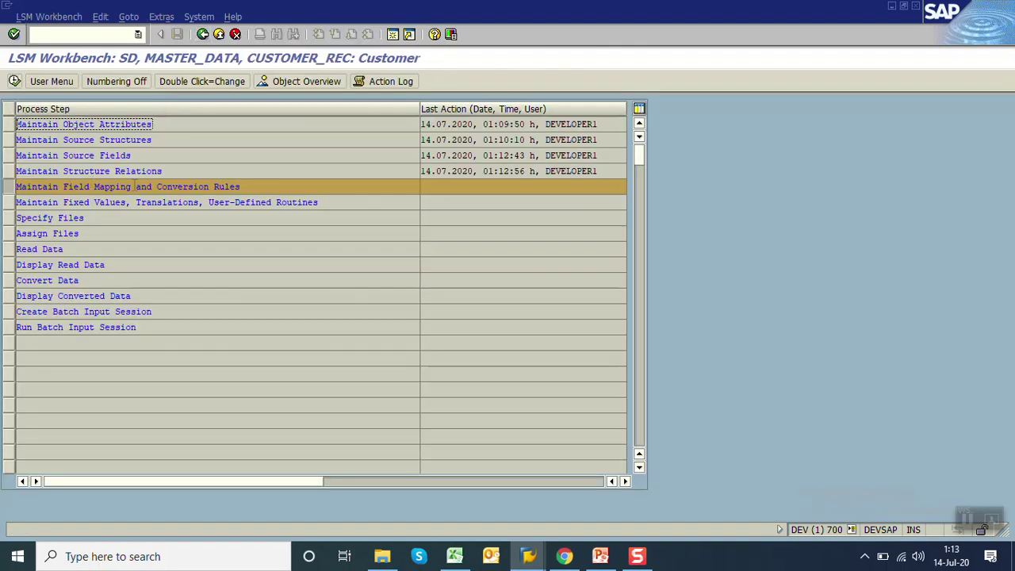
Set KTOKD to constant 0001 and map NAME1 from source field ZXD01STR-NAME1
click(14, 81)
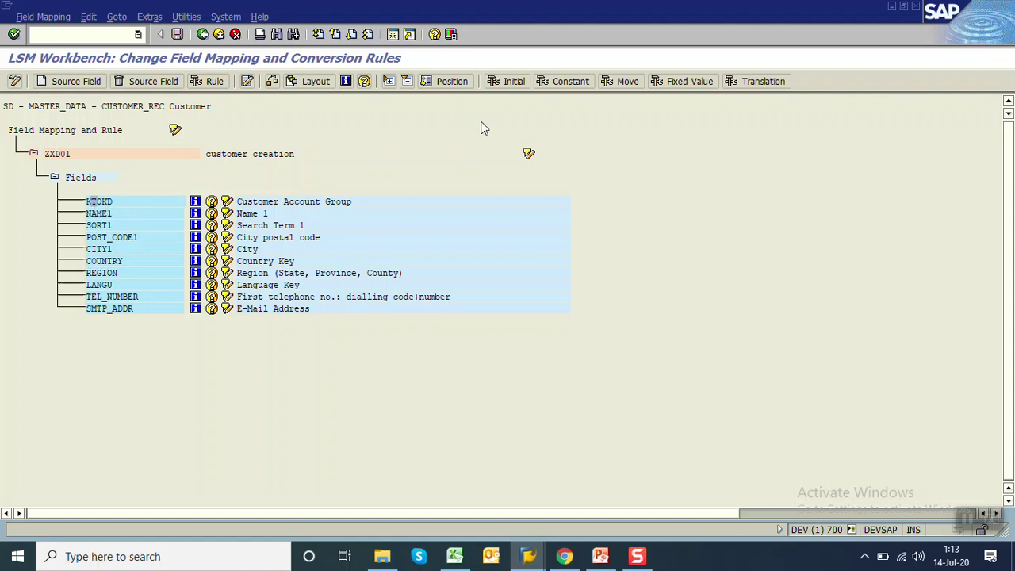
click(579, 83)
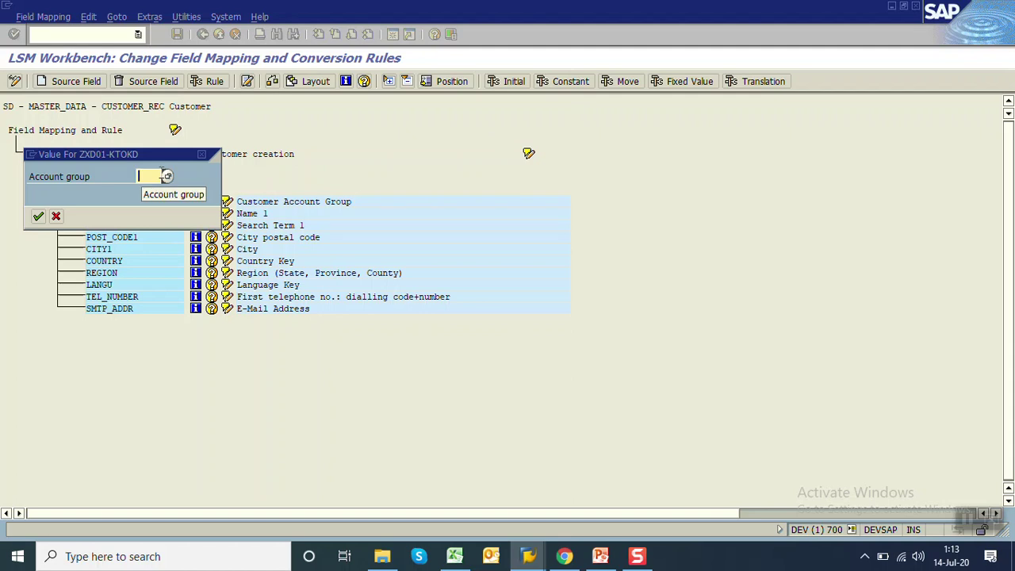
text(0001)
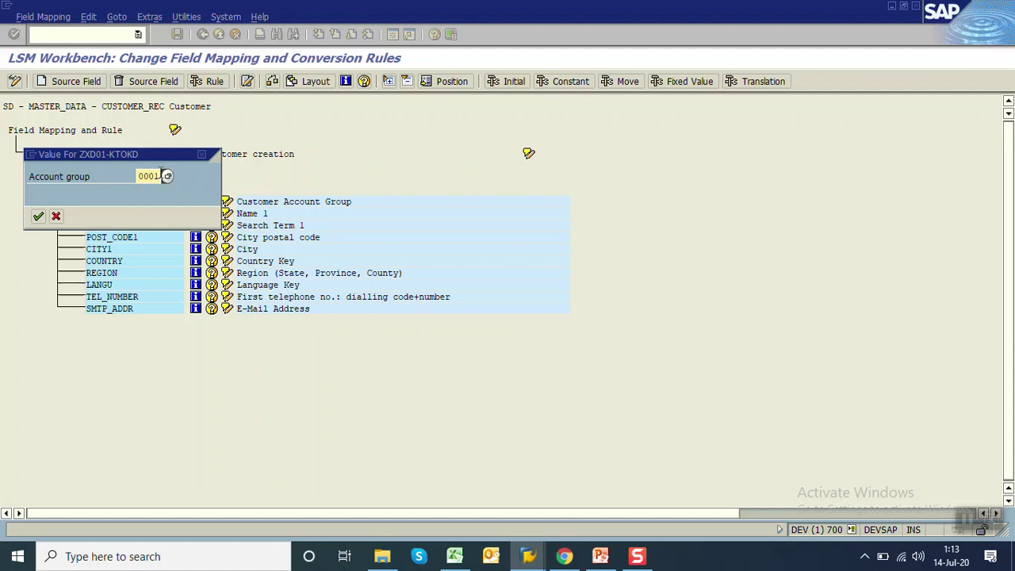
click(37, 217)
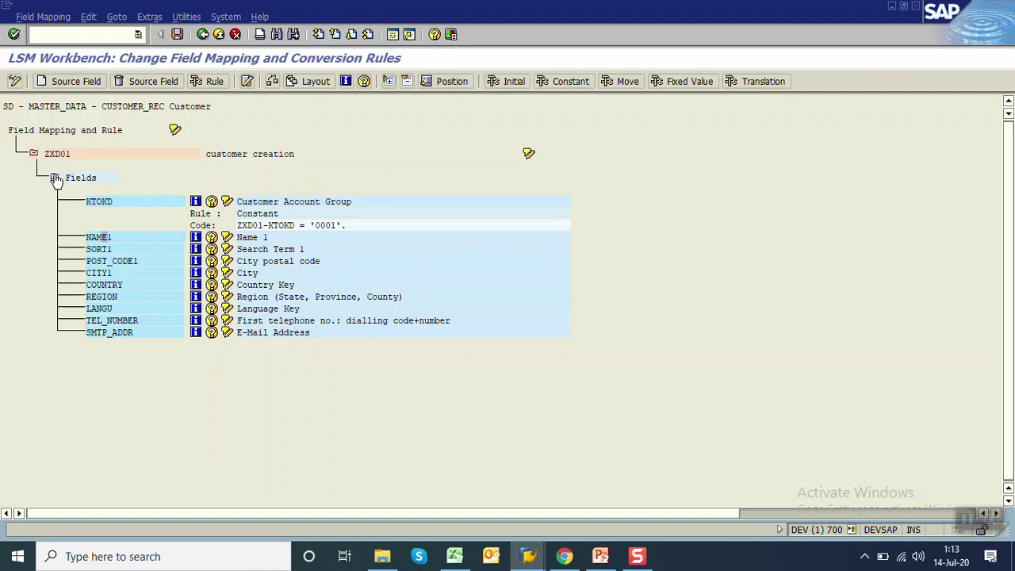
click(68, 81)
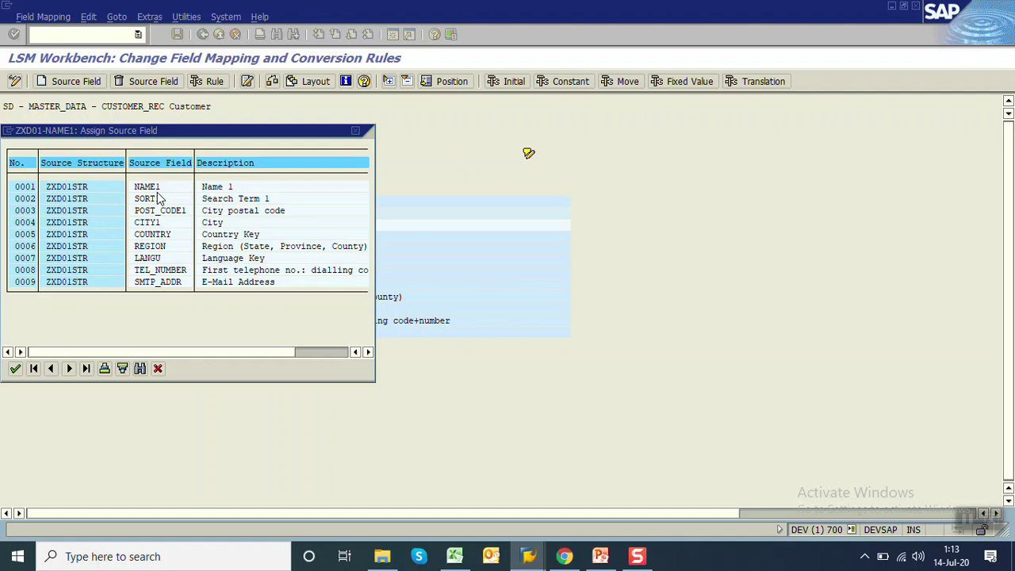
double_click(156, 189)
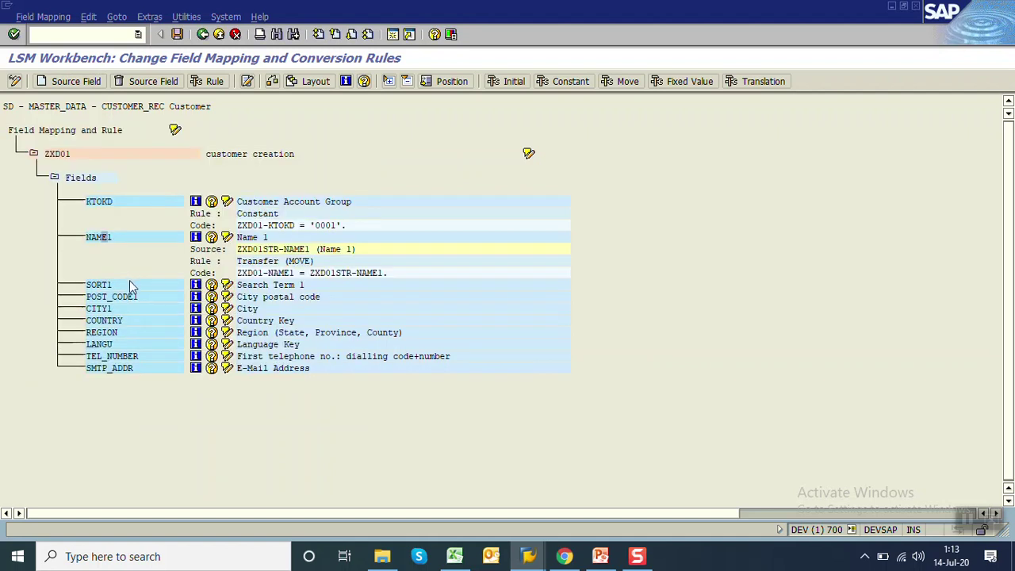
click(158, 17)
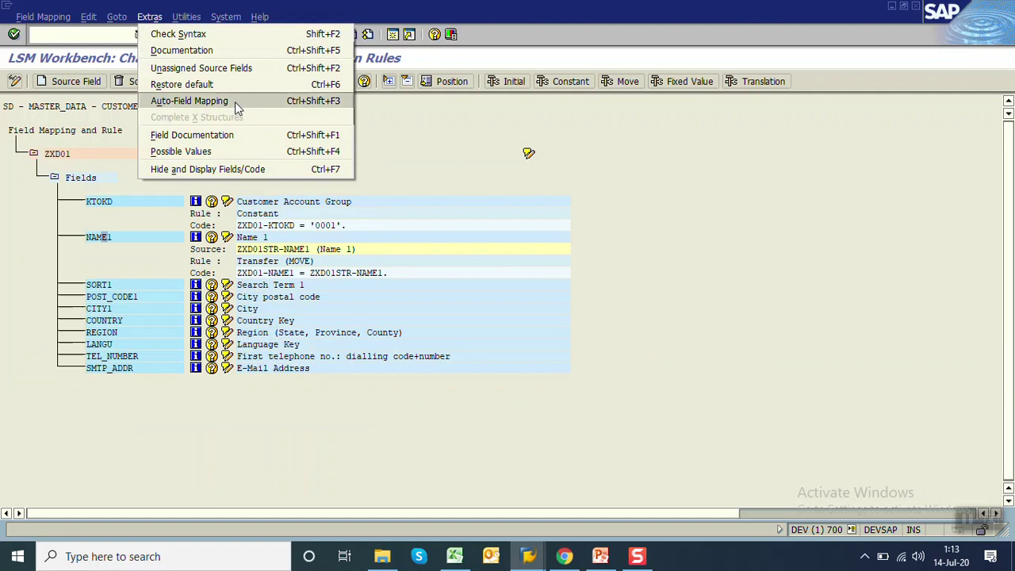
Auto-map SORT1 through SMTP_ADDR by accepting each proposal, then save the field mapping
click(234, 101)
key(Return)
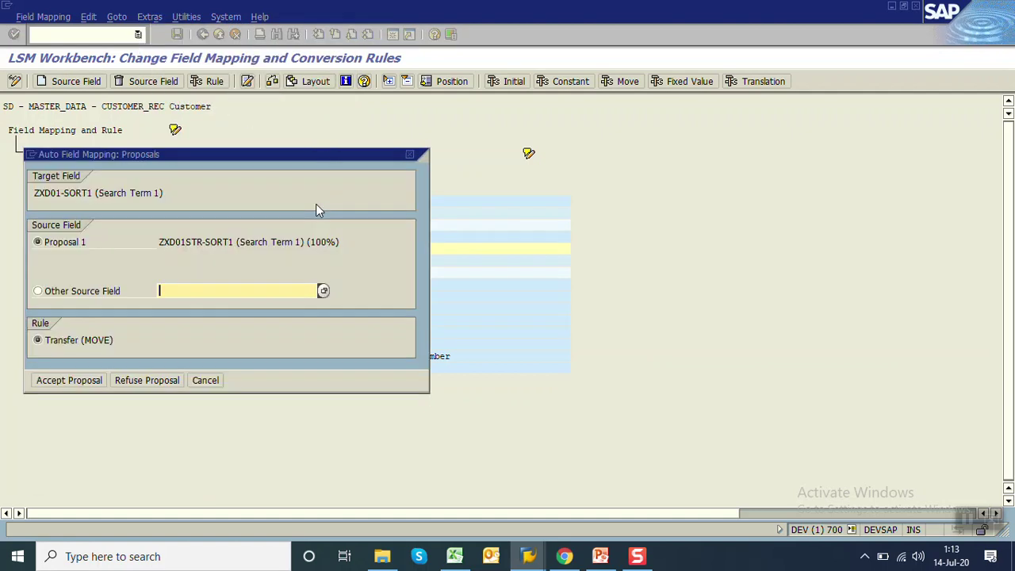
key(Return)
key(Return)
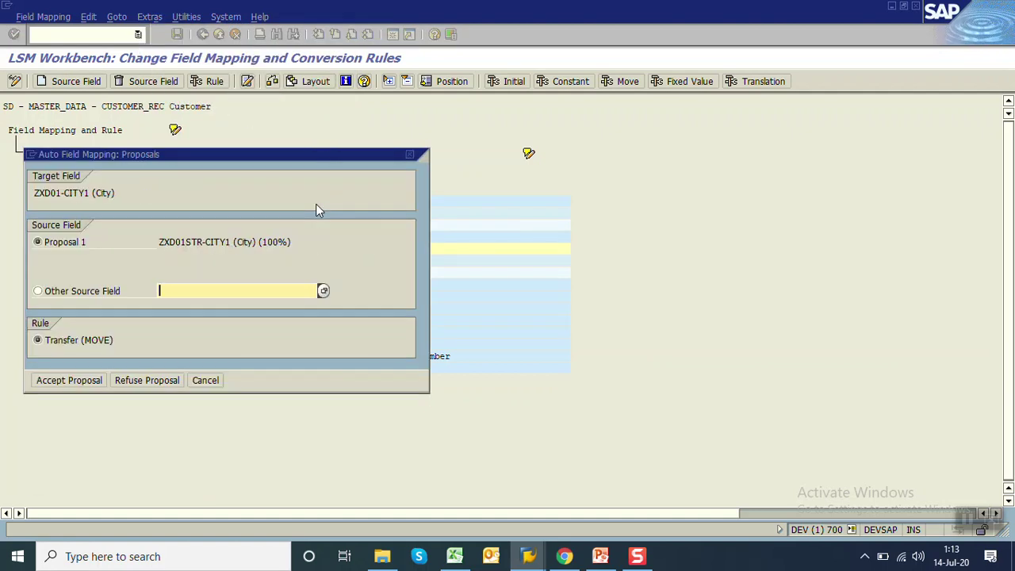
key(Return)
key(Return)
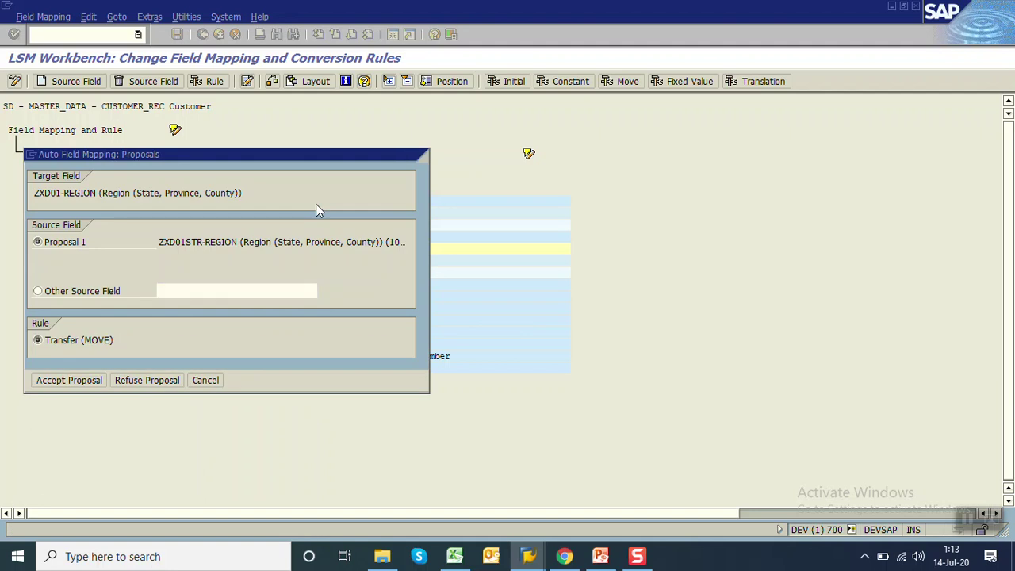
key(Return)
key(Return)
key(Return)
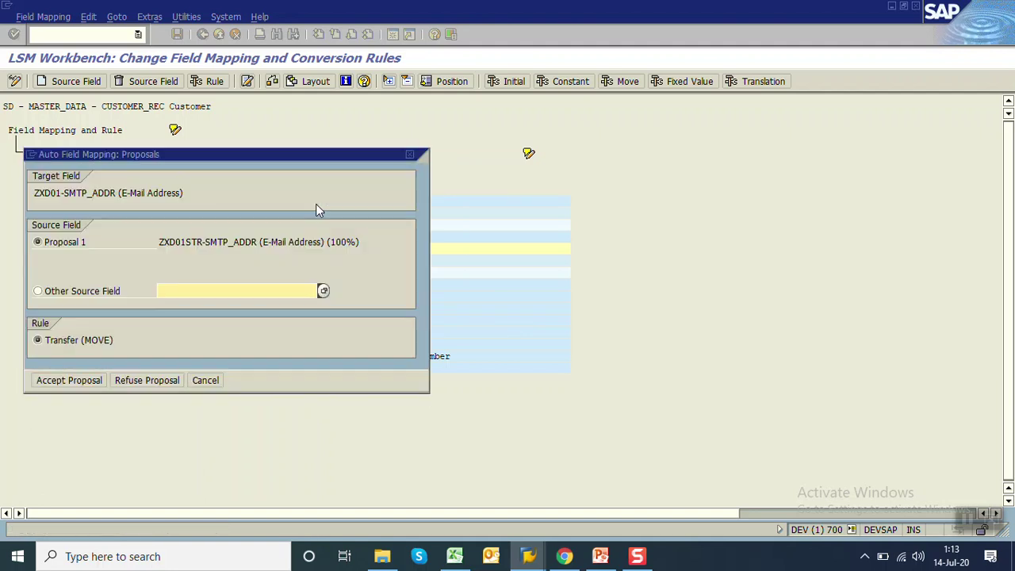
key(Return)
key(Return)
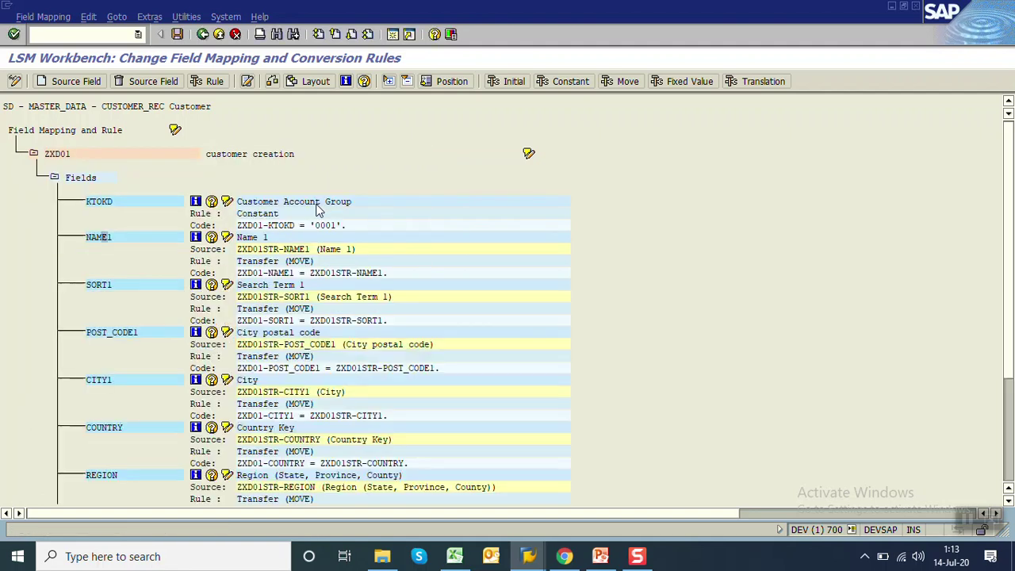
click(178, 36)
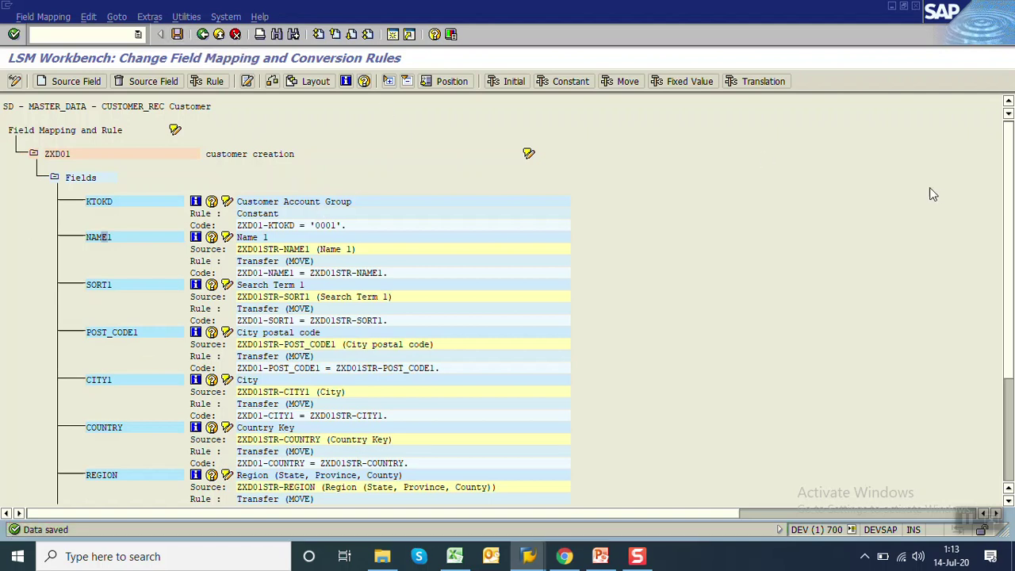
Return to the process steps, select Specify Files, and switch to the Excel worksheet
scroll(1007, 205, down, 4)
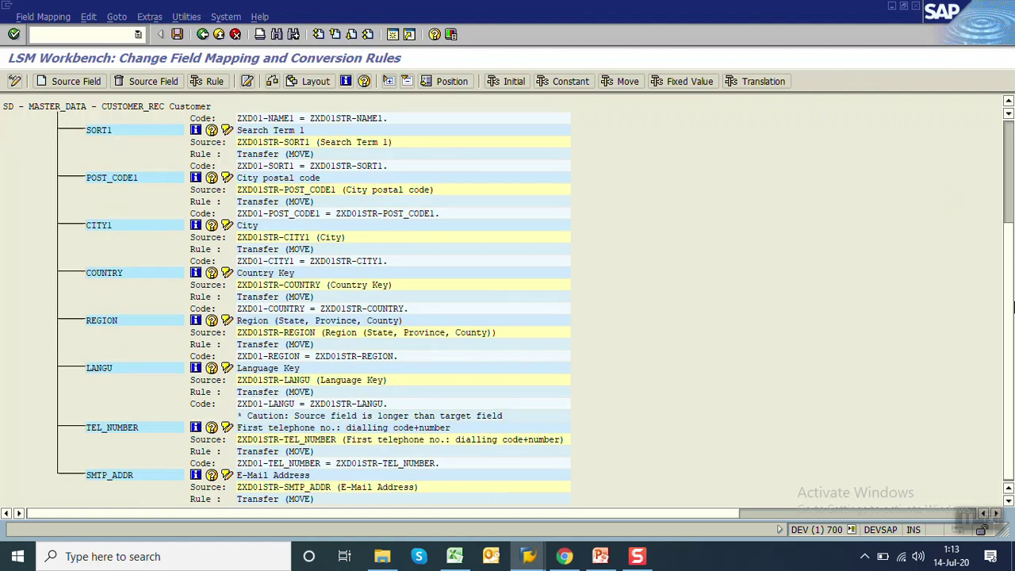
scroll(1007, 304, up, 4)
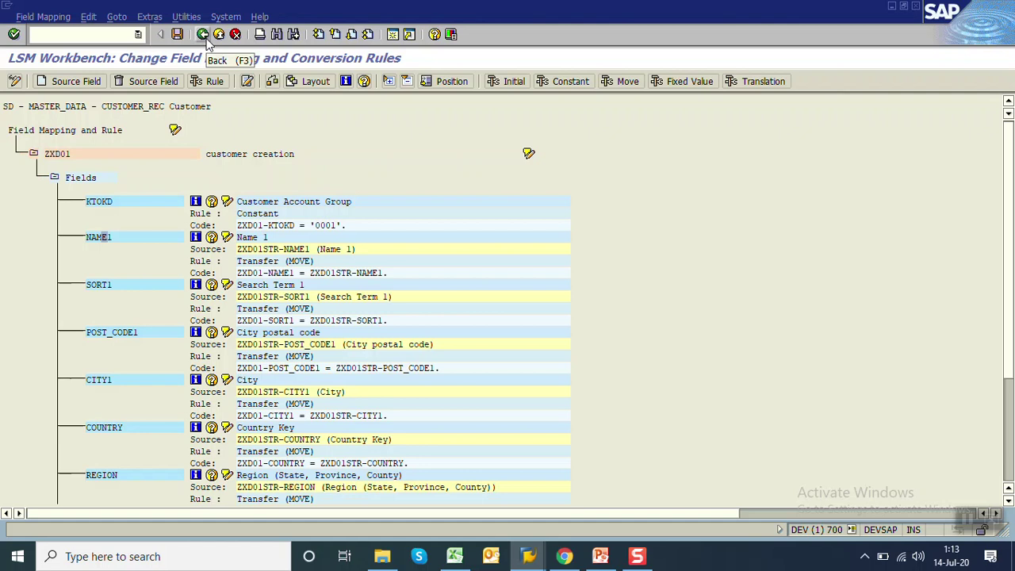
click(204, 38)
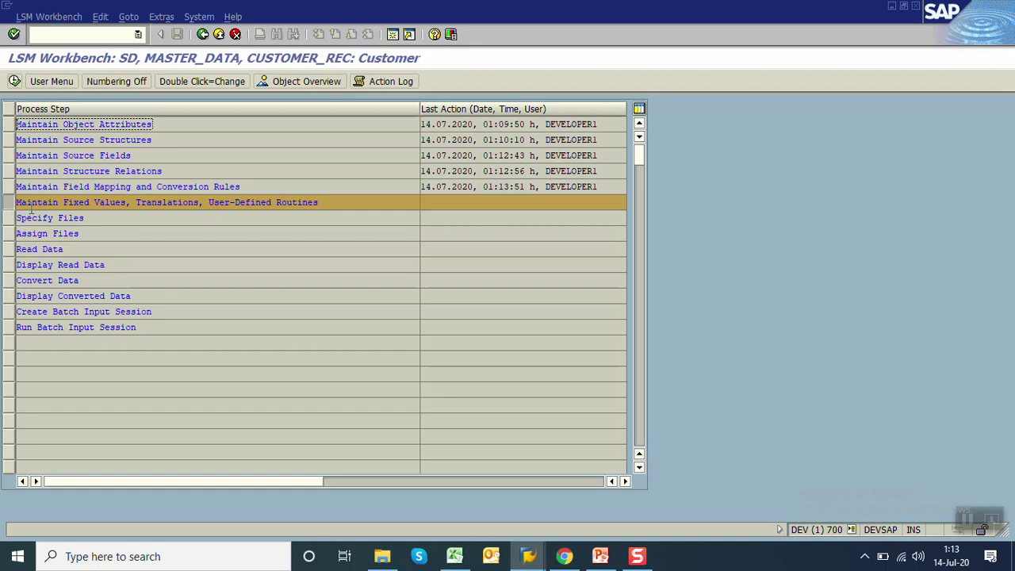
click(6, 218)
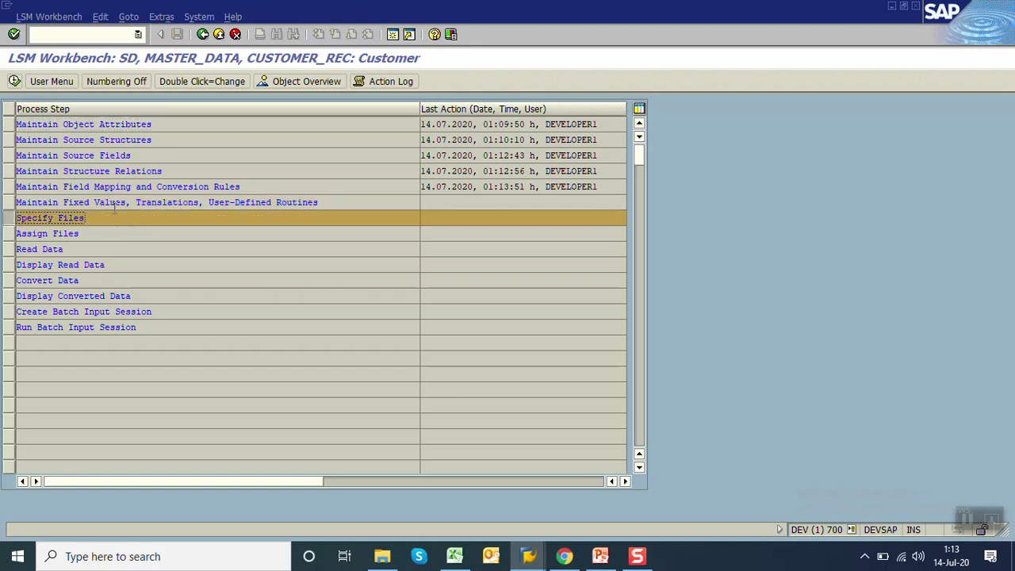
click(454, 556)
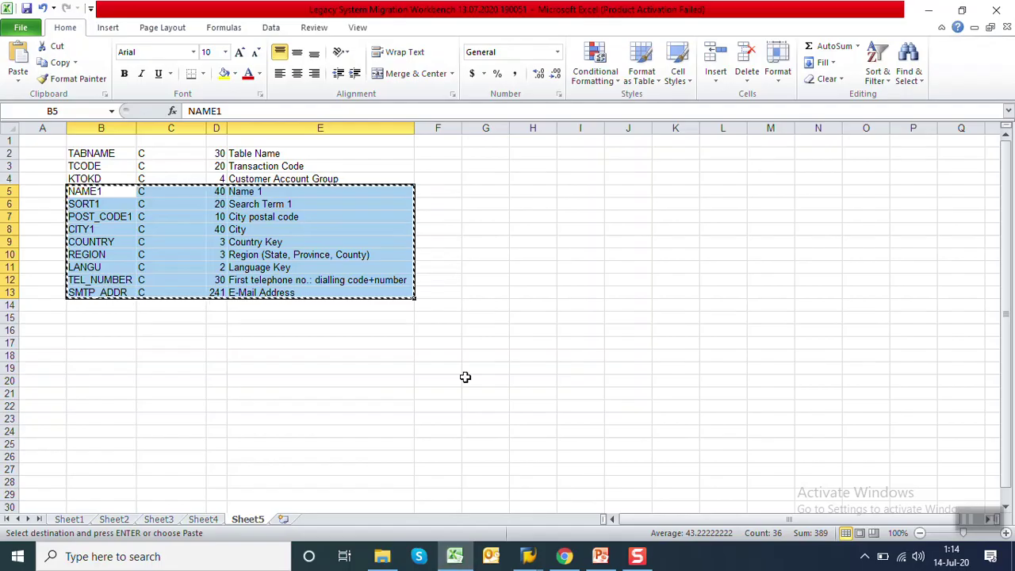
Copy the sample customer row G5:O5 from Sheet5 and open SOURCE.txt from the desktop
click(479, 199)
key(Escape)
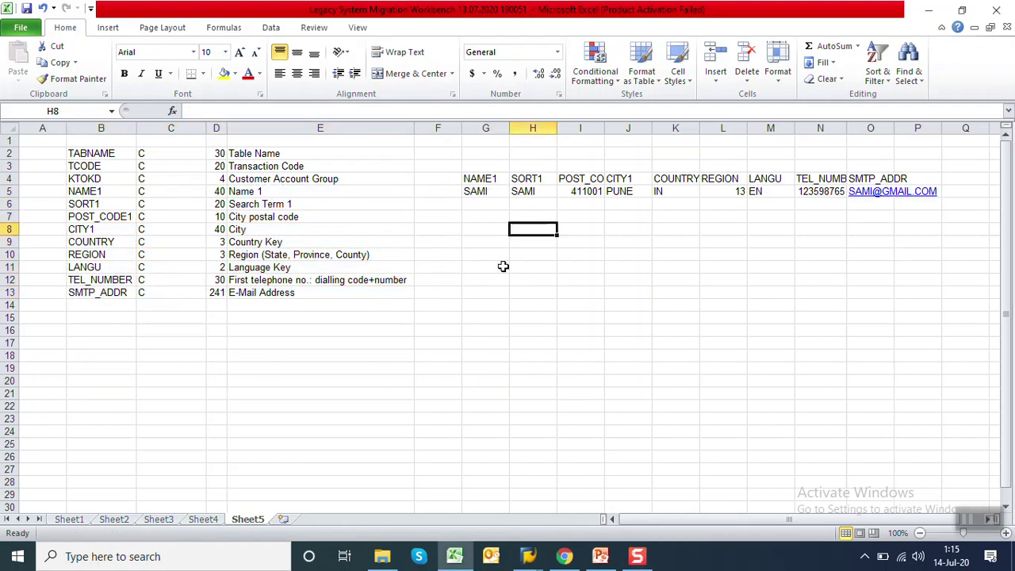
drag(483, 191, 884, 190)
key(ctrl+c)
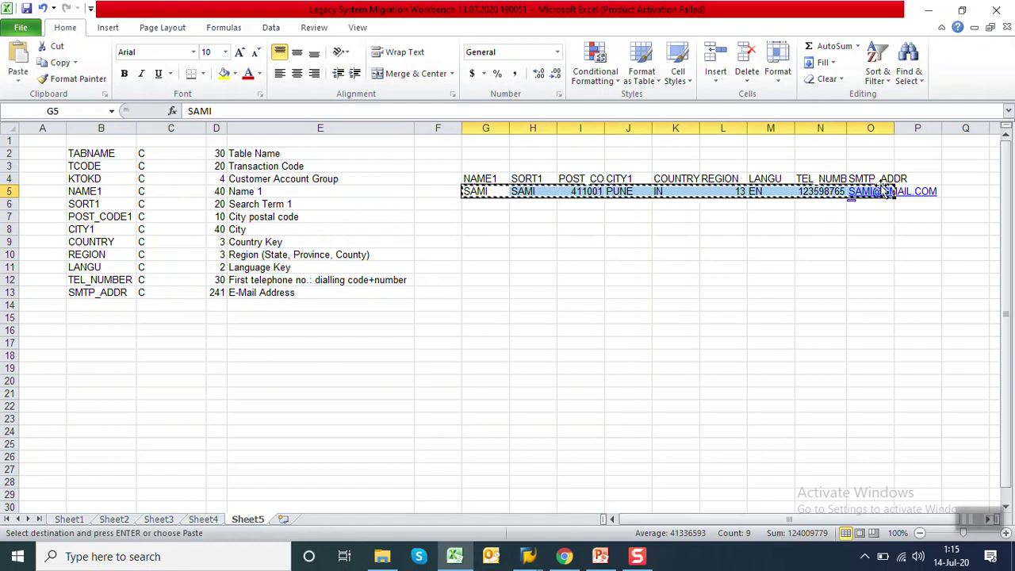
key(super+d)
double_click(640, 229)
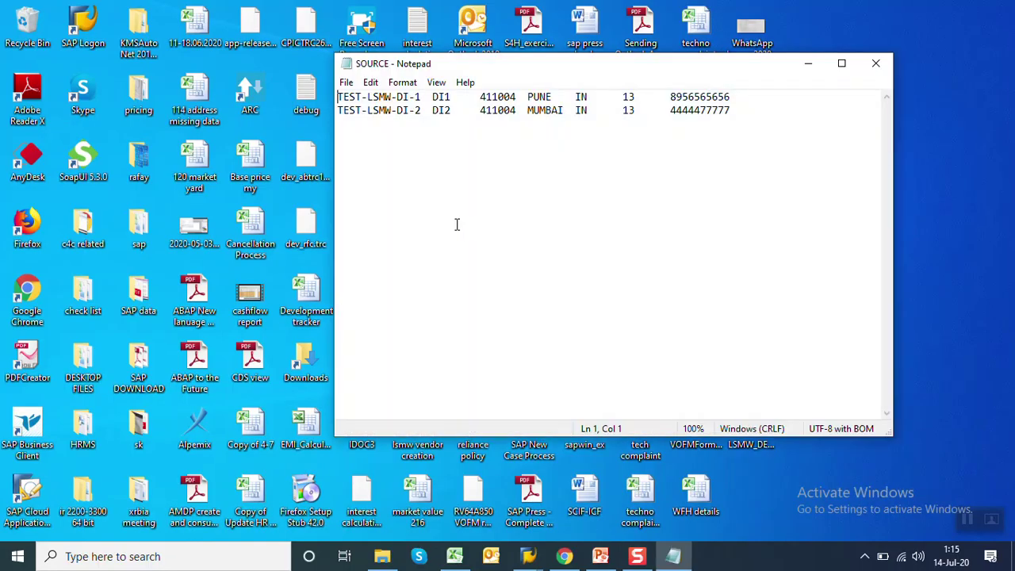
Replace SOURCE.txt's contents with the copied customer row, save and close it, and return to LSMW
key(ctrl+a)
key(Delete)
key(ctrl+v)
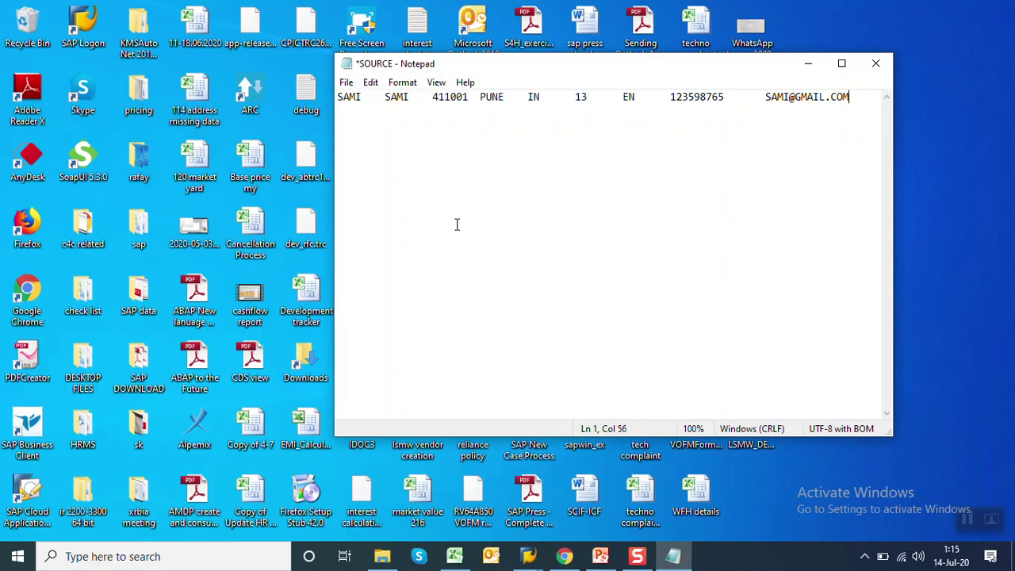
key(ctrl+s)
click(876, 63)
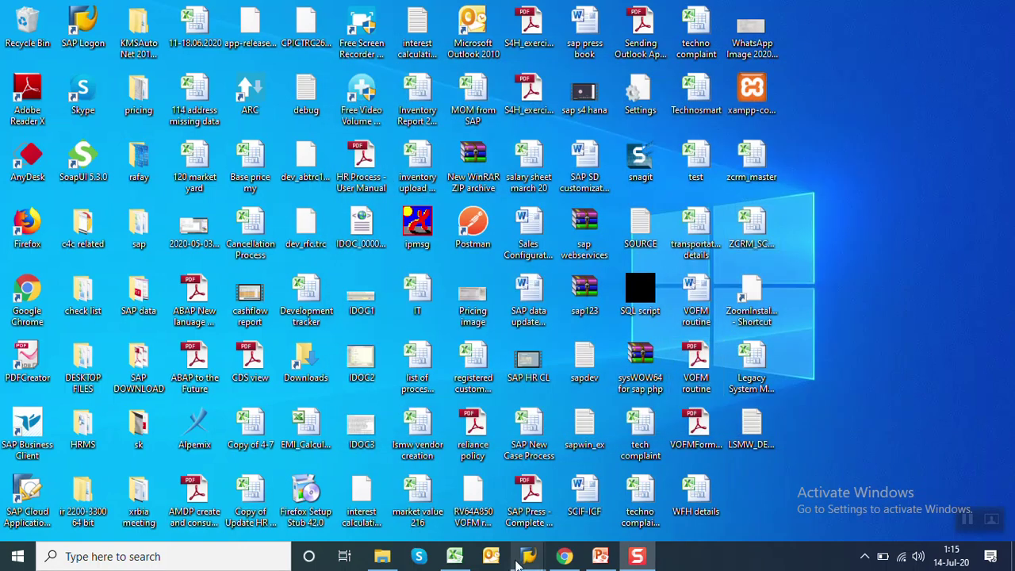
mouse_move(524, 559)
click(528, 488)
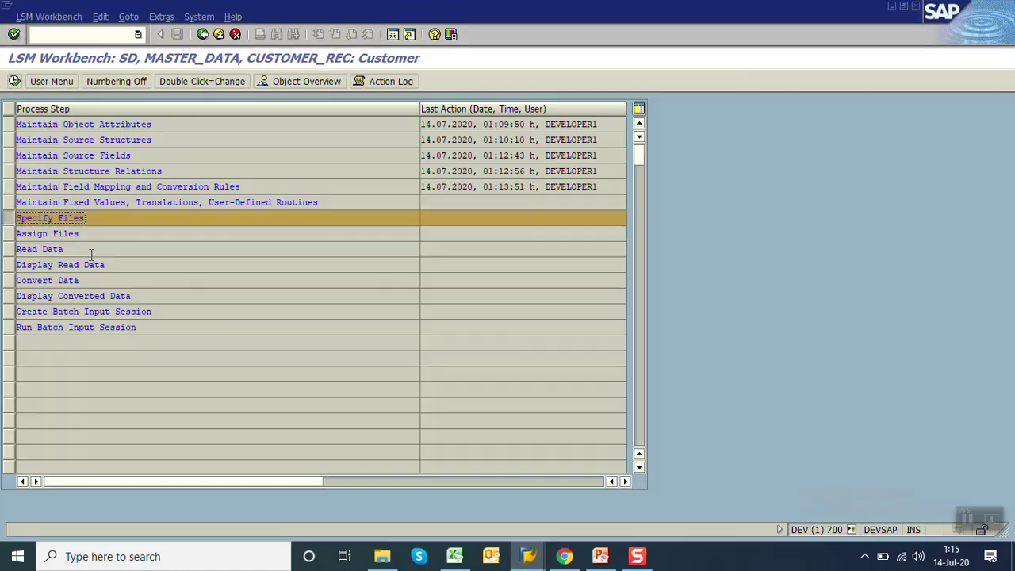
In Specify Files, pick the desktop SOURCE.txt as the legacy data file on the PC
click(15, 81)
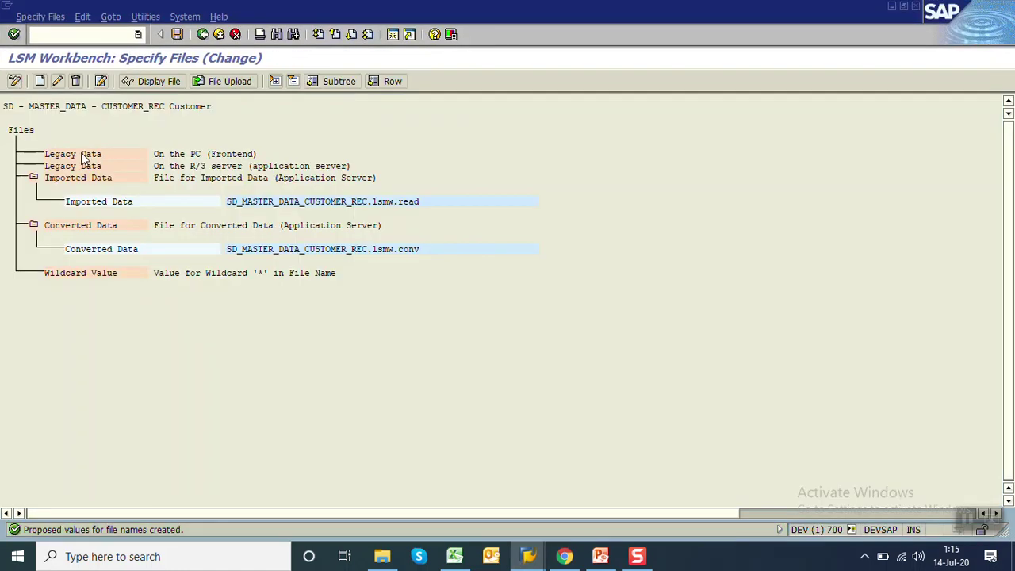
double_click(82, 153)
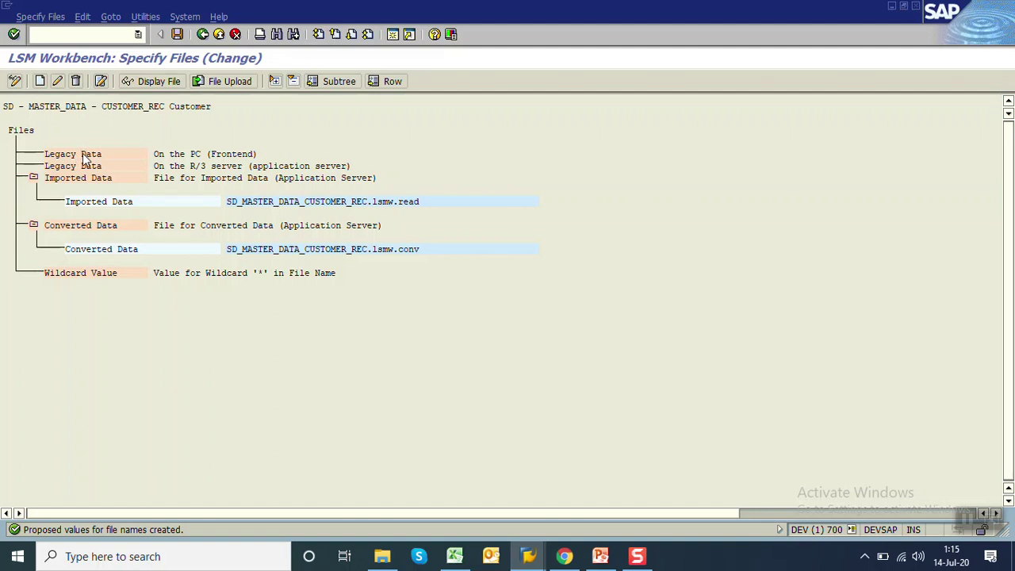
click(459, 127)
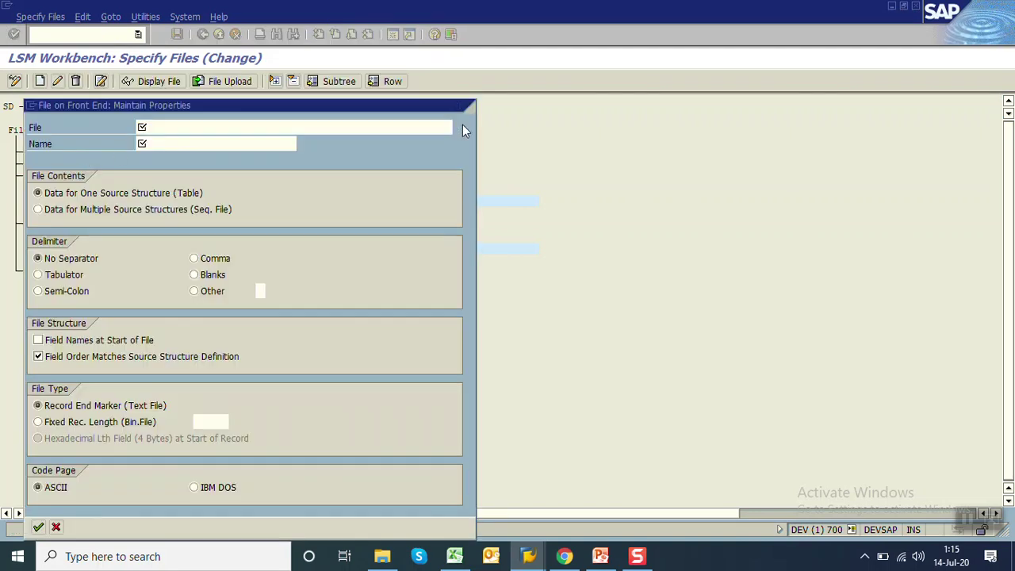
click(63, 224)
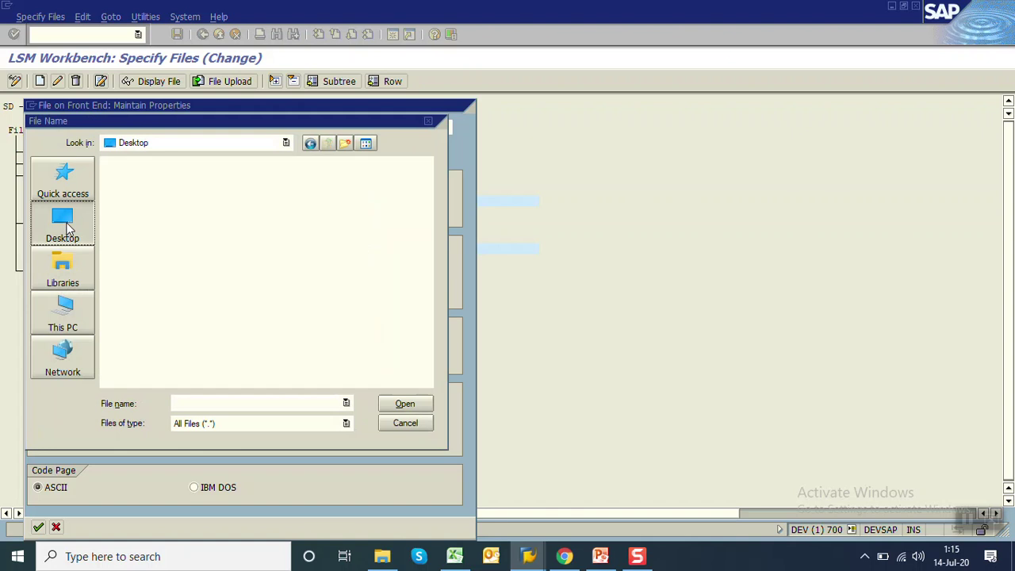
click(153, 230)
scroll(153, 227, down, 3)
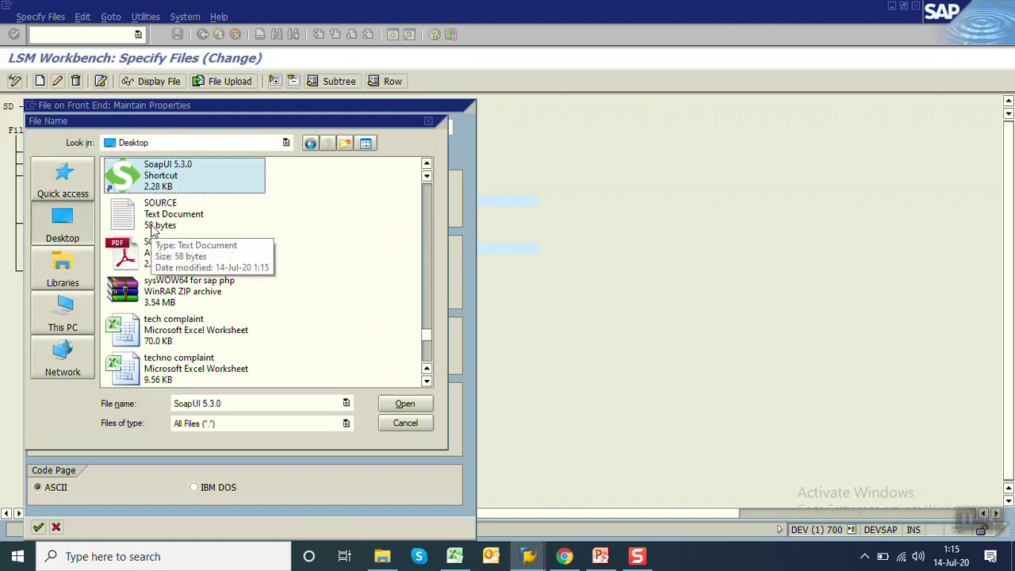
double_click(147, 226)
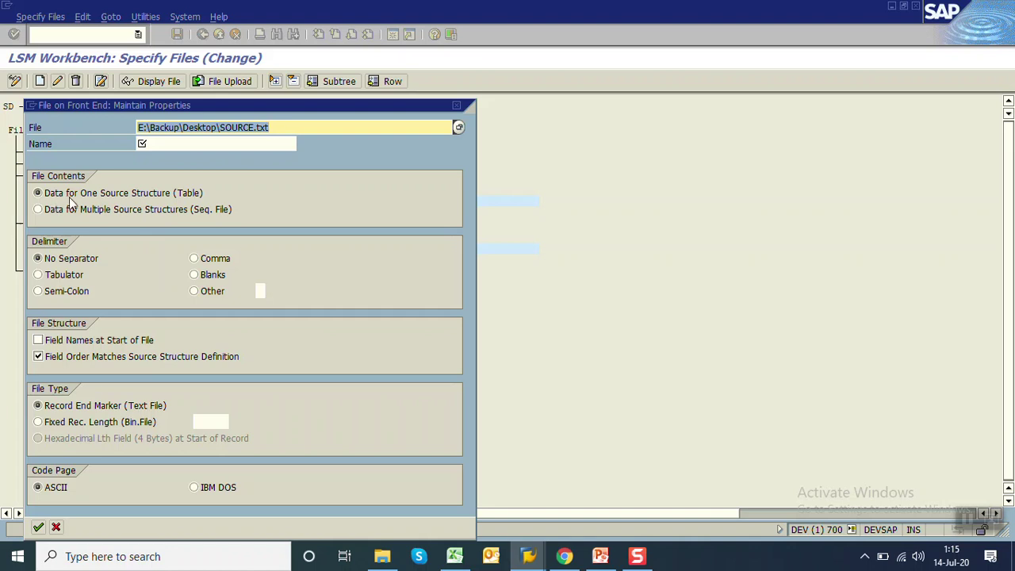
Name the file 'customer details', set tab as delimiter, and confirm the properties
click(176, 144)
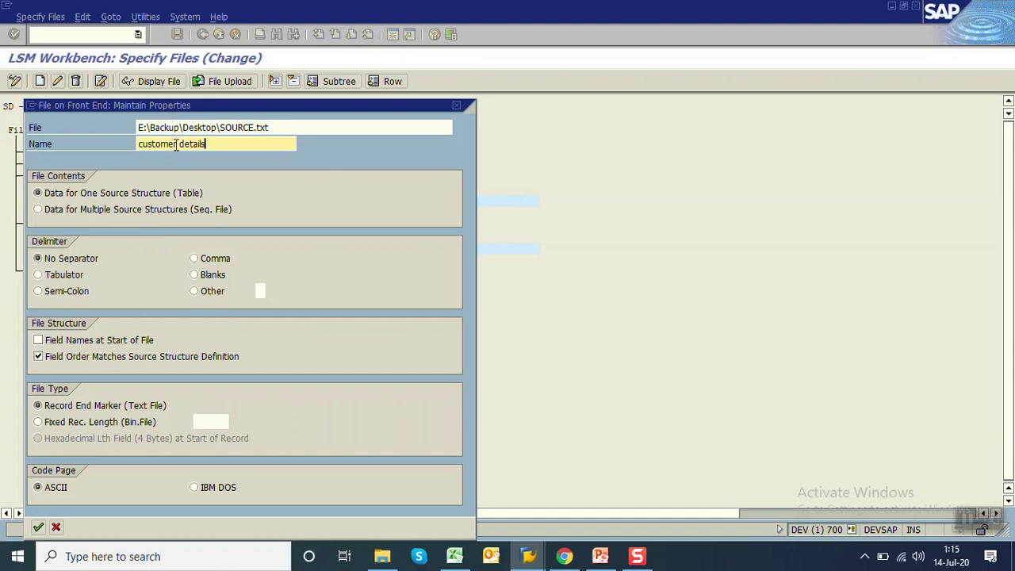
click(42, 274)
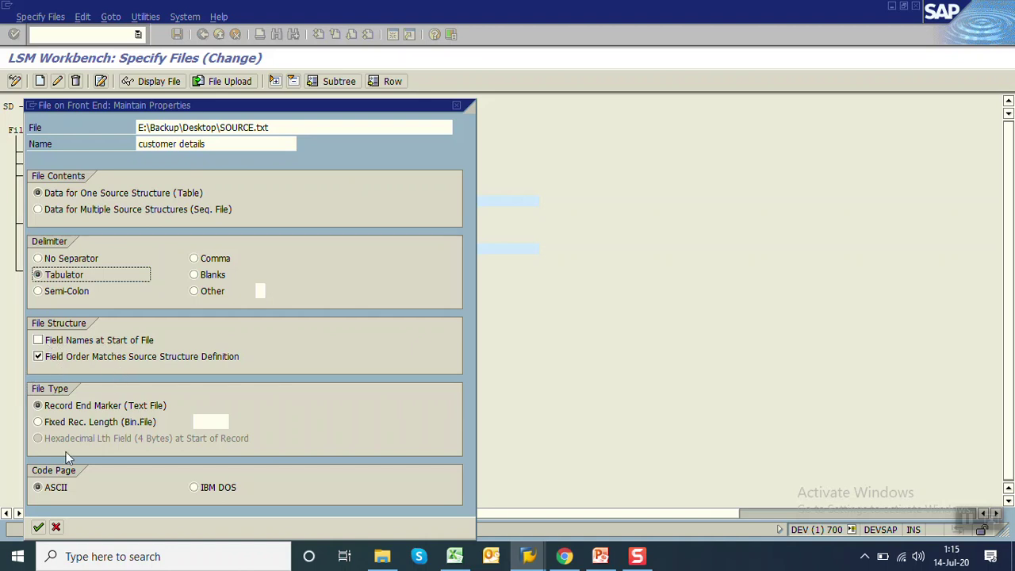
click(38, 526)
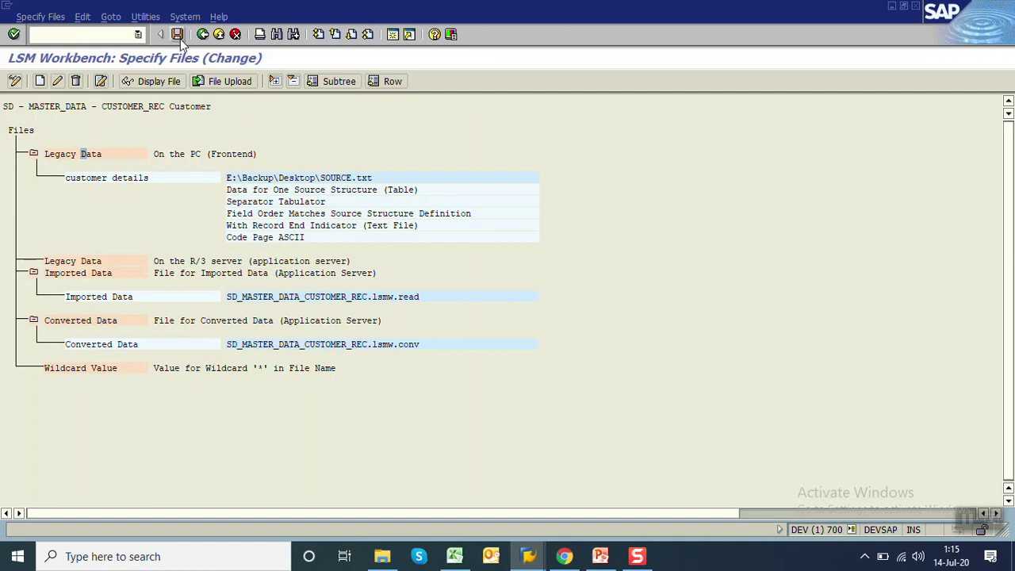
click(203, 34)
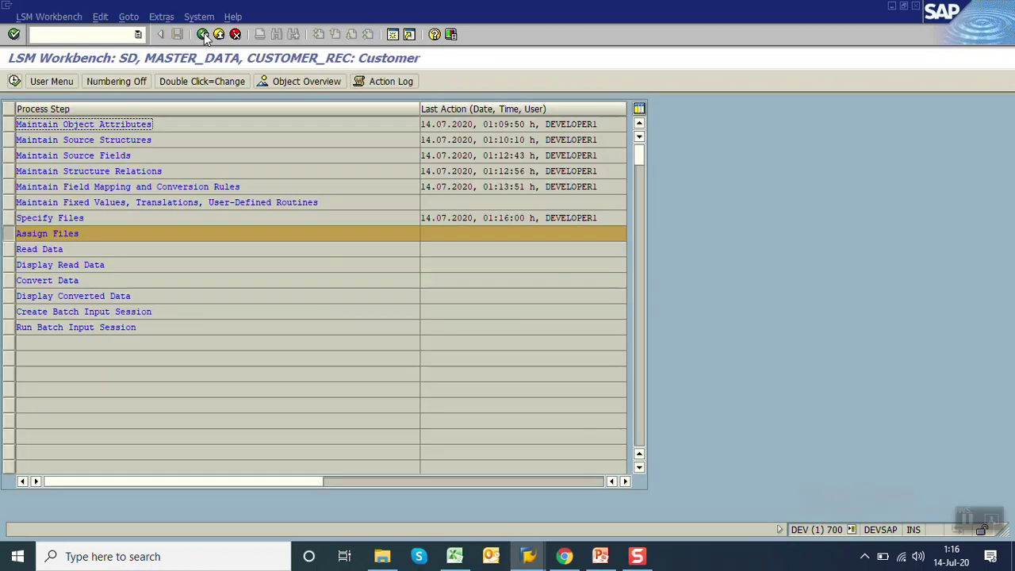
Save the file assignment and read the source data into LSMW
click(15, 82)
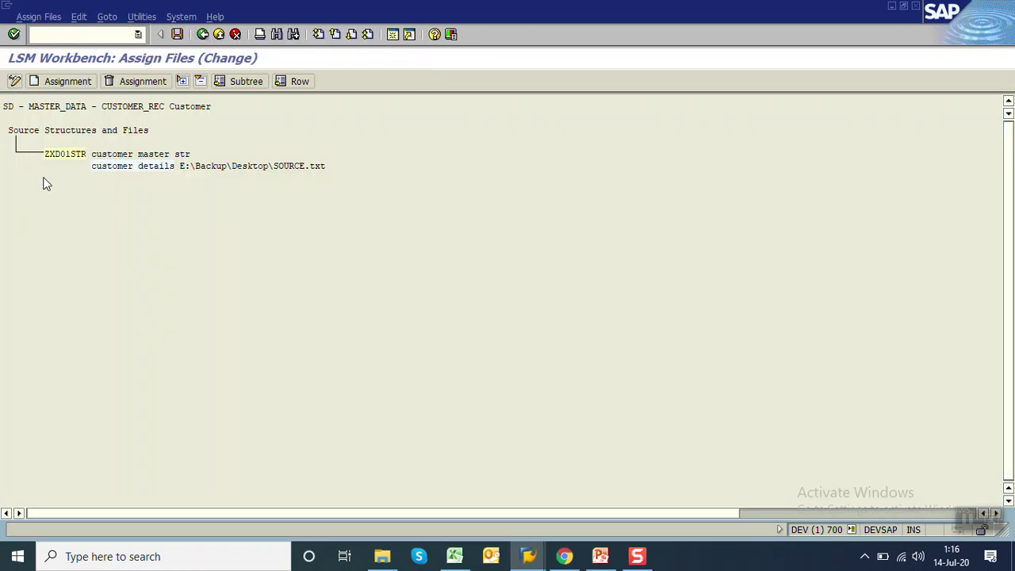
click(178, 34)
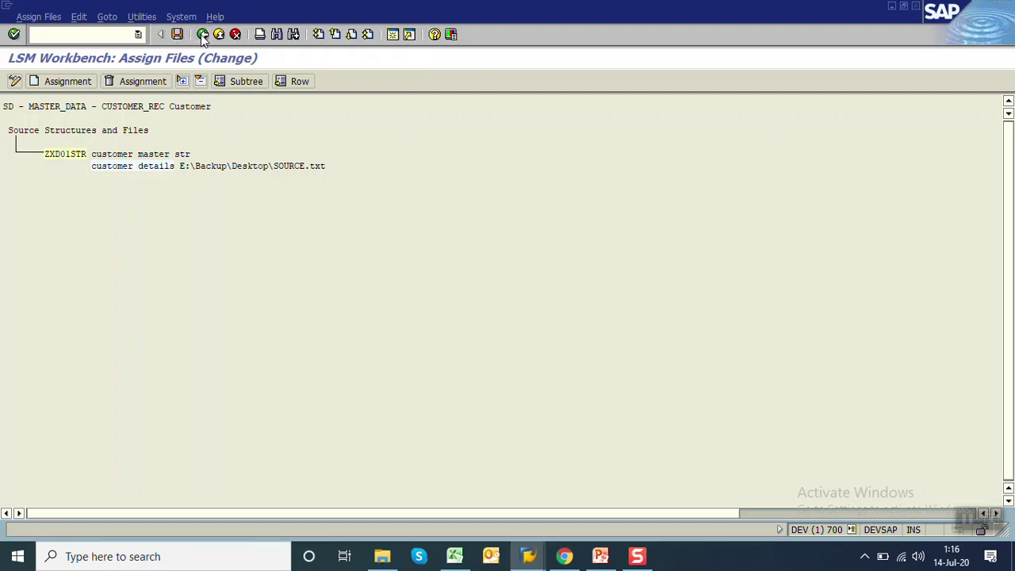
click(203, 35)
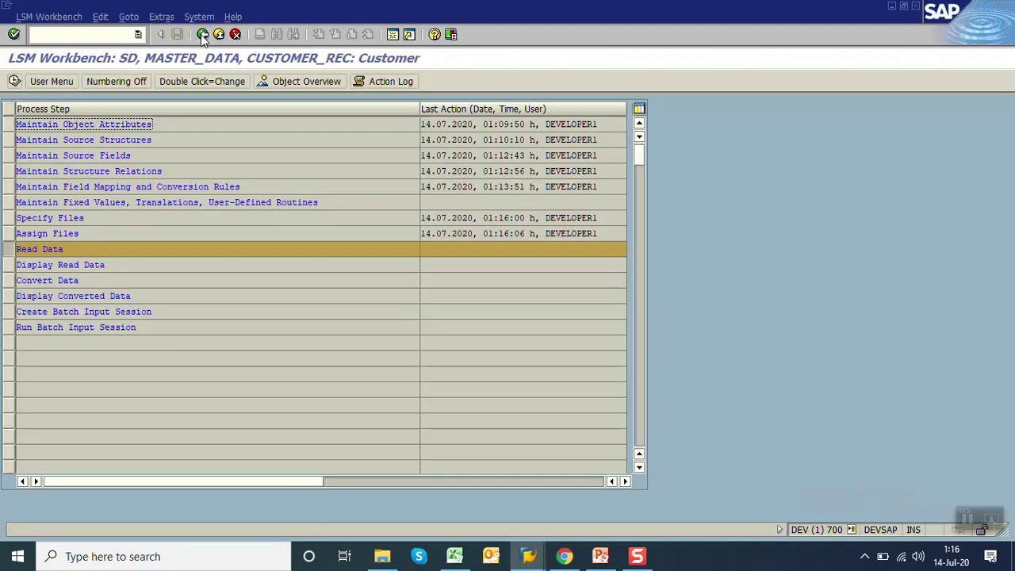
click(14, 81)
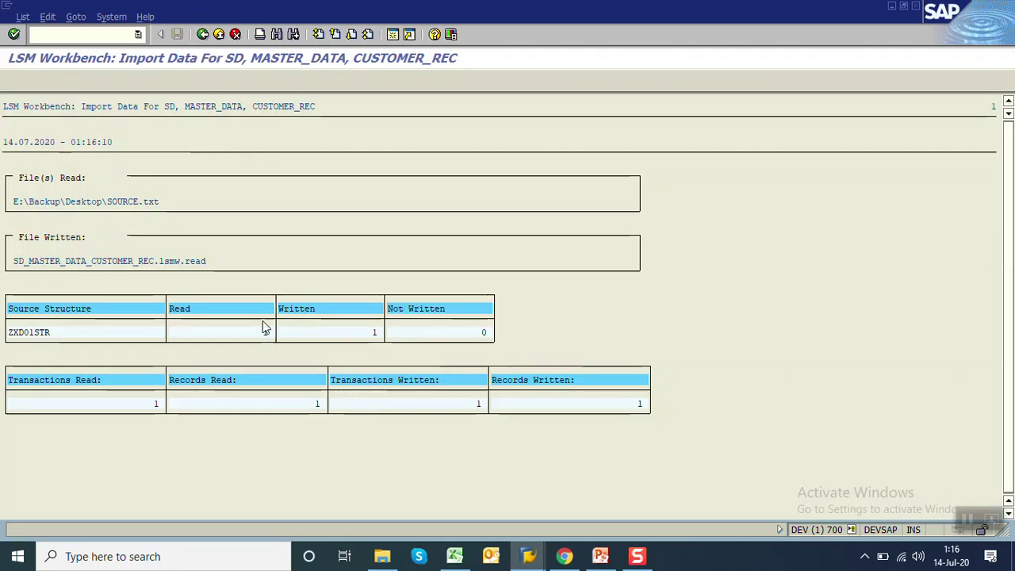
click(202, 35)
click(202, 37)
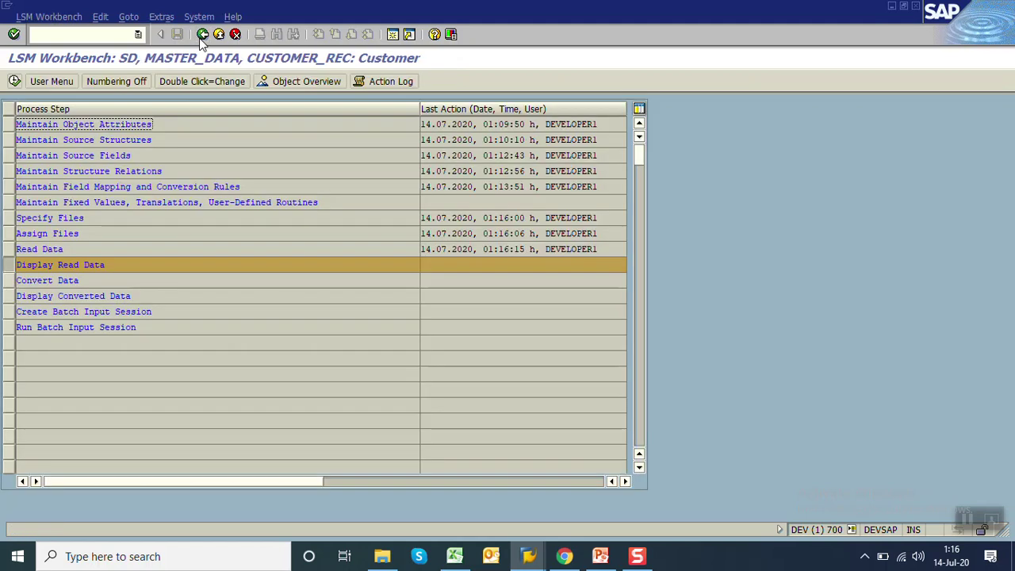
Display the read data and check the record's NAME1 SAMI and POST_CODE1 values
click(14, 81)
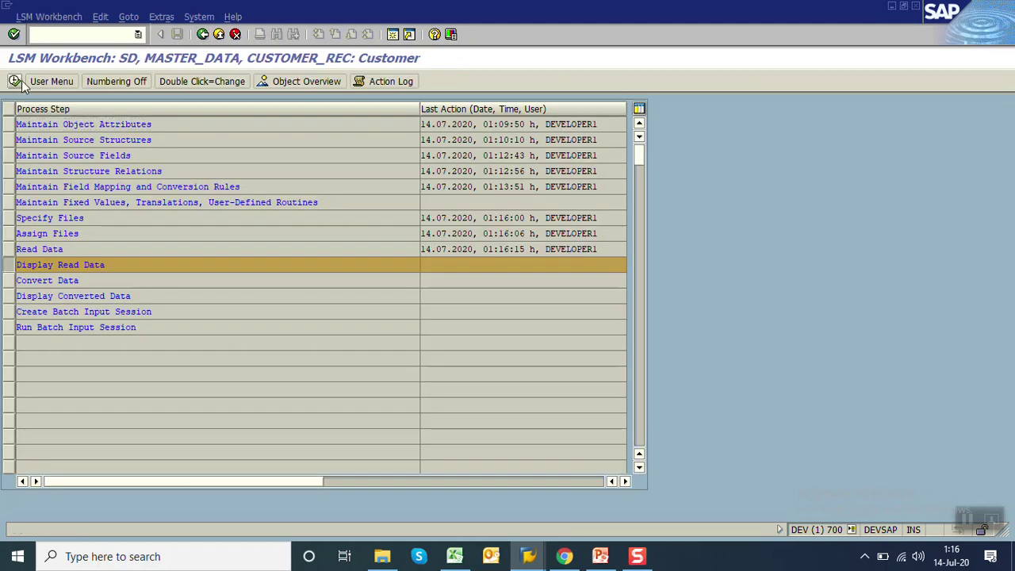
key(Return)
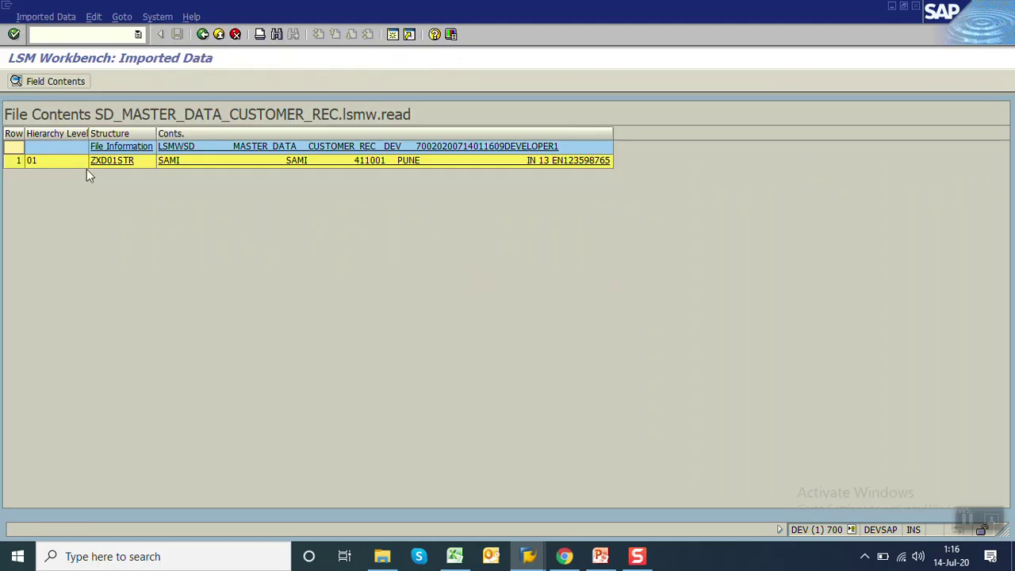
double_click(233, 165)
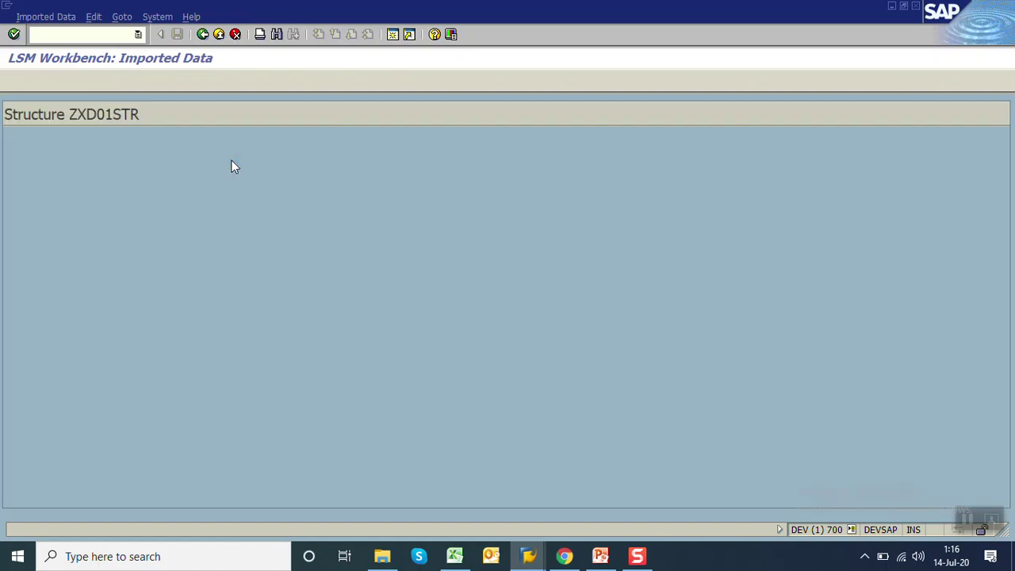
click(307, 151)
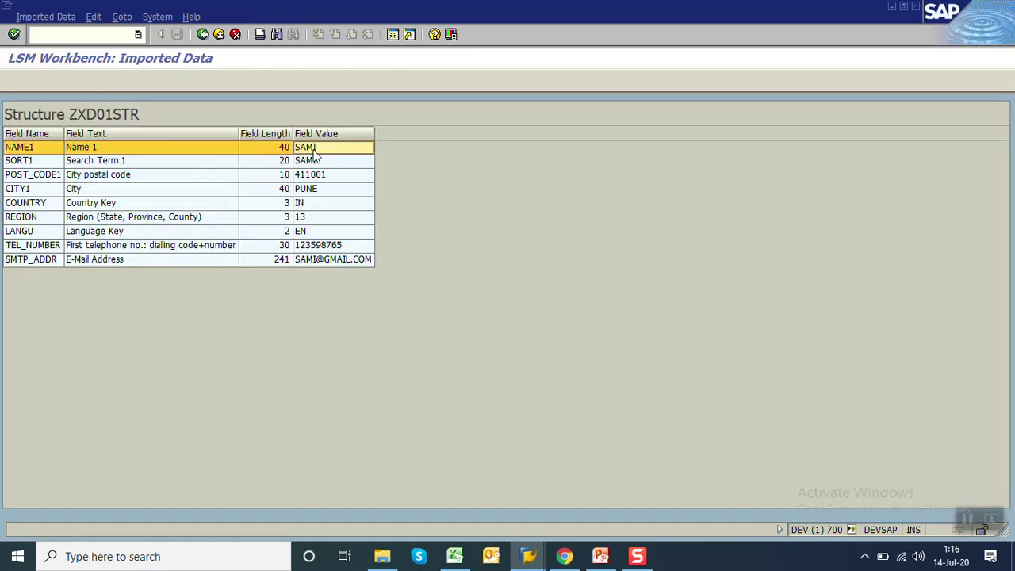
click(325, 177)
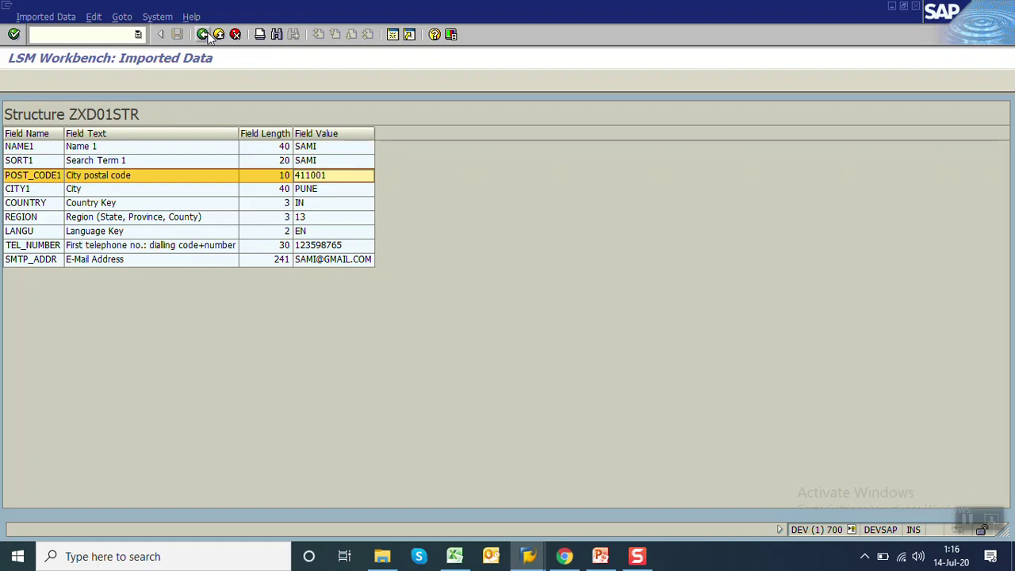
click(203, 35)
click(203, 35)
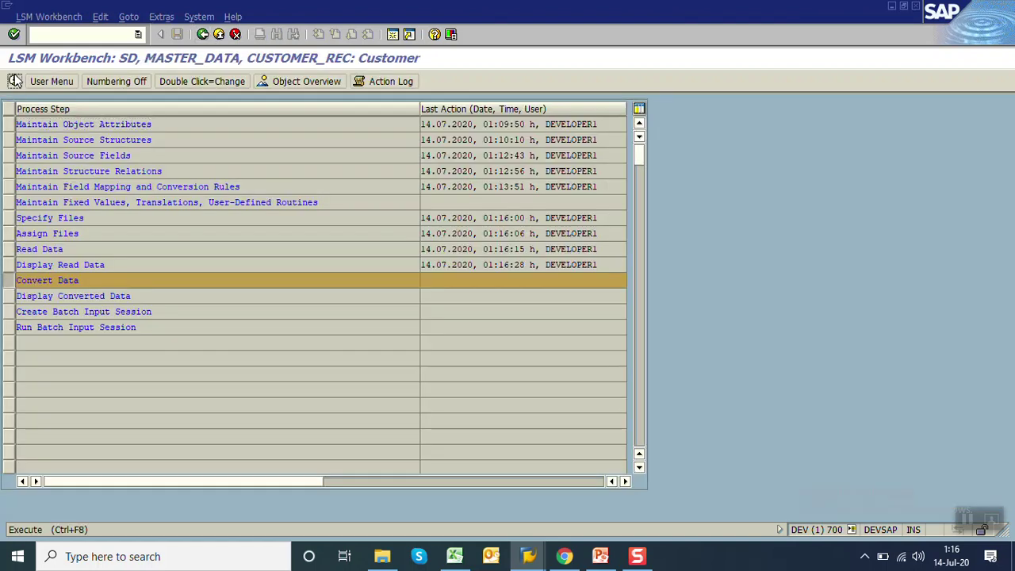
Run Convert Data to produce the conversion file
click(14, 81)
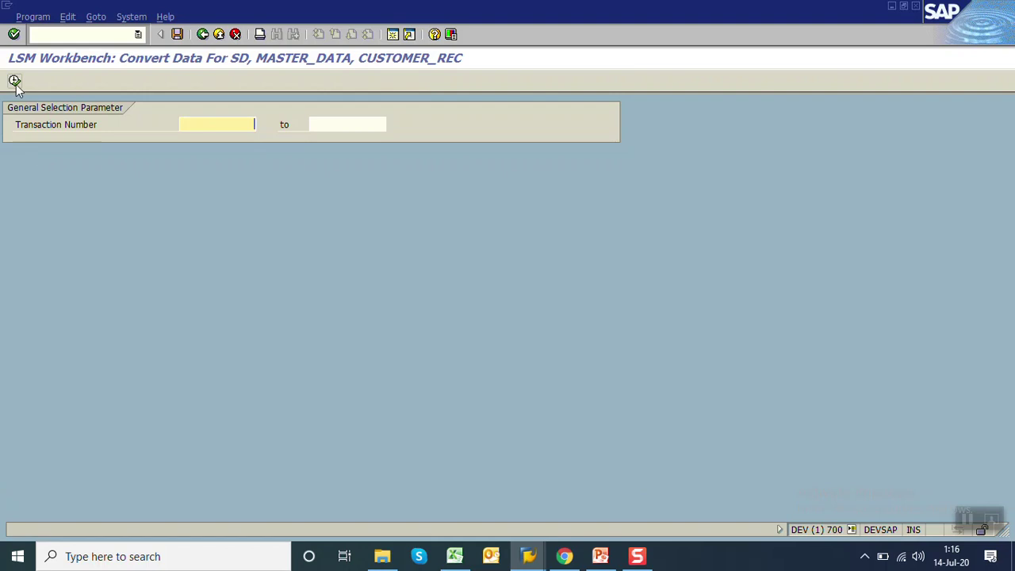
click(15, 82)
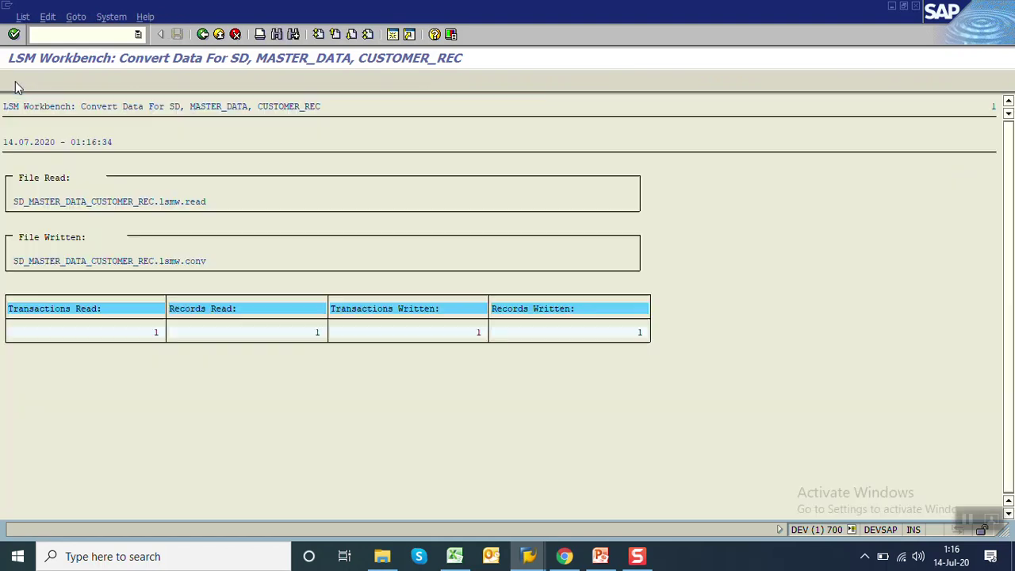
click(203, 34)
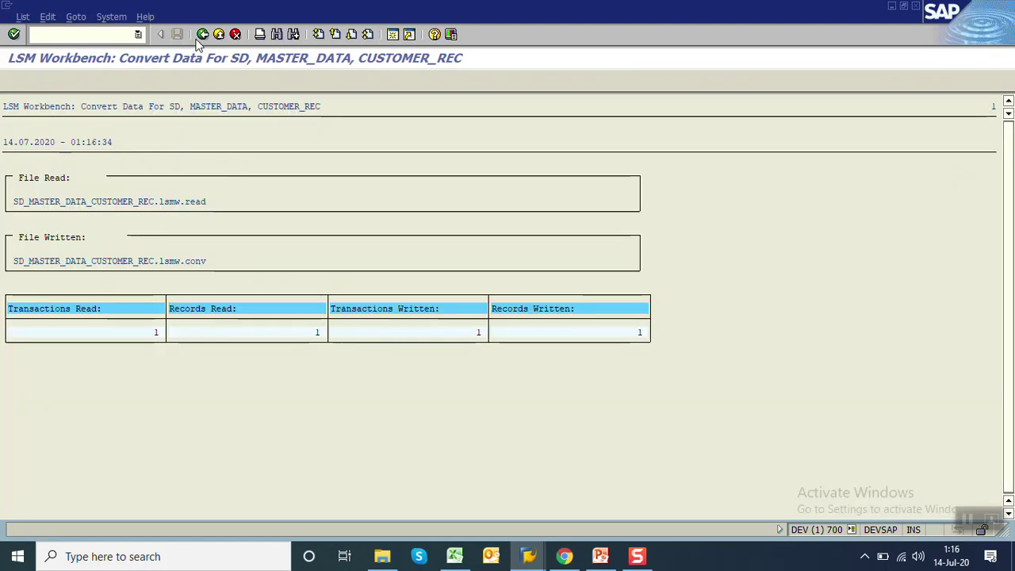
click(202, 34)
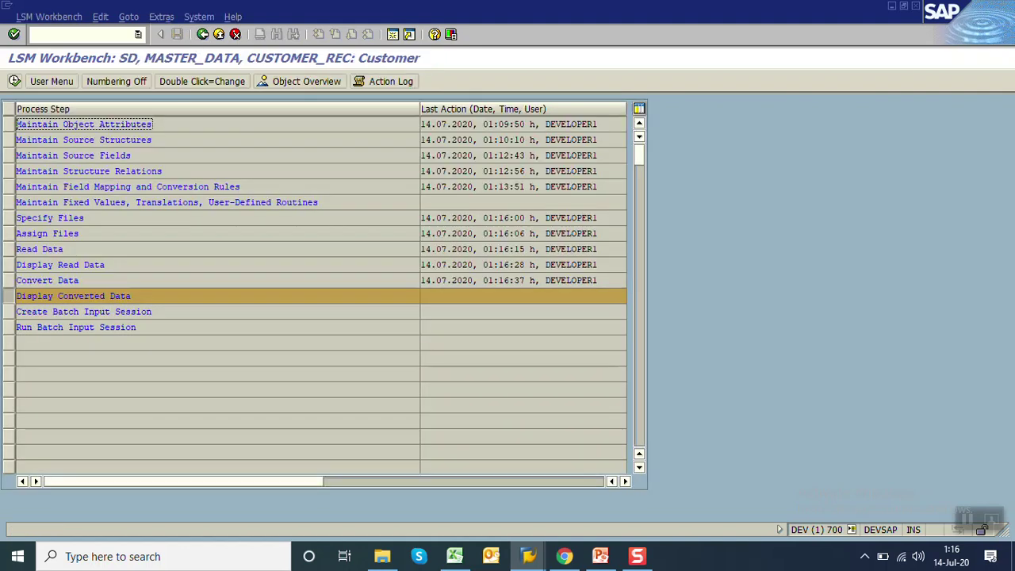
Display the converted data for the SAMI record, then return to the step list
click(15, 82)
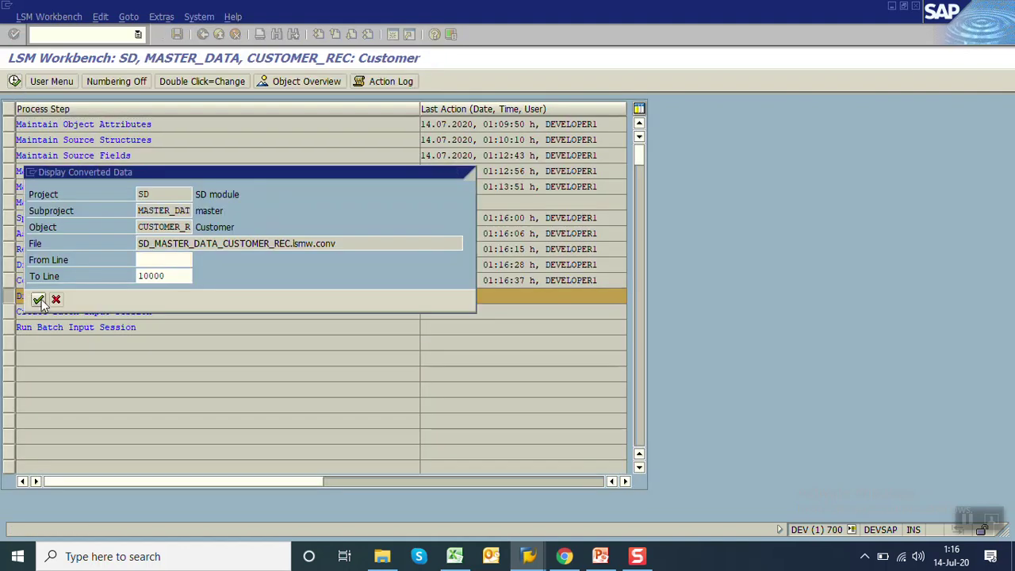
click(38, 299)
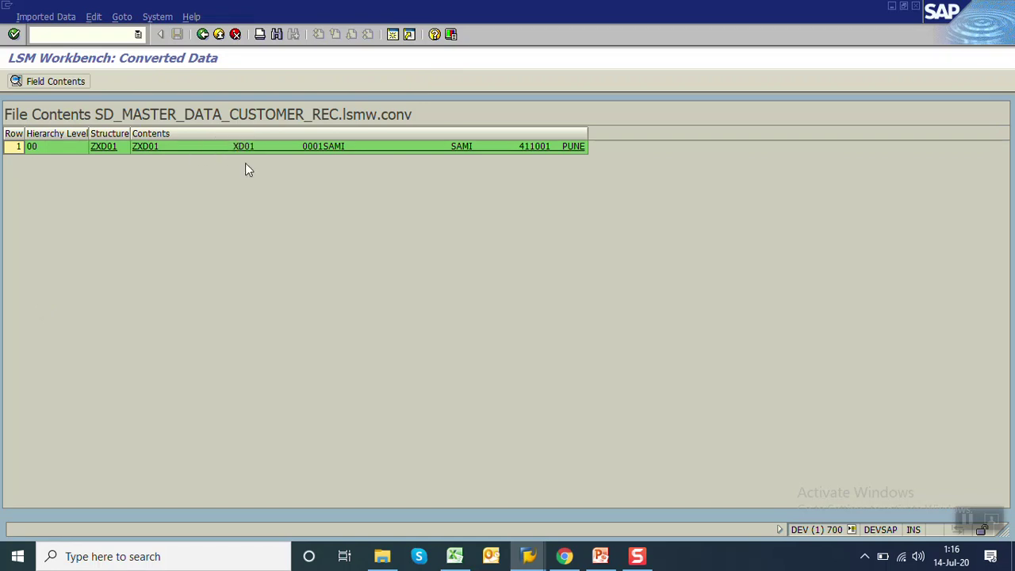
click(203, 35)
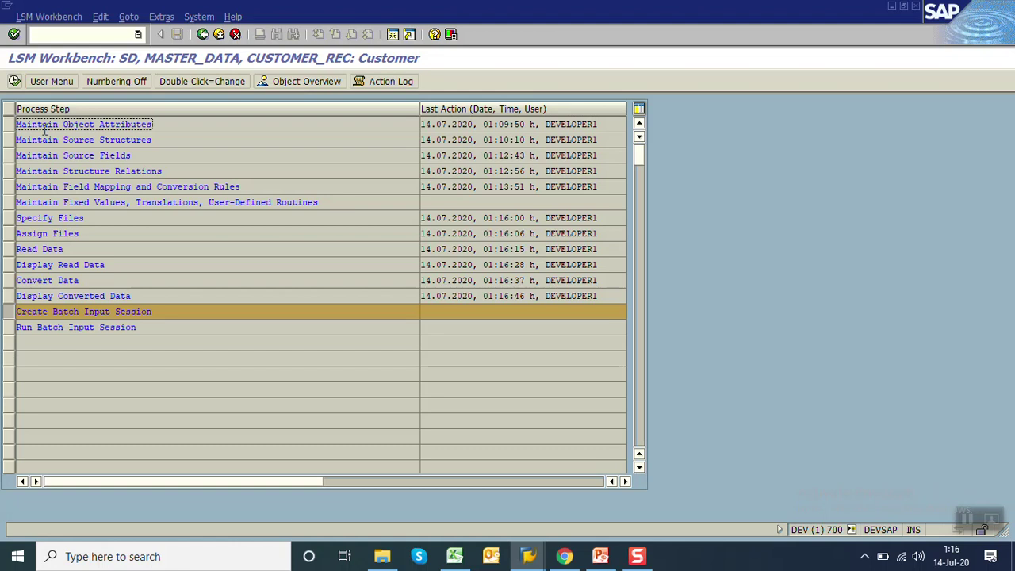
click(15, 81)
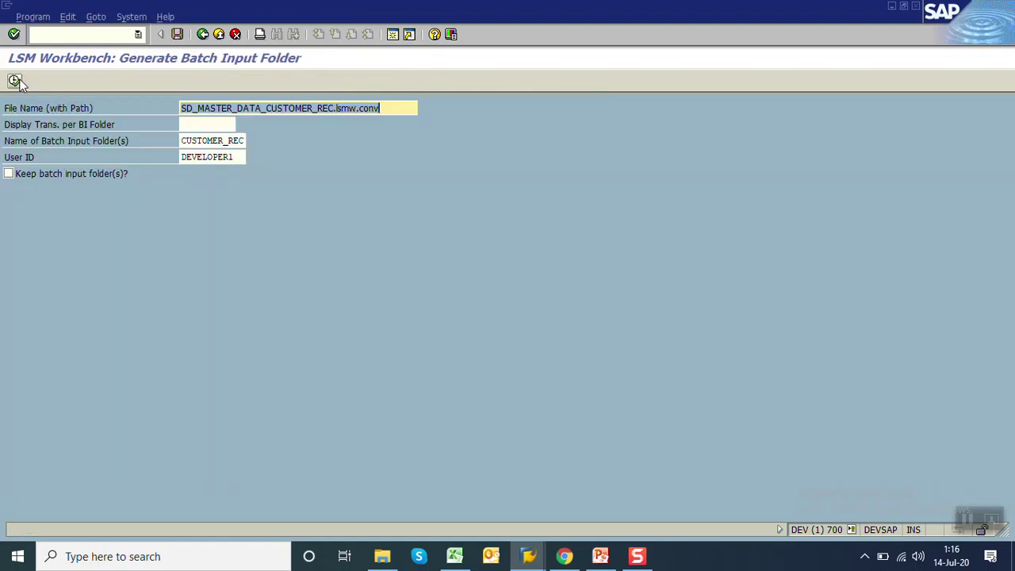
Generate batch input session CUSTOMER_REC with 'Keep batch input folder(s)?' ticked and acknowledge the message
click(9, 175)
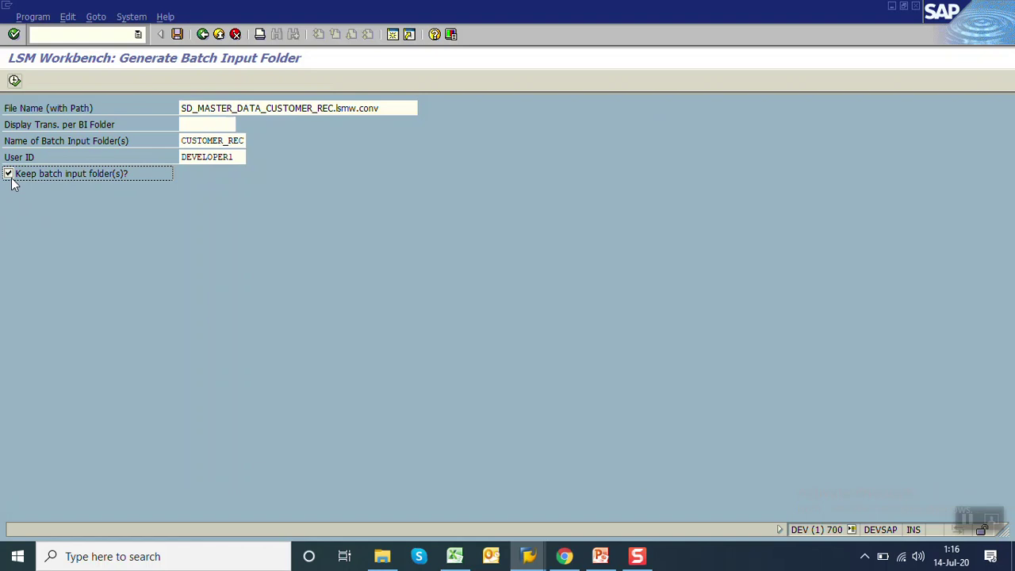
click(13, 82)
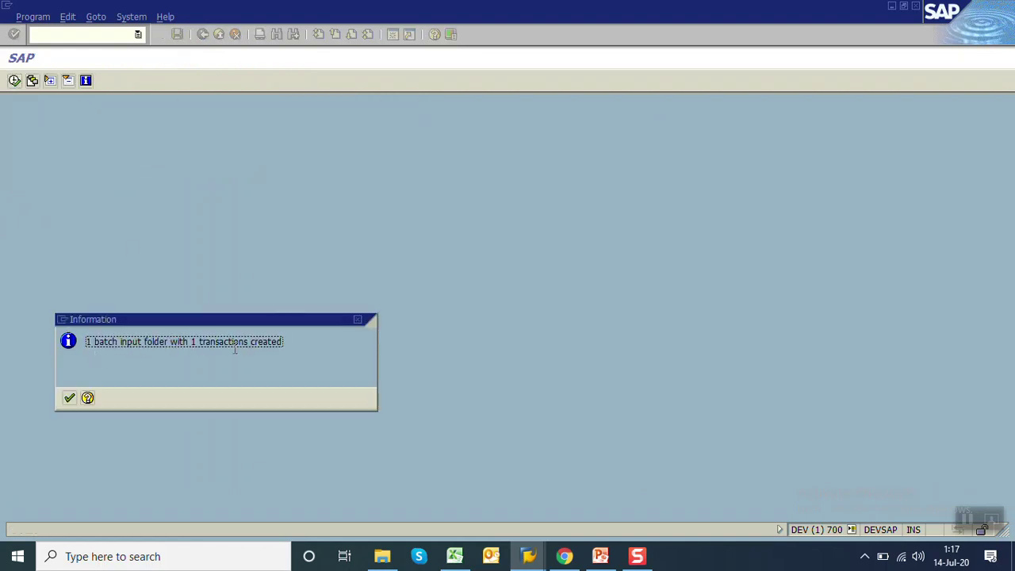
click(69, 399)
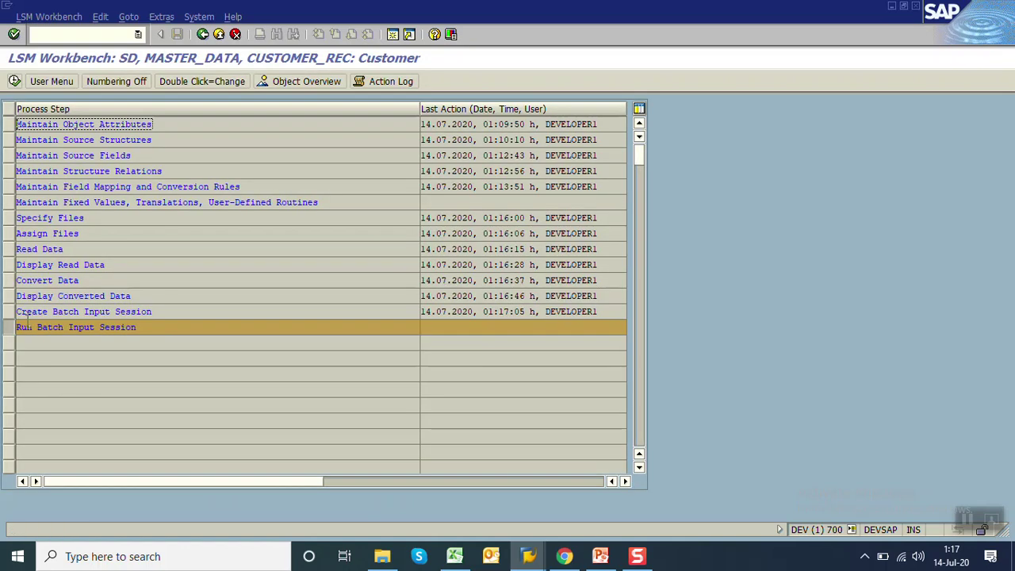
click(14, 82)
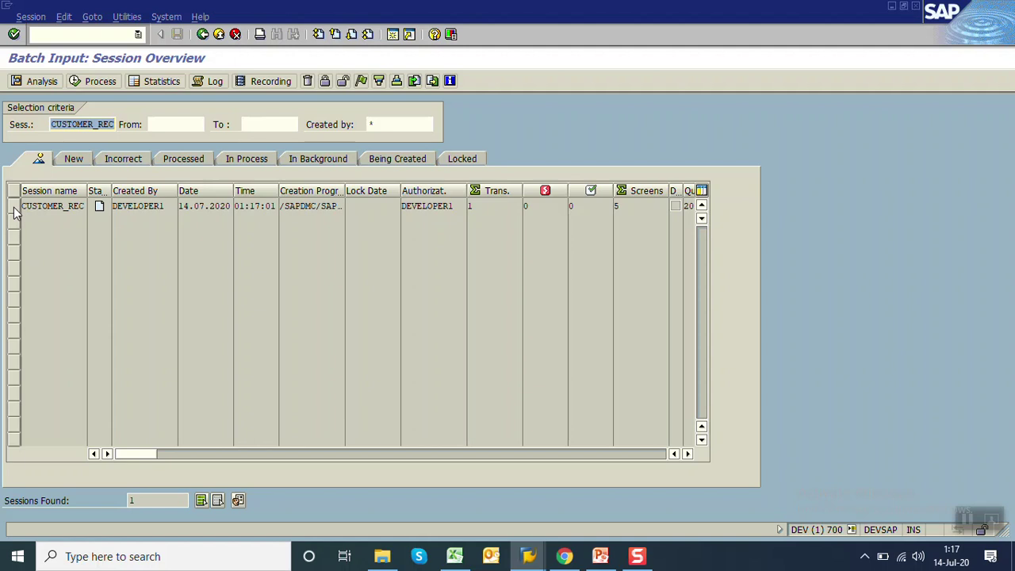
Select session CUSTOMER_REC in the Session Overview and open its processing options
click(13, 207)
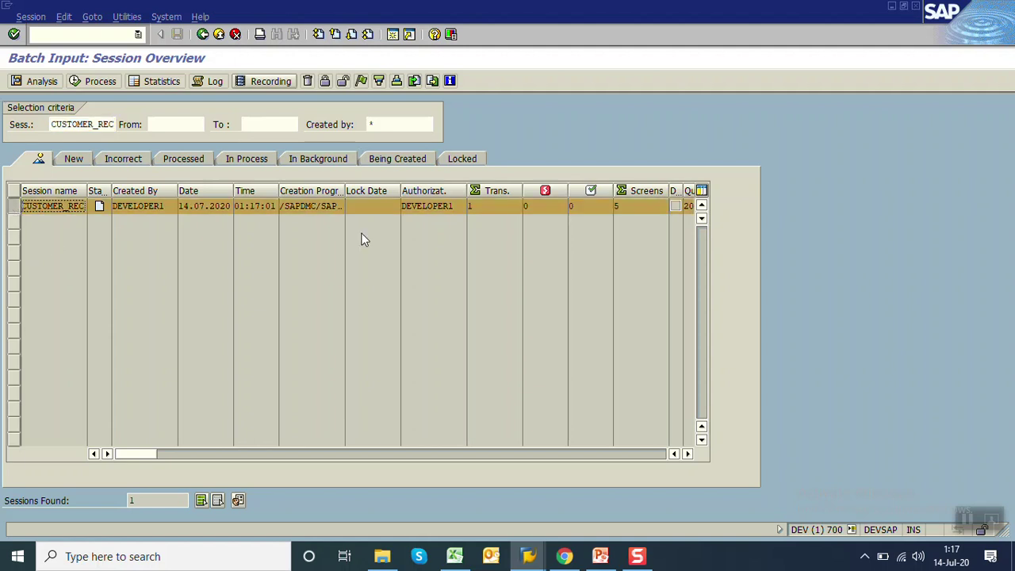
click(100, 82)
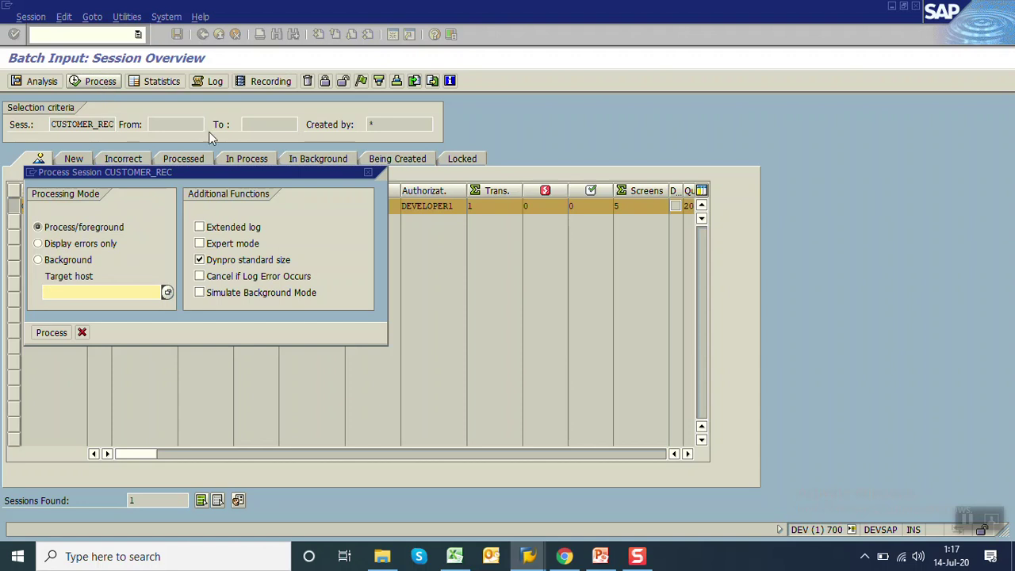
drag(224, 172, 621, 100)
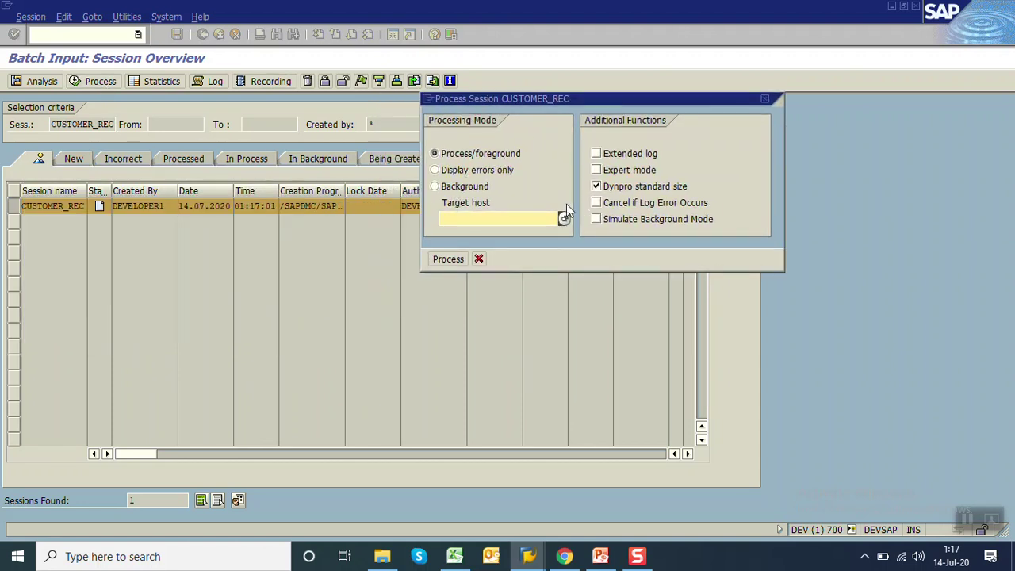
Process CUSTOMER_REC in foreground through all screens, saving customer SAMI and reaching the session overview
key(Return)
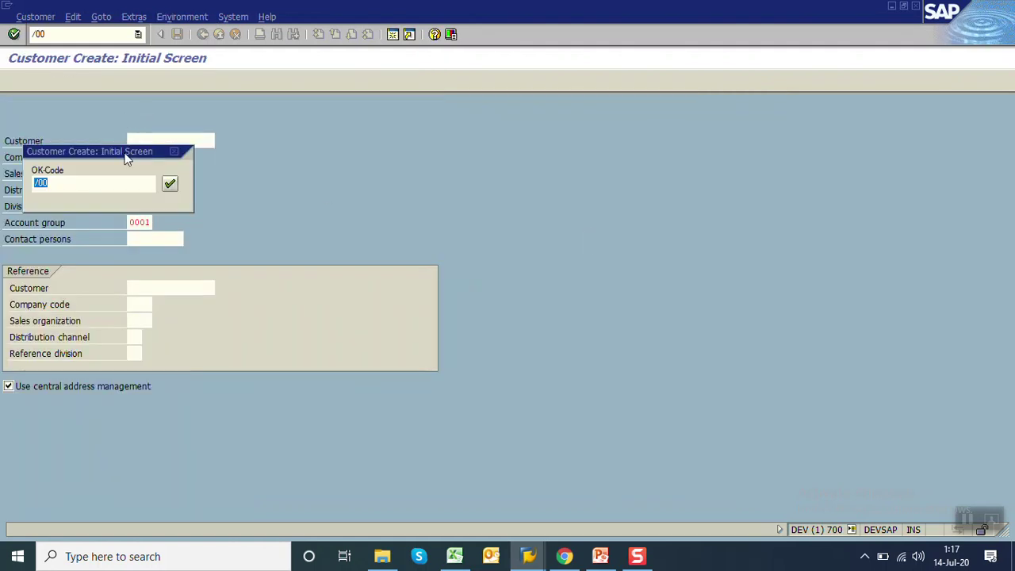
drag(127, 152, 533, 111)
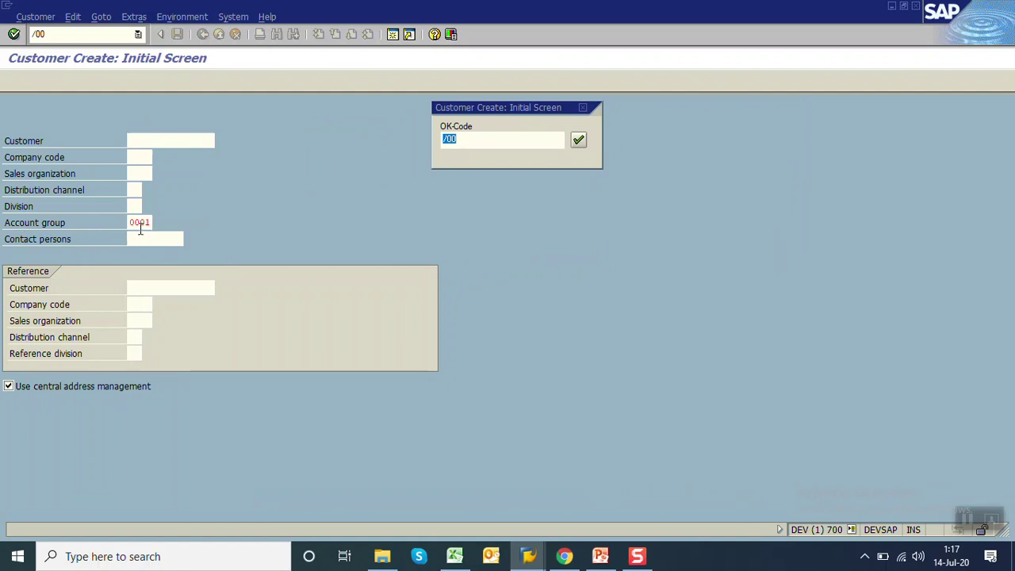
key(Return)
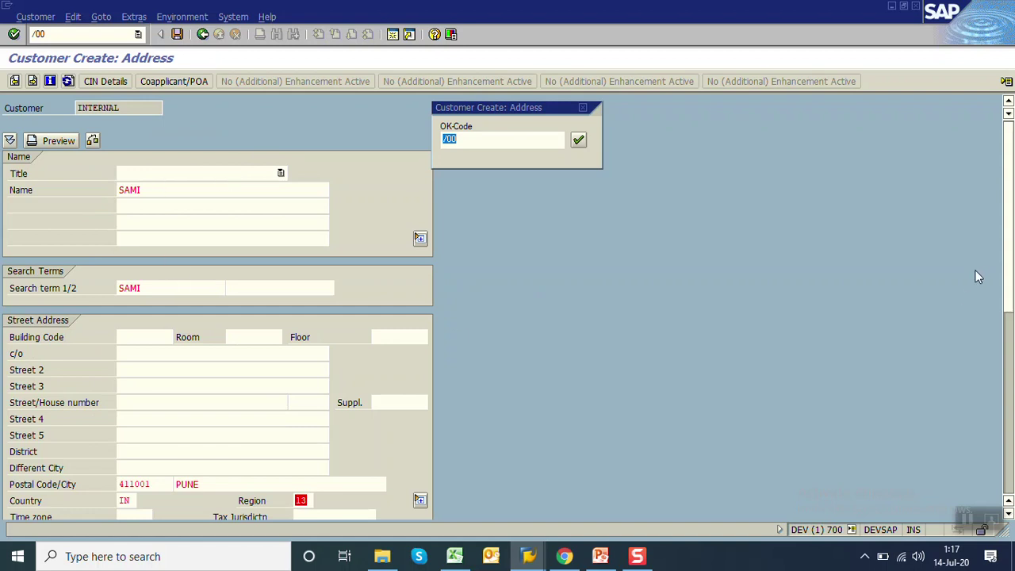
drag(1008, 255, 1013, 420)
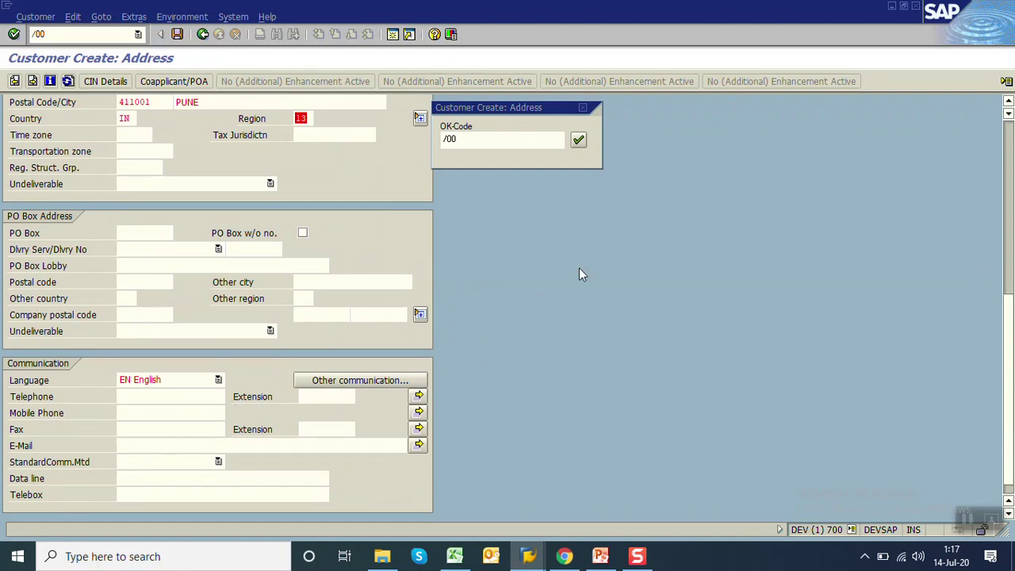
key(Return)
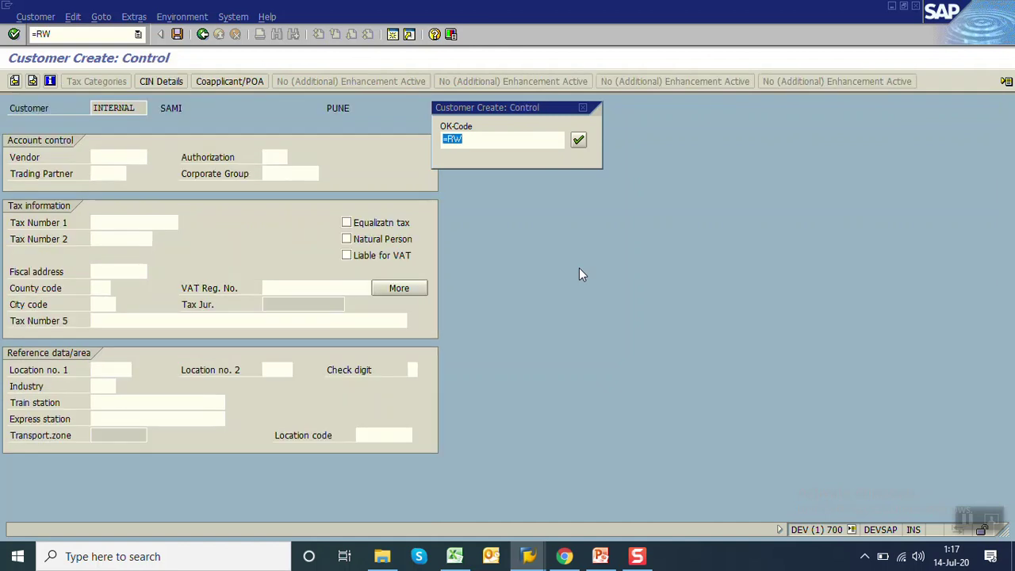
key(Return)
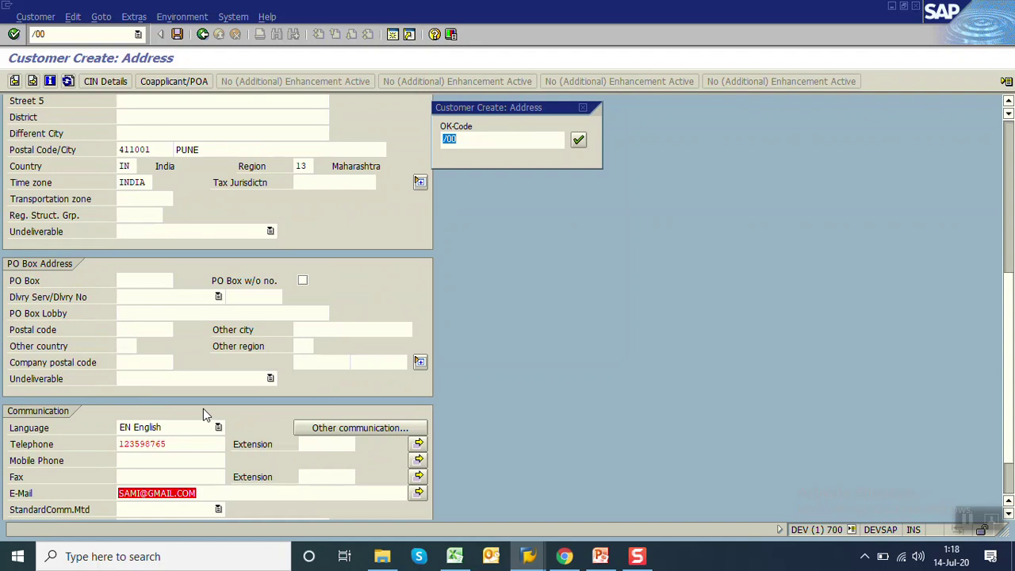
key(Return)
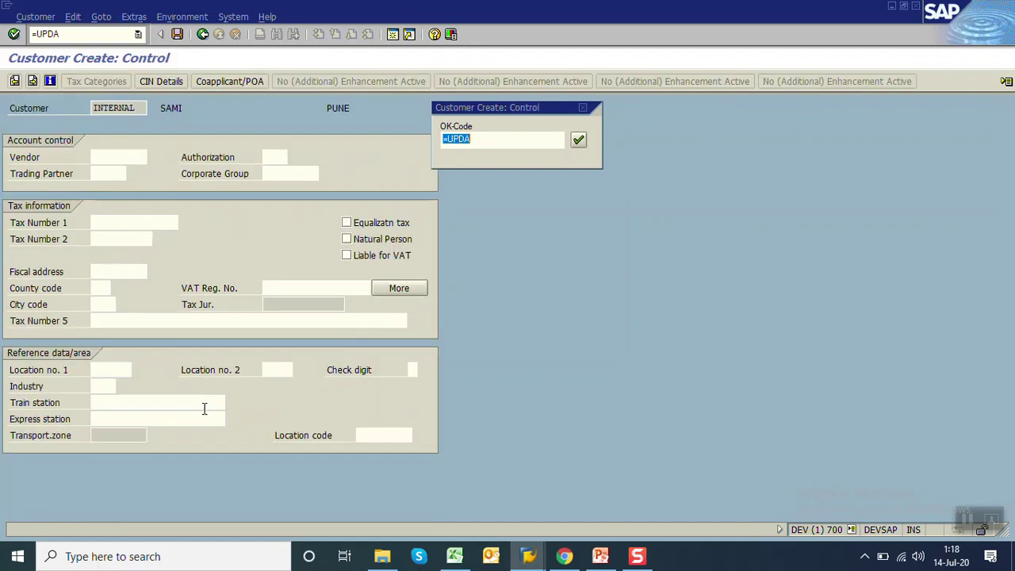
key(Return)
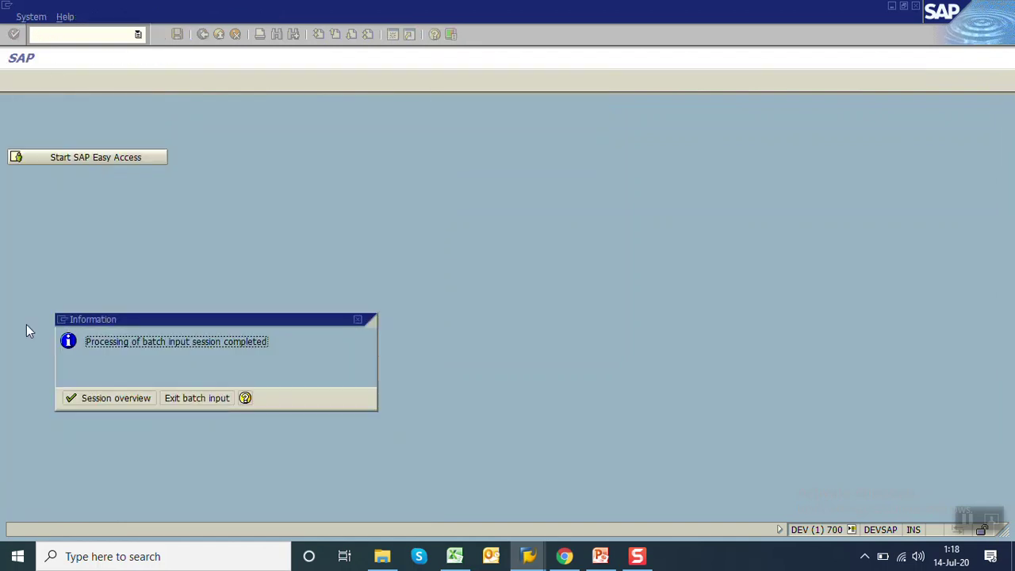
key(Return)
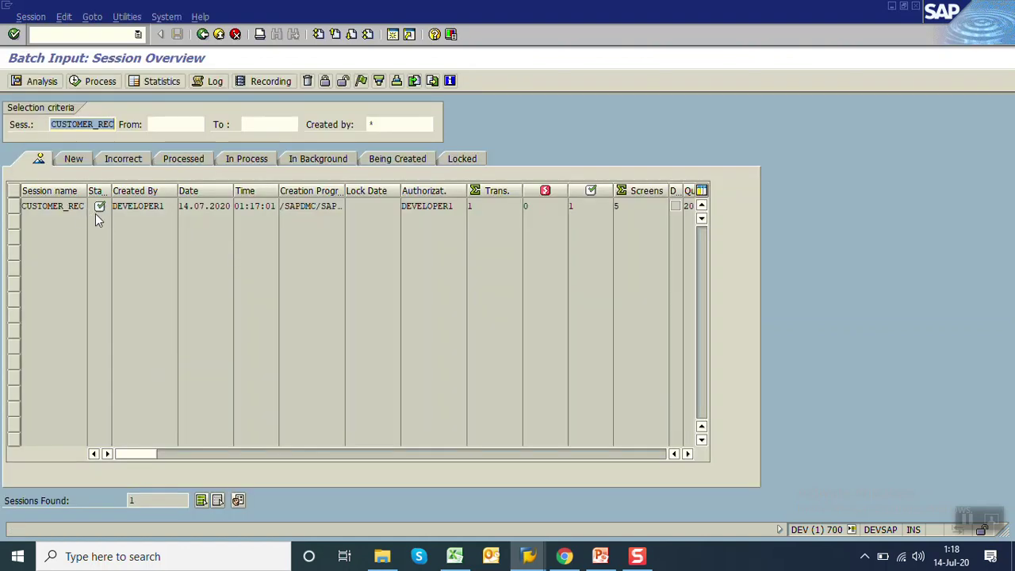
Leave the session overview and start SE16 from the SAP Easy Access window
click(204, 37)
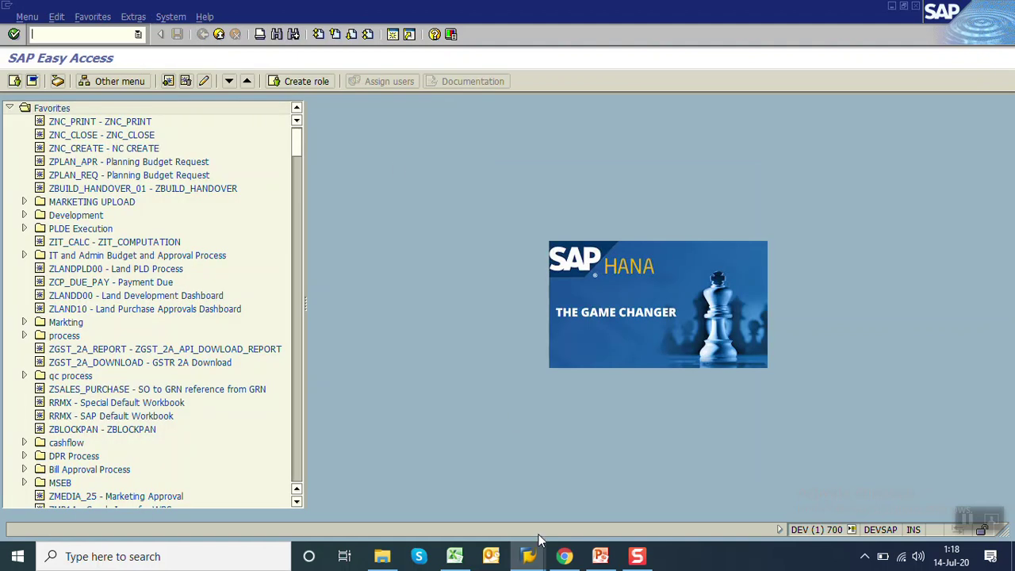
mouse_move(528, 555)
click(678, 486)
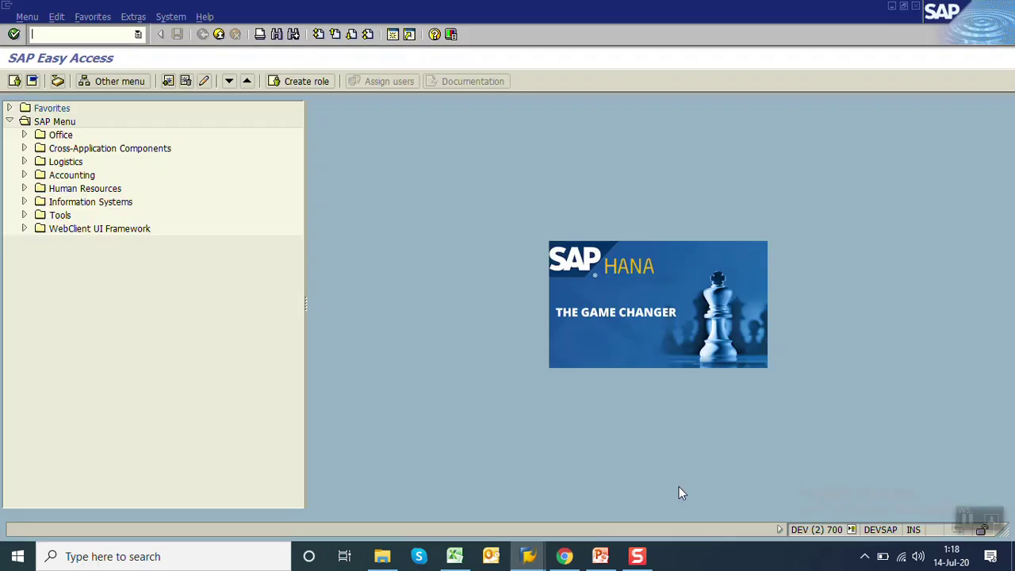
text(se16)
key(Return)
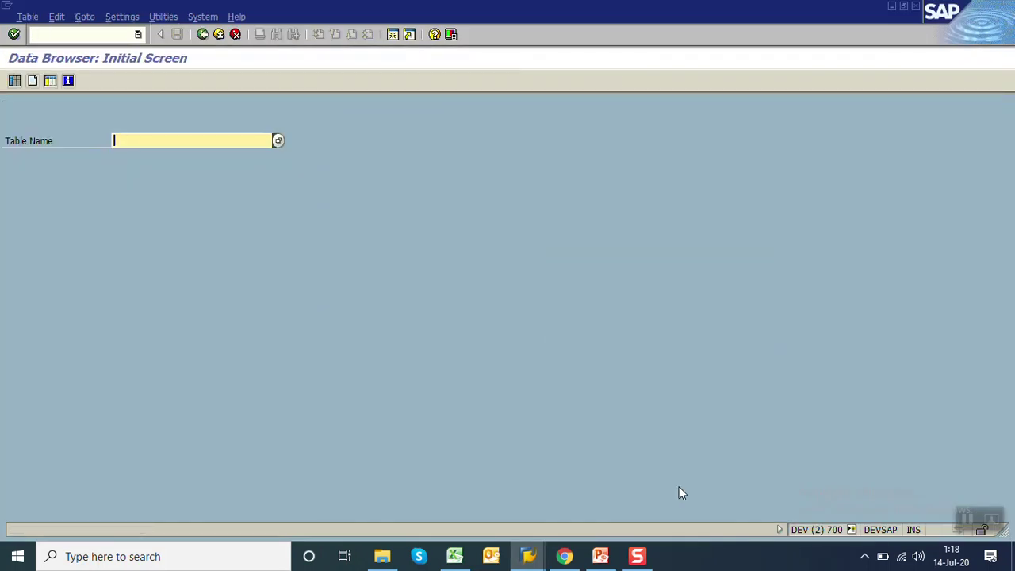
Query table KNA1 for records with creation date ERDAT 14.07.2020
key(BackSpace)
key(Down)
key(Down)
key(Return)
key(Return)
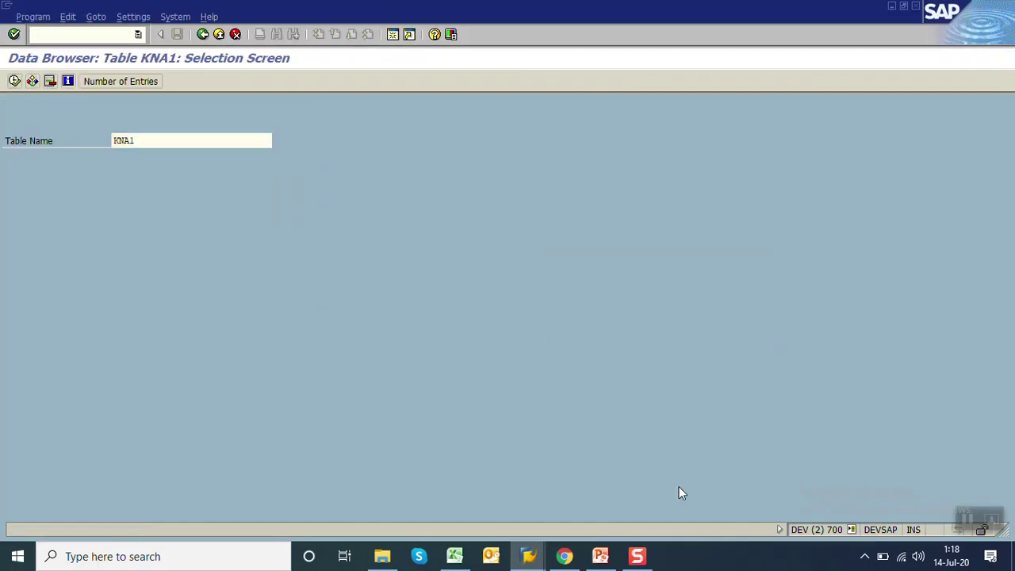
key(Down)
key(Down)
key(BackSpace)
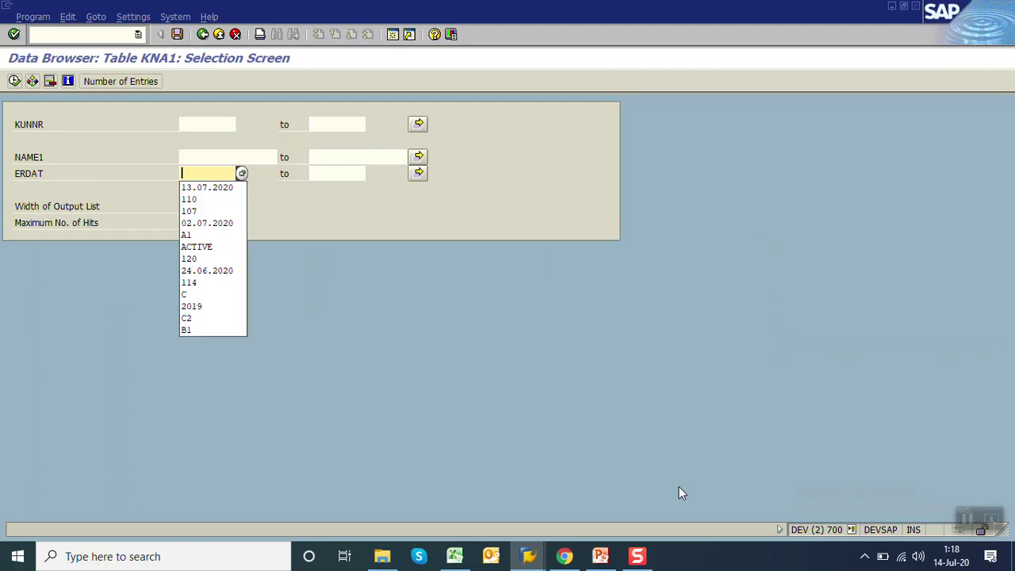
key(Down)
key(Return)
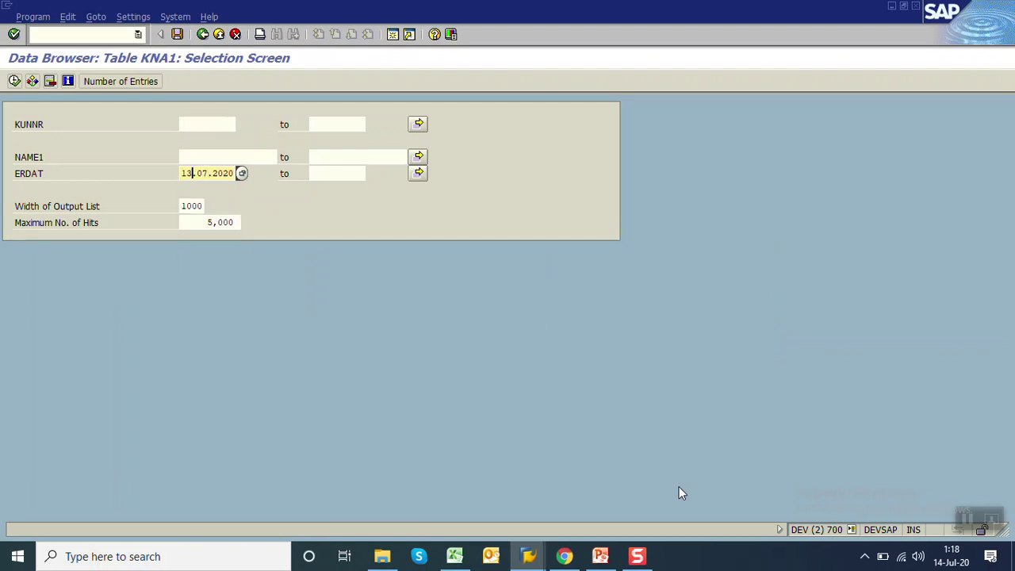
key(BackSpace)
text(4)
key(F8)
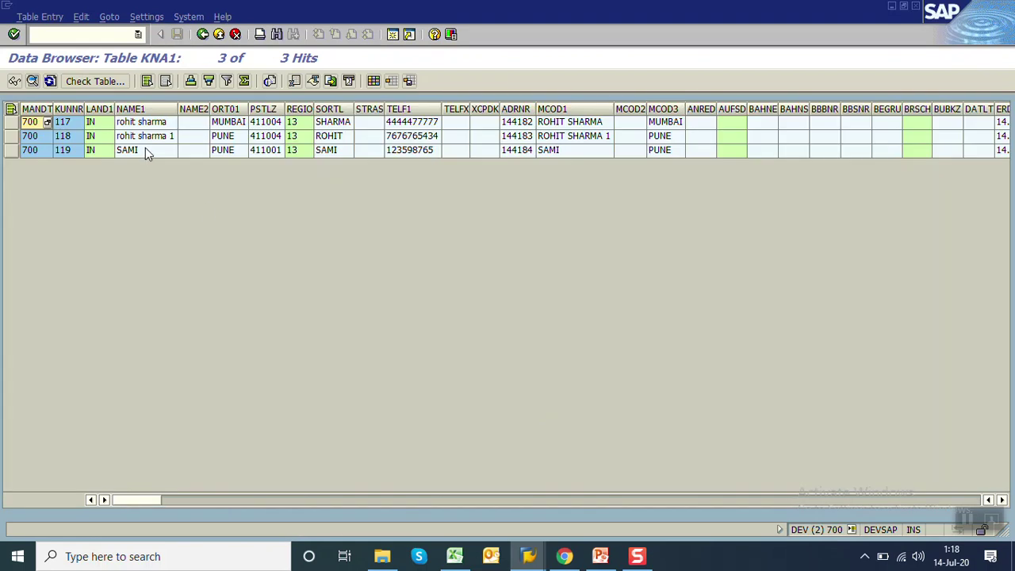
Verify the SAMI entry with customer number 119, then back out to SAP Easy Access
click(145, 148)
click(74, 153)
click(203, 36)
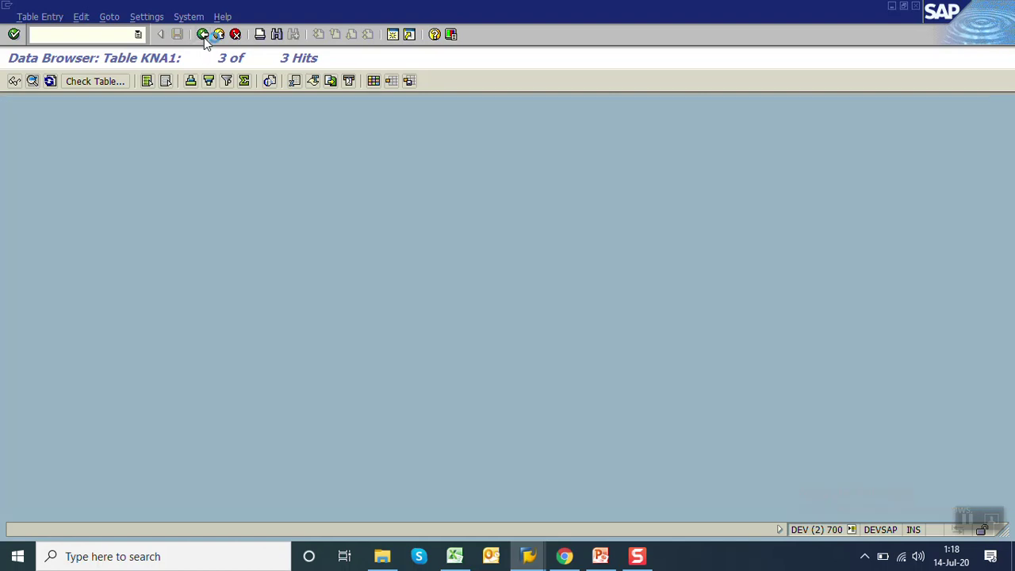
click(203, 36)
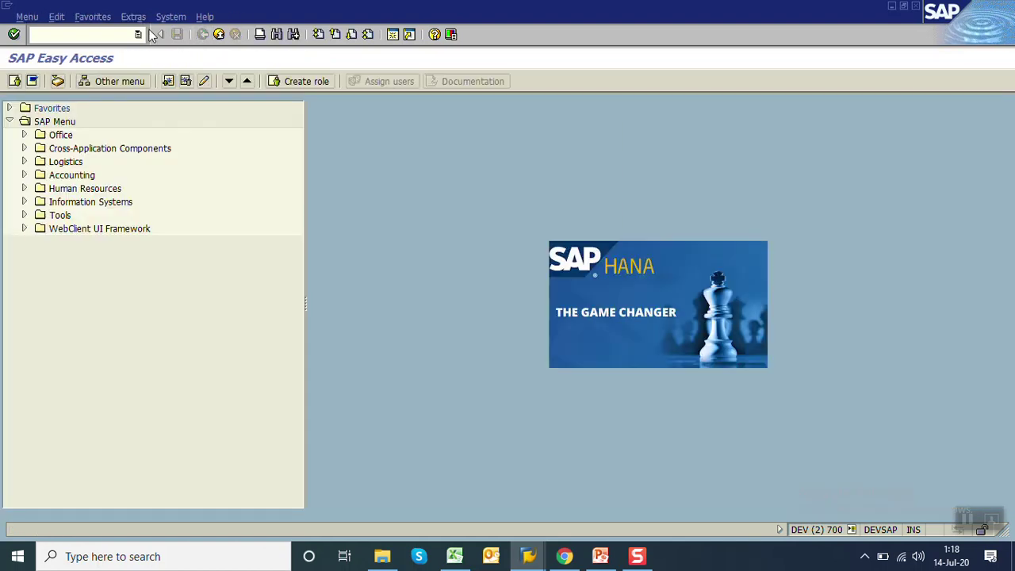
Display customer 119 in XD03 and review its Pune address and communication data
click(50, 34)
text(XD03)
key(Return)
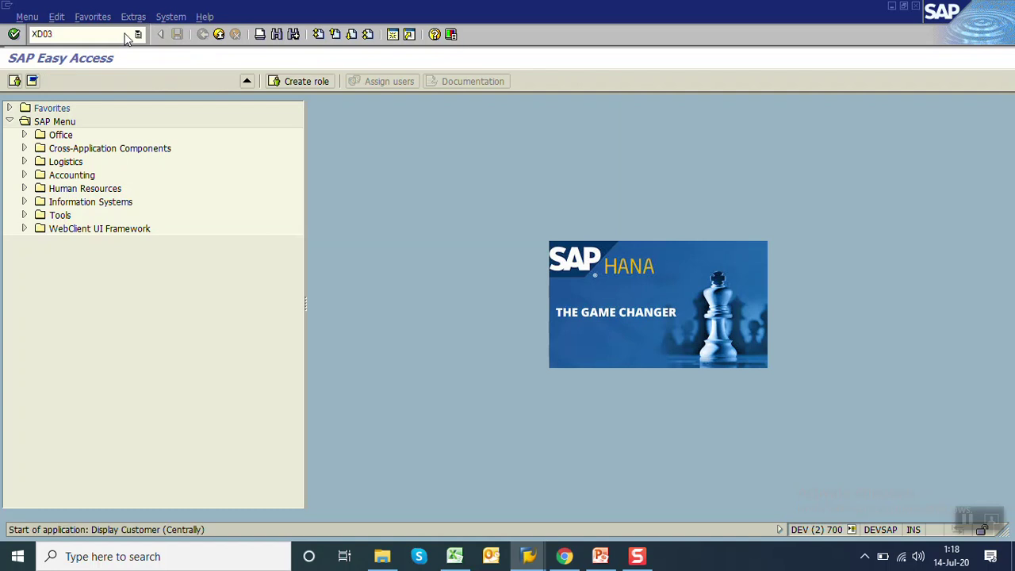
key(Return)
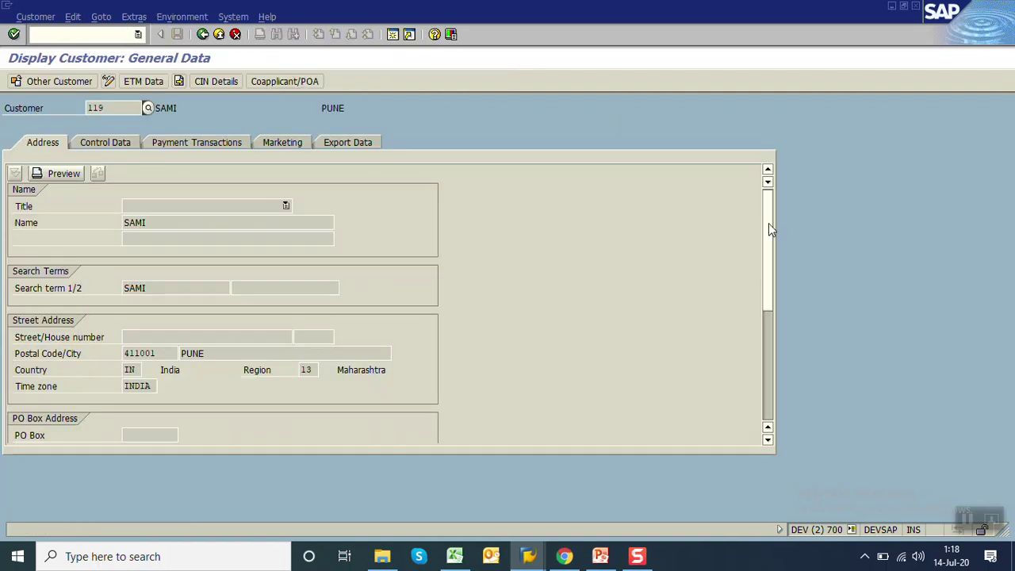
drag(768, 224, 786, 377)
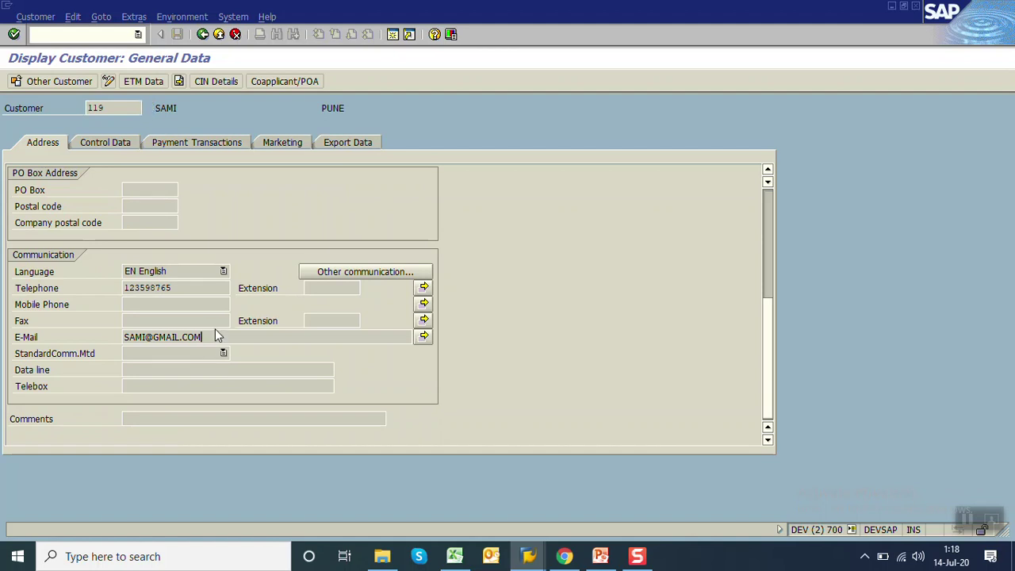
Exit XD03 to SAP Easy Access and bring the PowerPoint presentation forward
click(203, 34)
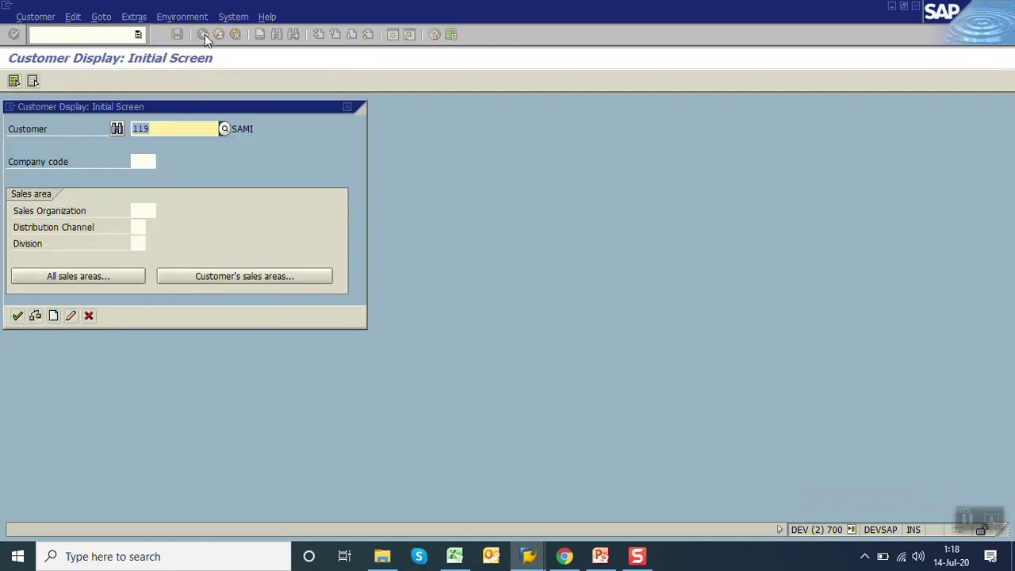
click(88, 316)
click(203, 34)
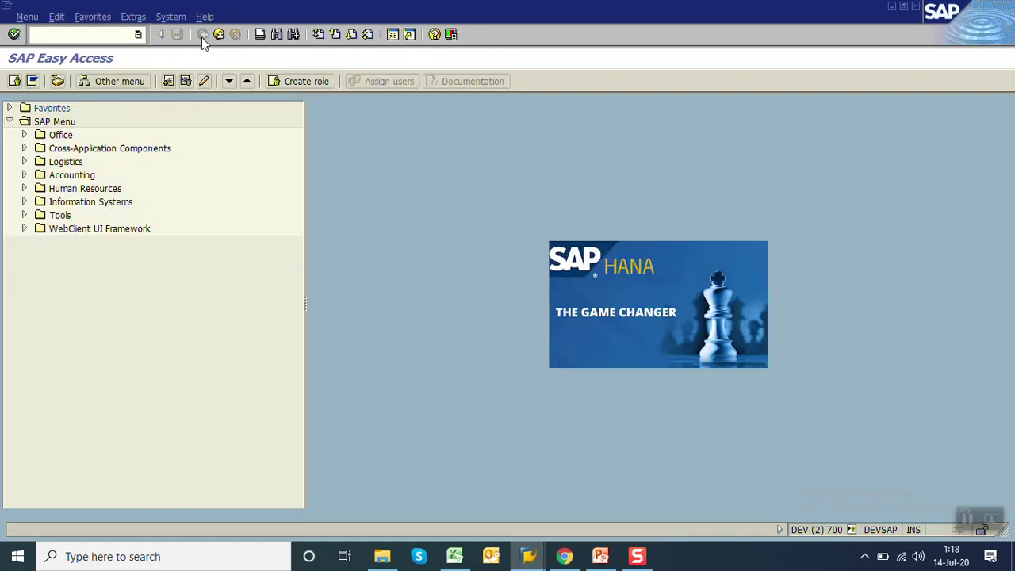
click(599, 557)
Place the cursor in slide 27's text, on the 'Create Customer master' subtitle line
click(467, 268)
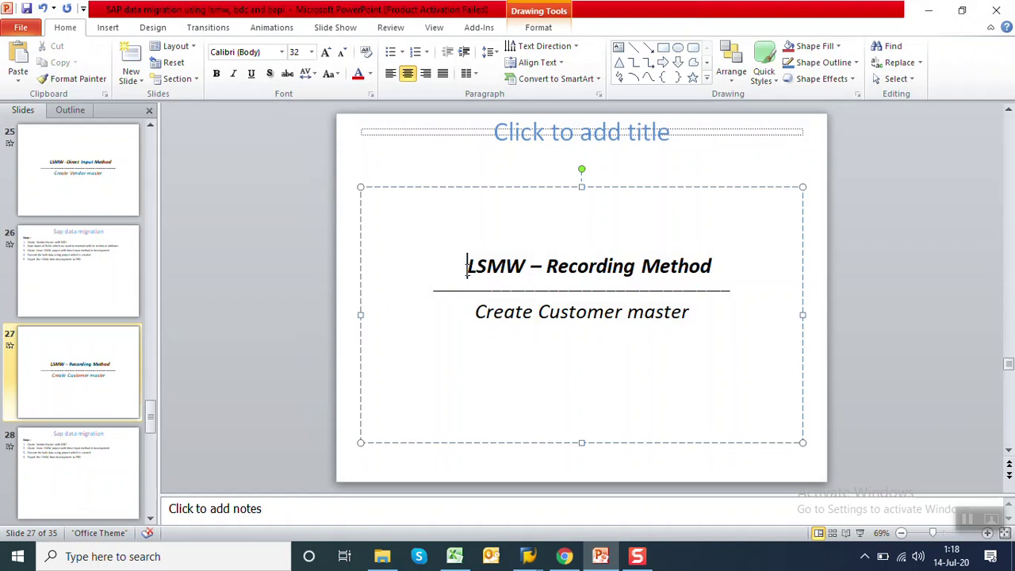
click(474, 311)
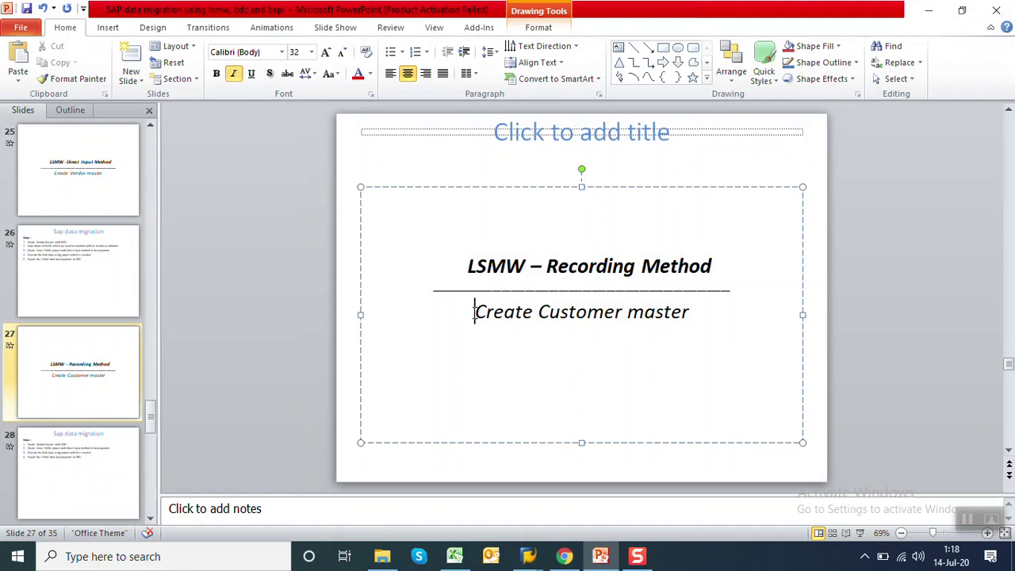